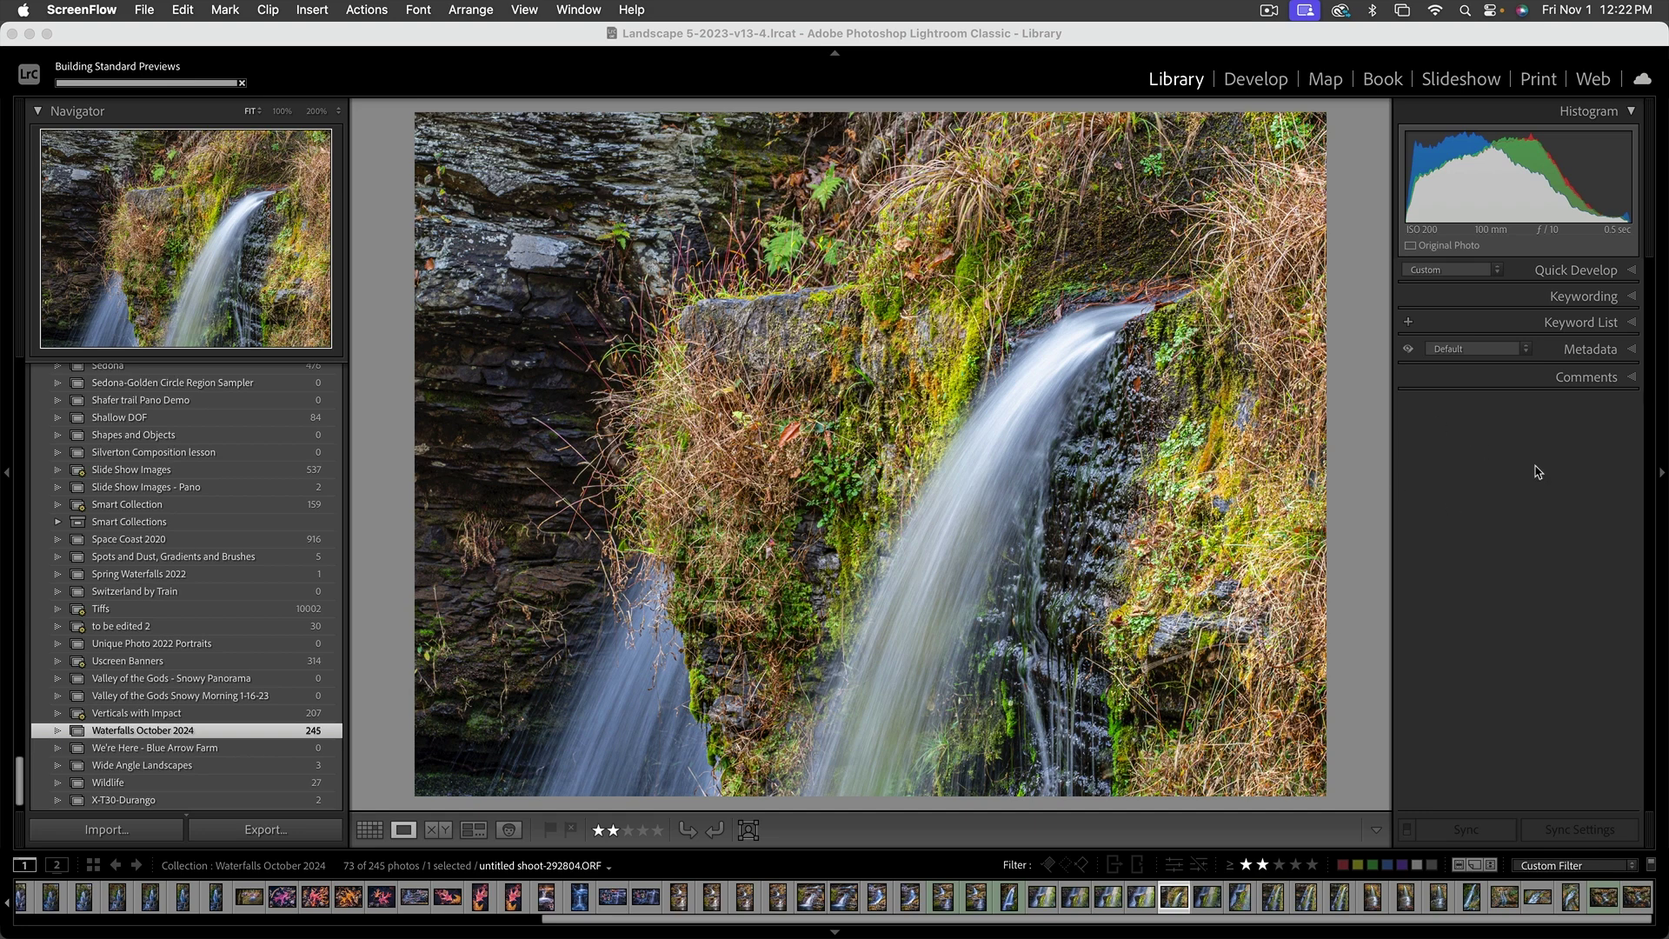
Open the selected waterfall photo in the Develop module.
left_click(1250, 79)
left_click(1250, 79)
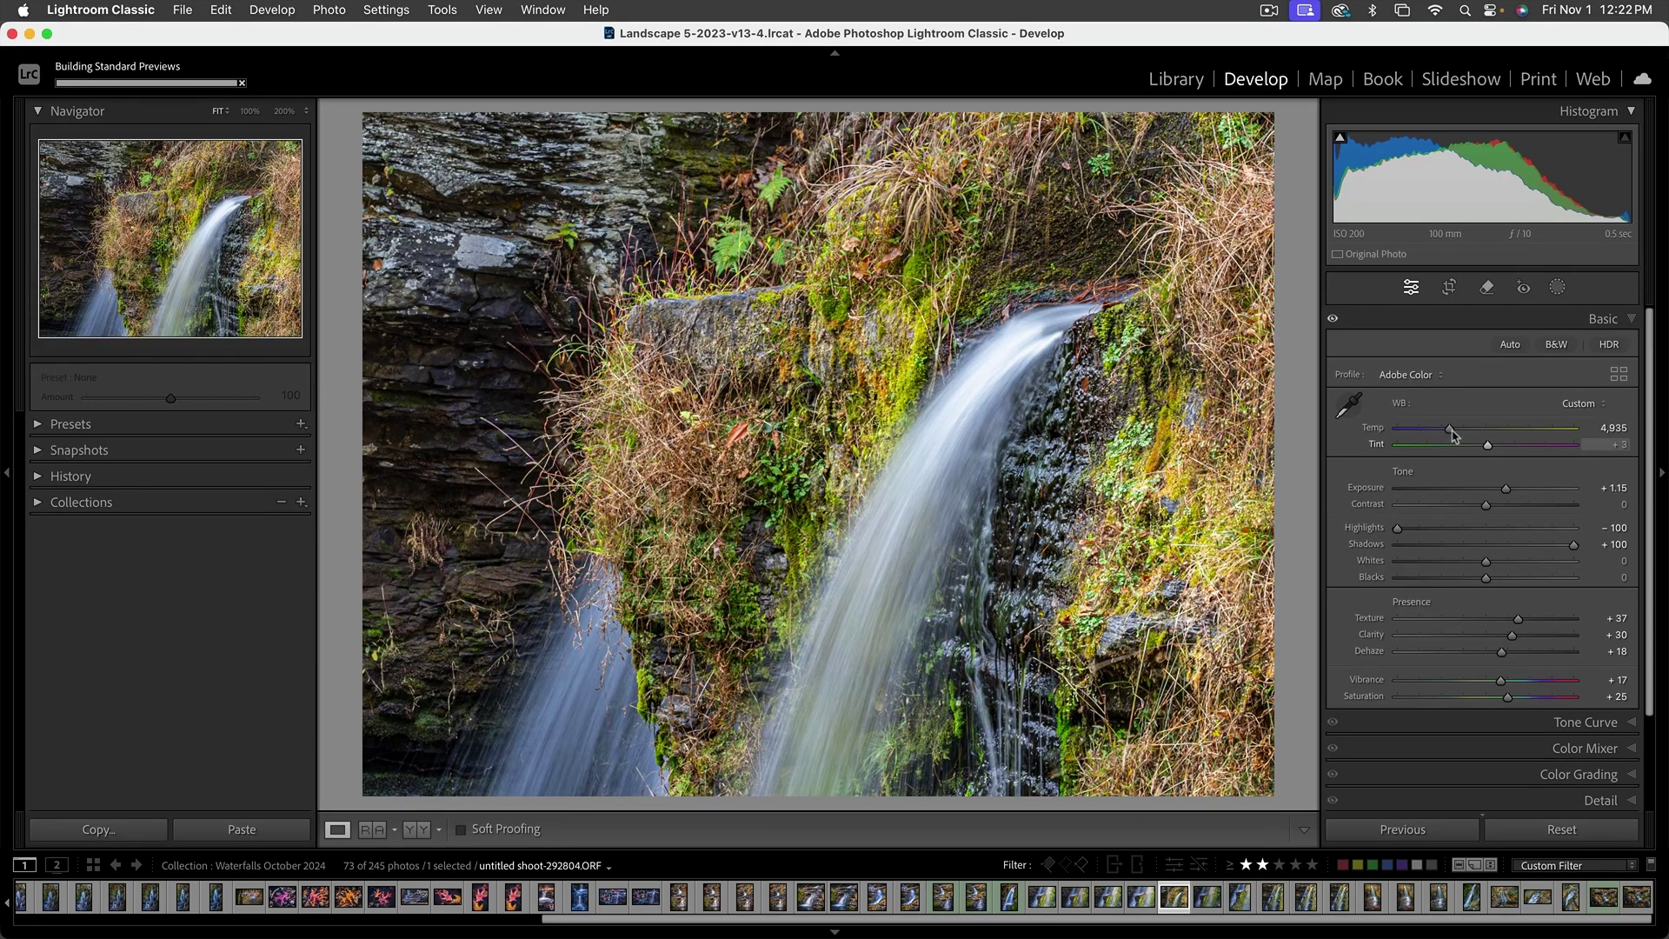
Try cooling the photo's white balance temperature to 4,096 and undo it.
mouse_move(1451, 432)
left_mouse_down()
mouse_move(1486, 432)
mouse_move(1417, 432)
mouse_move(1469, 433)
mouse_move(1437, 433)
left_mouse_up()
key("super+z")
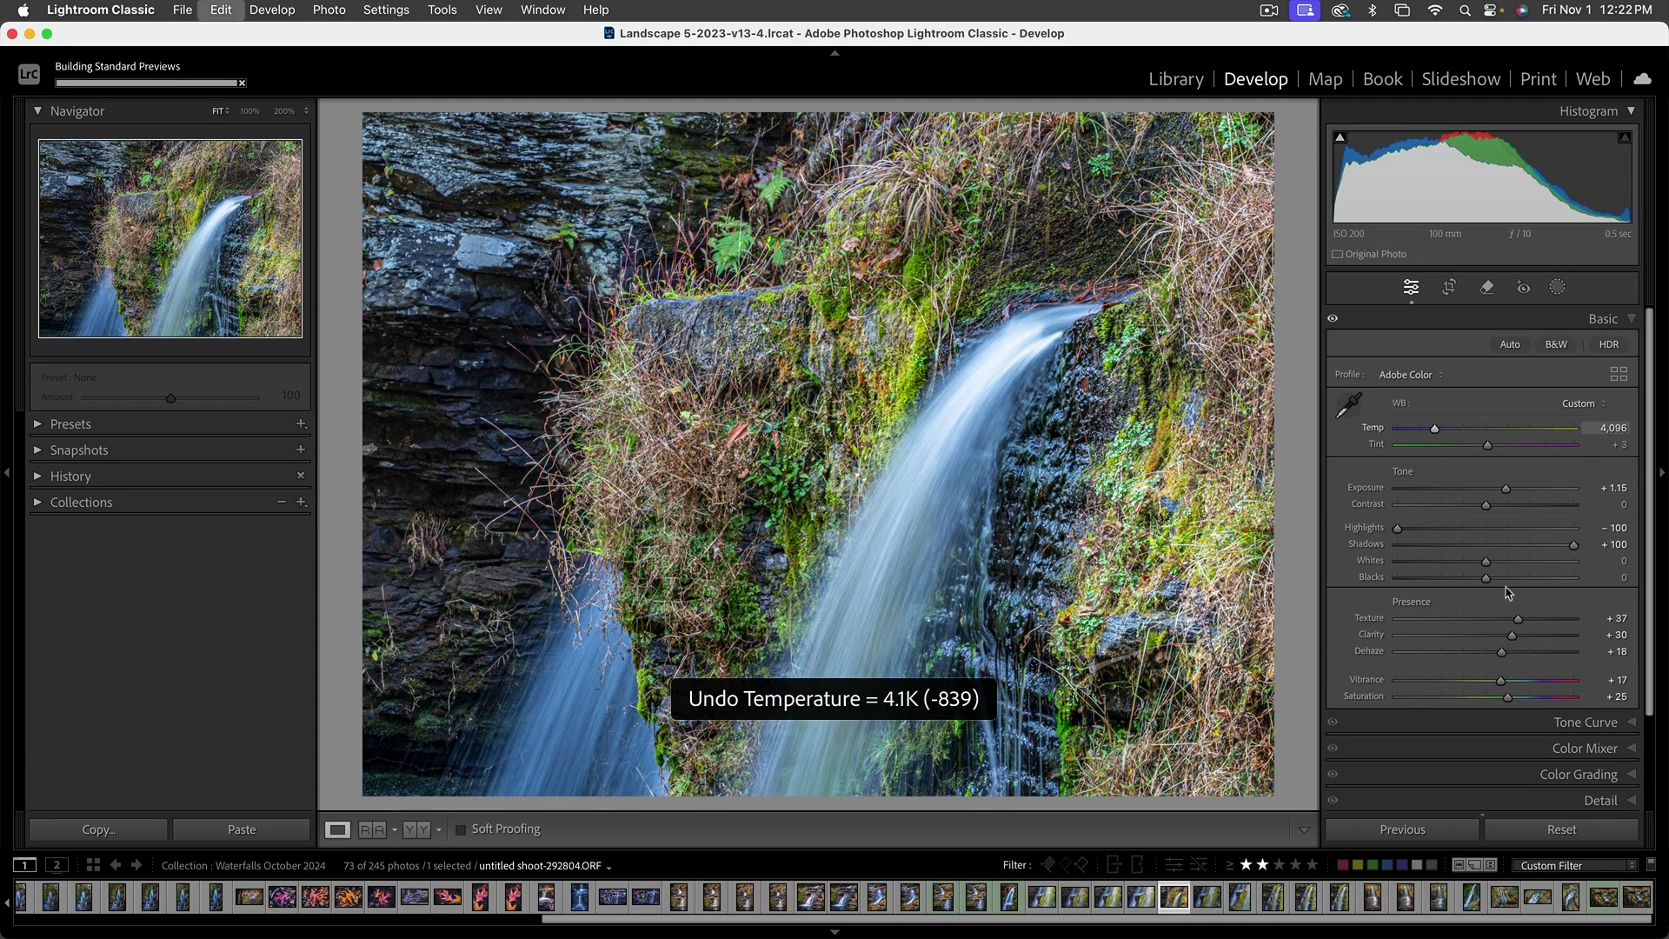
Nudge the photo's midtones slightly with the Color Grading wheel, leaving shadows and highlights neutral.
left_click(1590, 775)
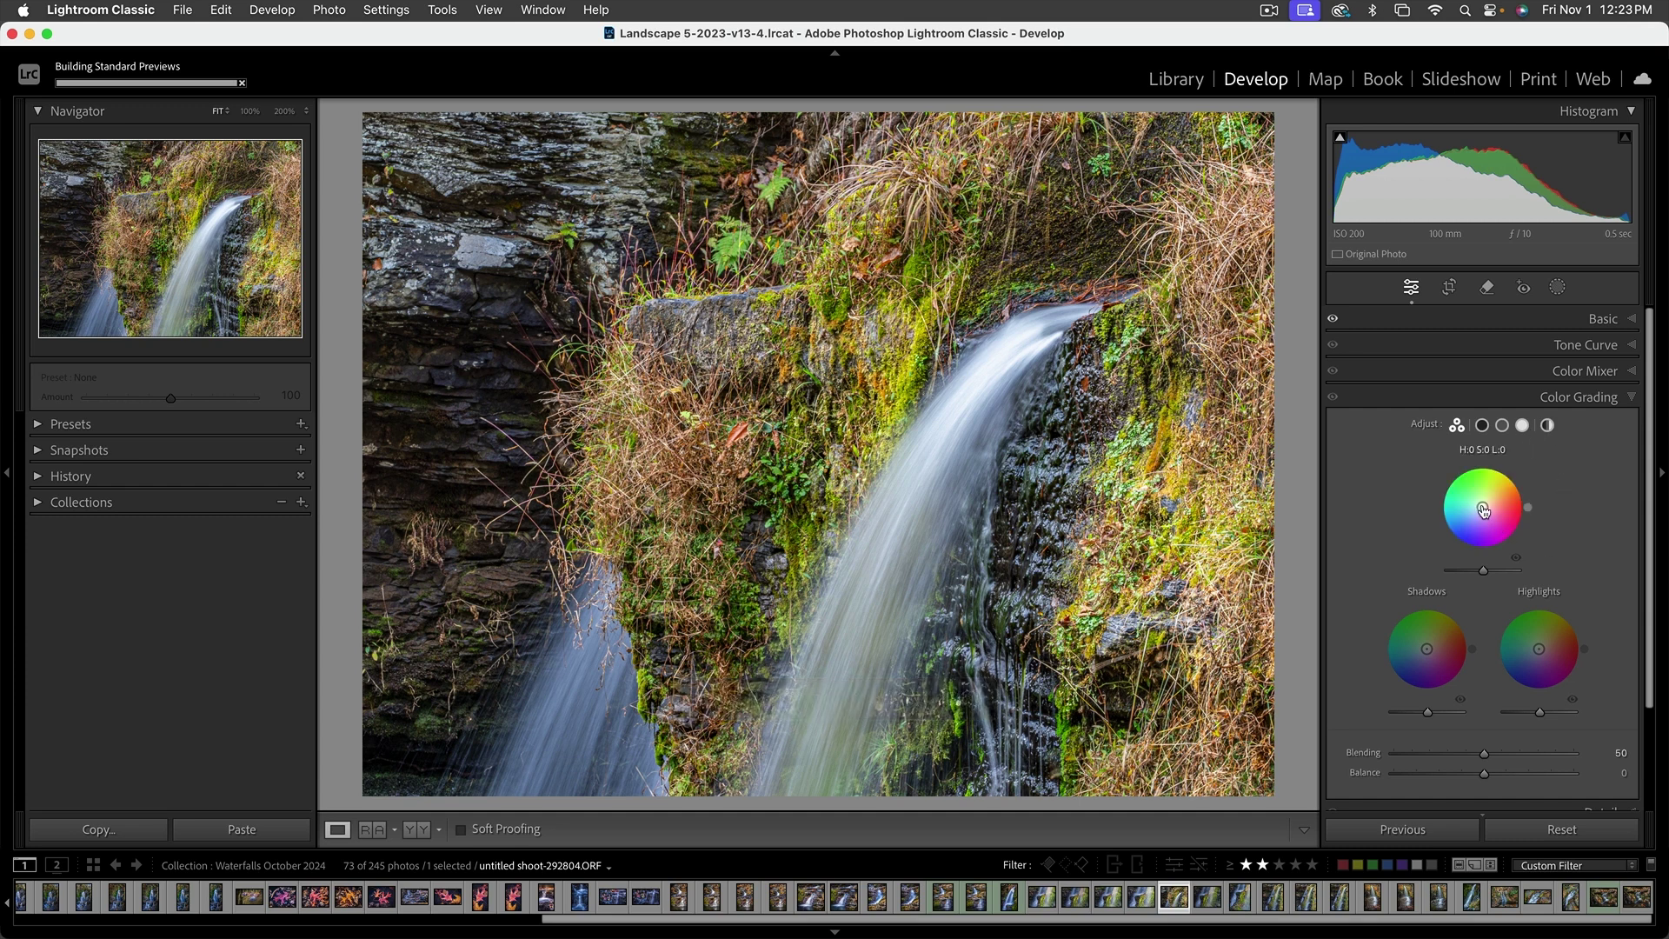
mouse_move(1482, 507)
left_mouse_down()
mouse_move(1469, 517)
mouse_move(1483, 508)
left_mouse_up()
left_click_drag(1483, 513, 1482, 511)
left_click(1634, 399)
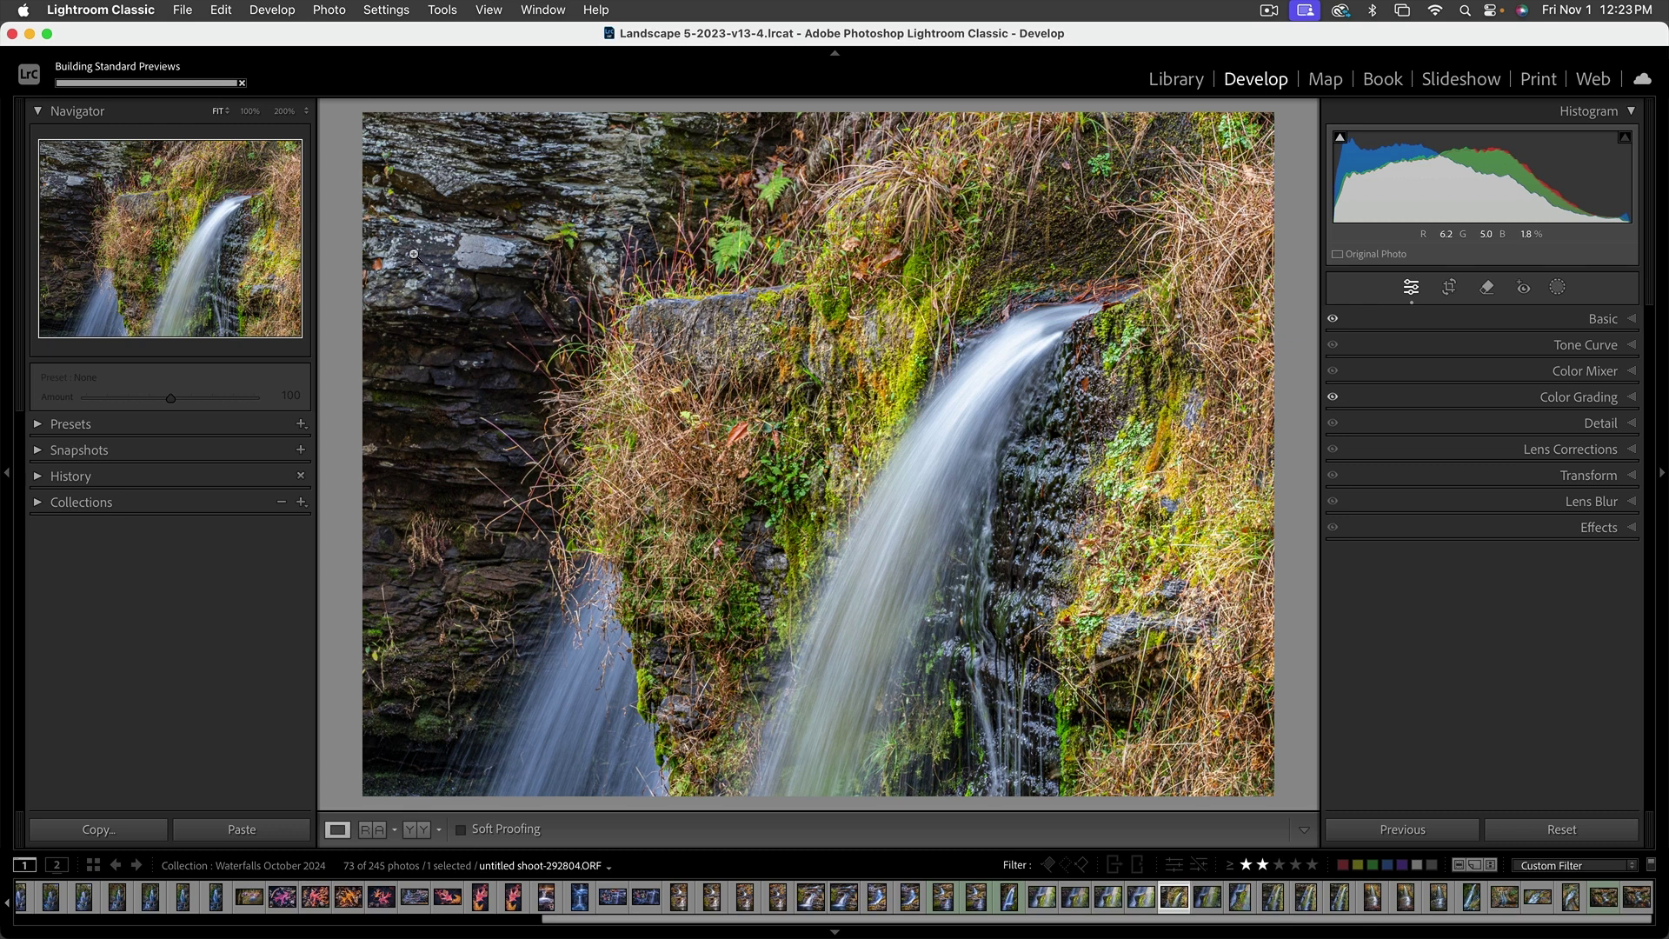
Send the waterfall photo to Adobe Photoshop 2025 for editing.
left_click(330, 11)
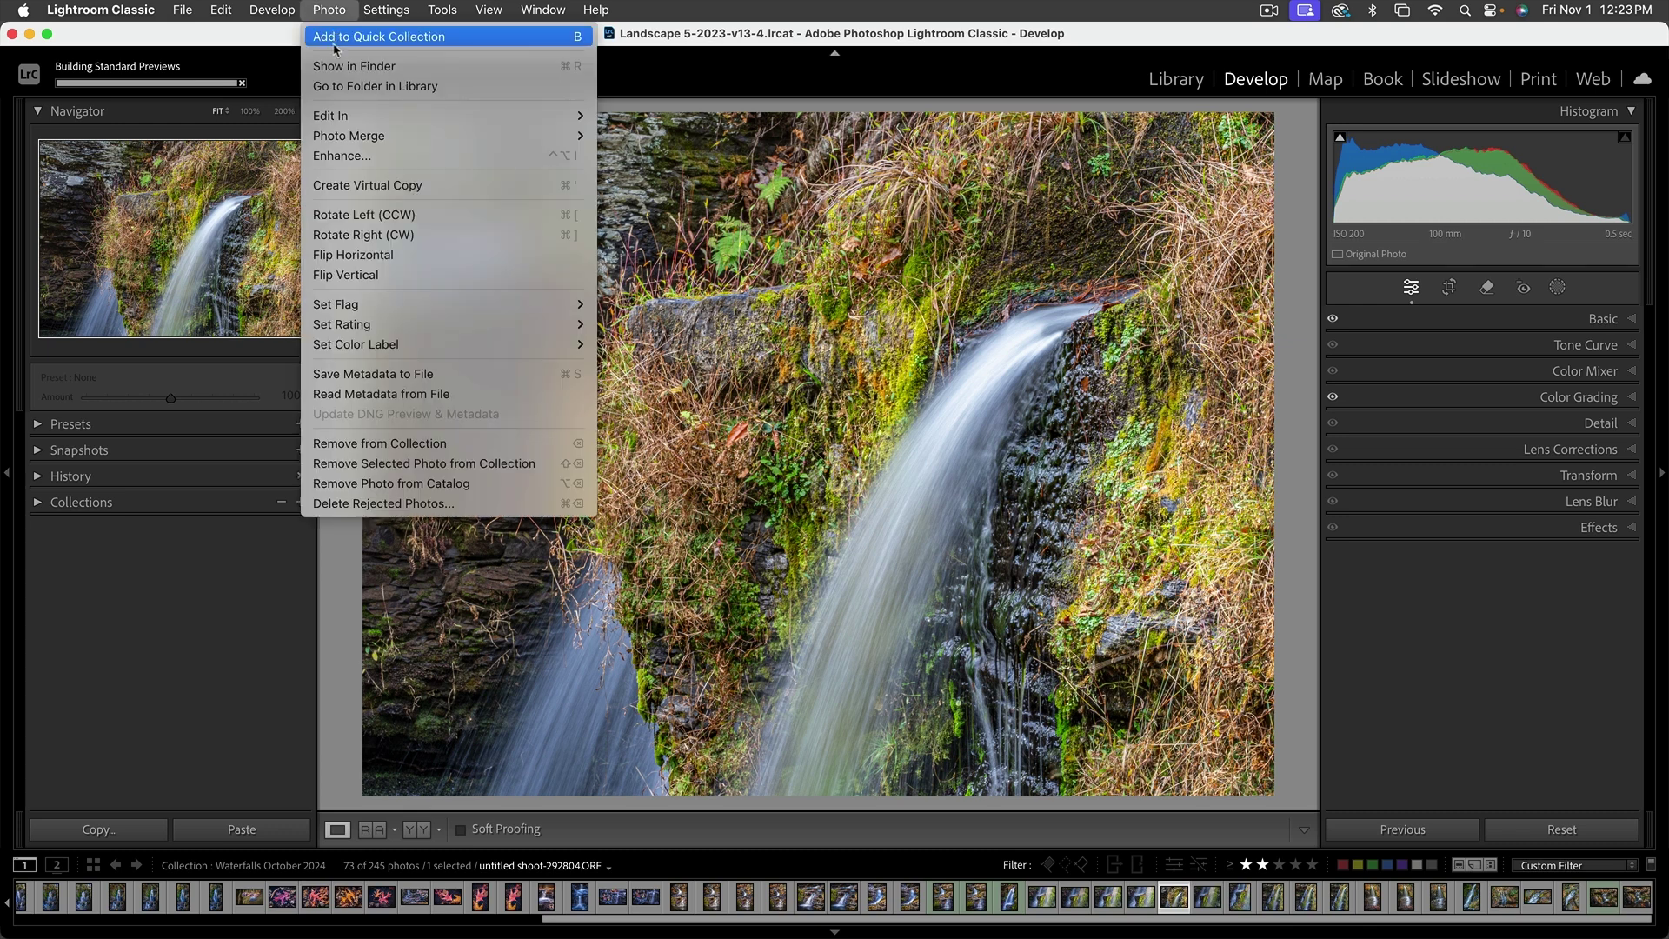
mouse_move(347, 123)
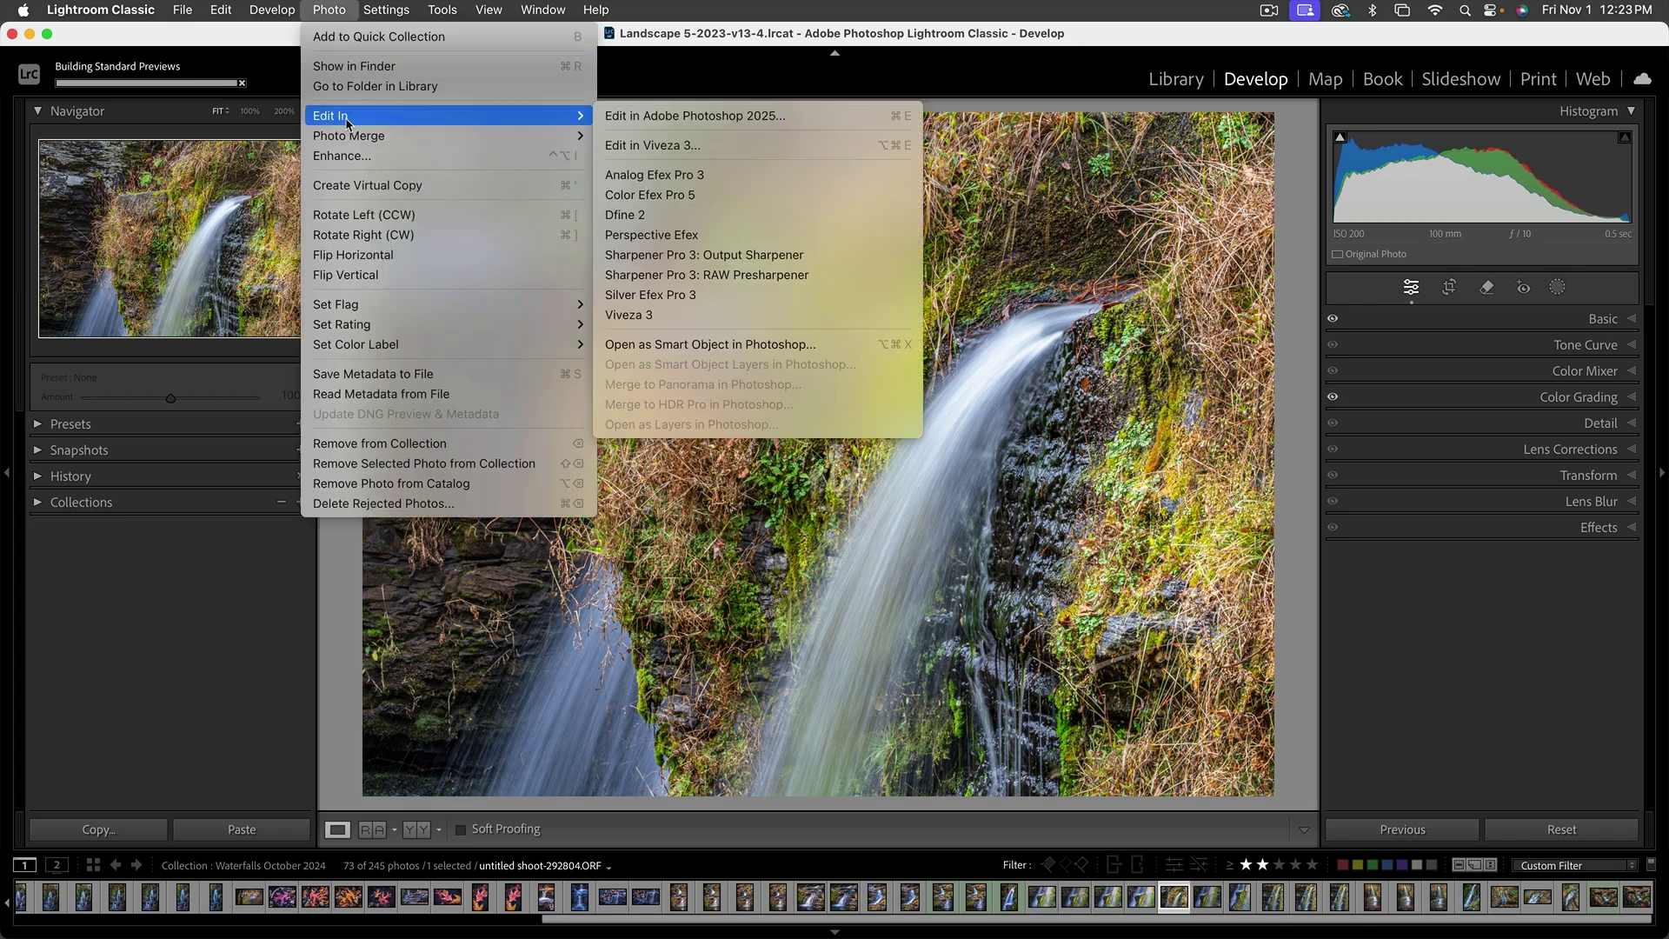
left_click(693, 124)
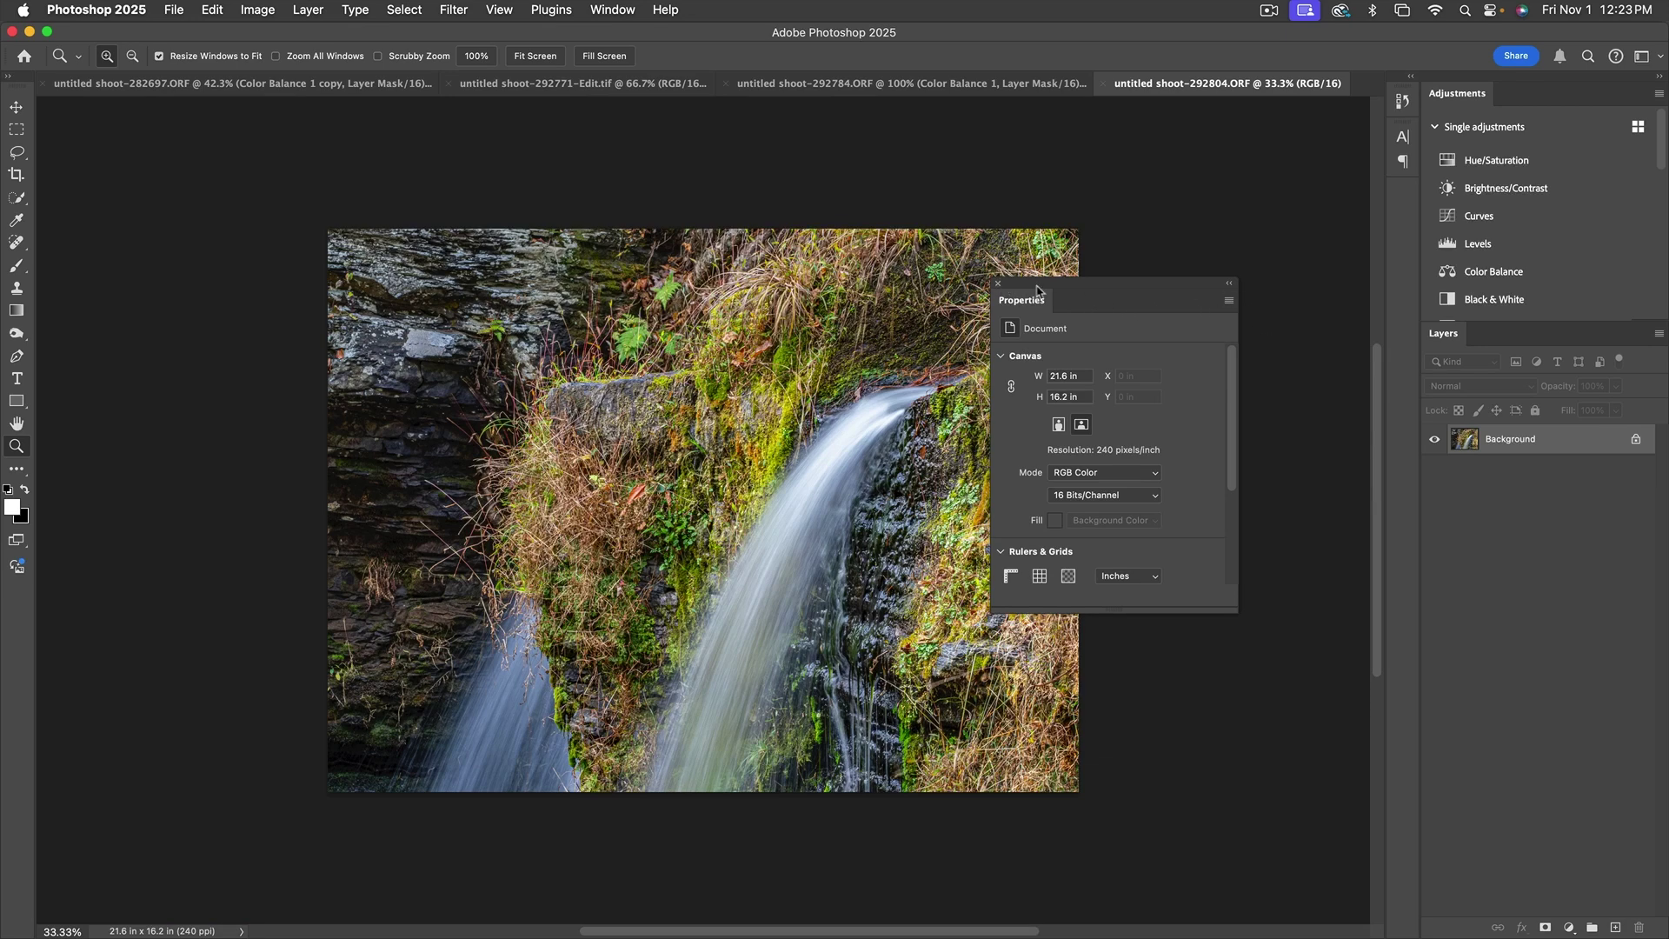
Add a Color Balance adjustment layer above the background and move its settings off the main waterfall.
left_click_drag(1037, 289, 1131, 242)
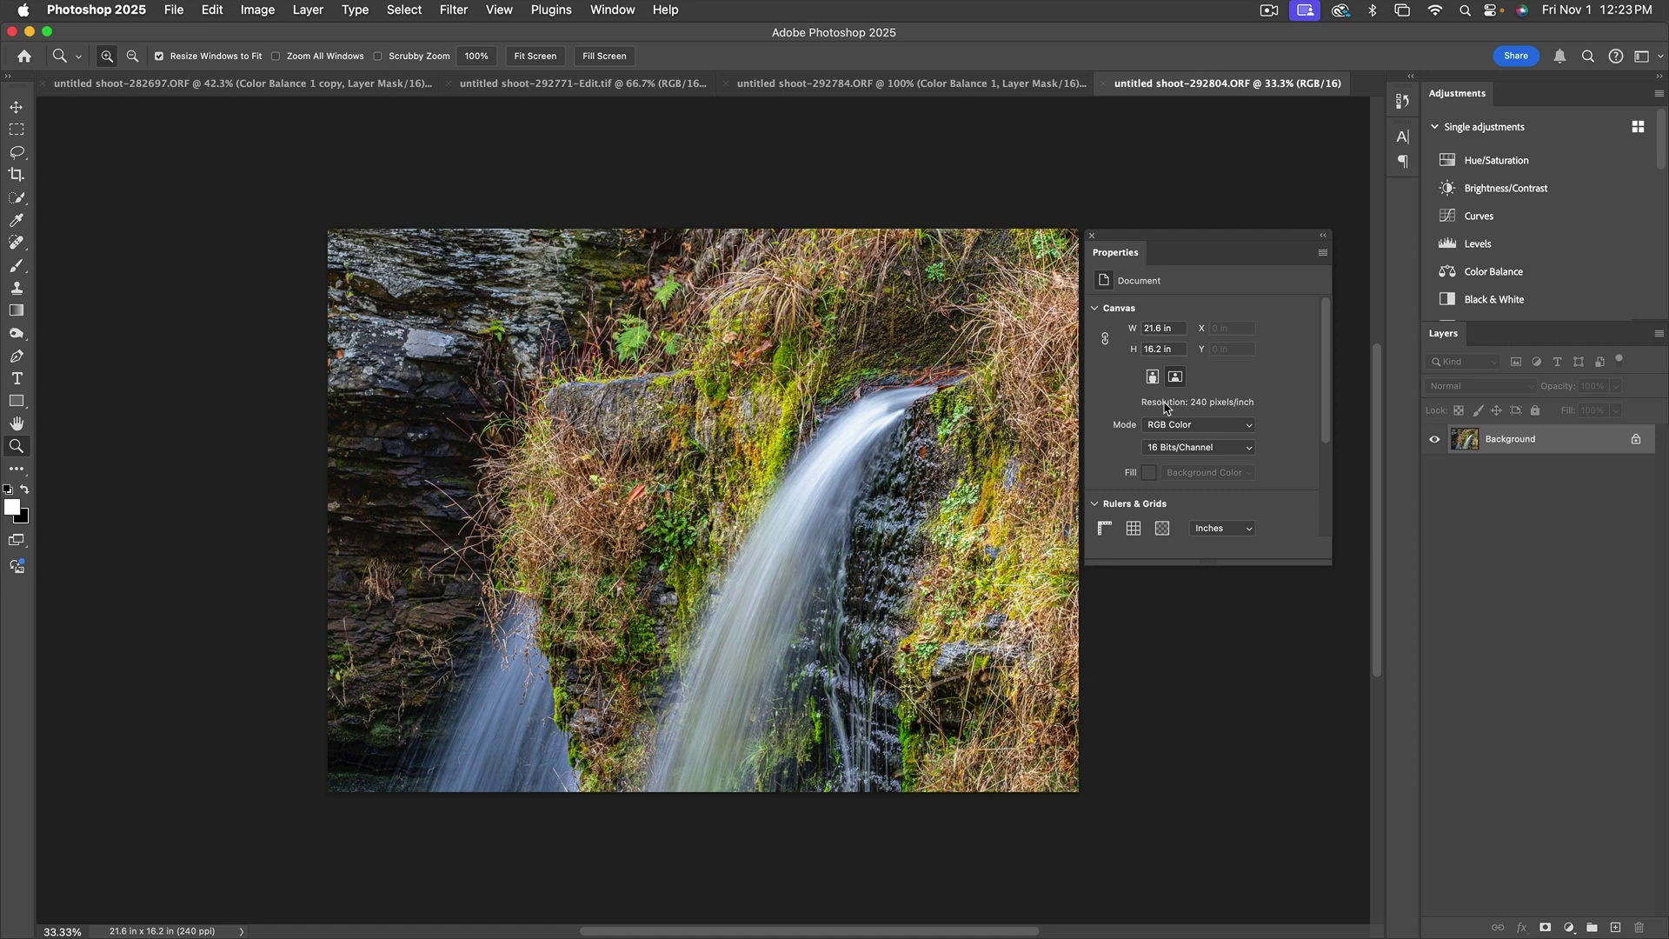
left_click(832, 552)
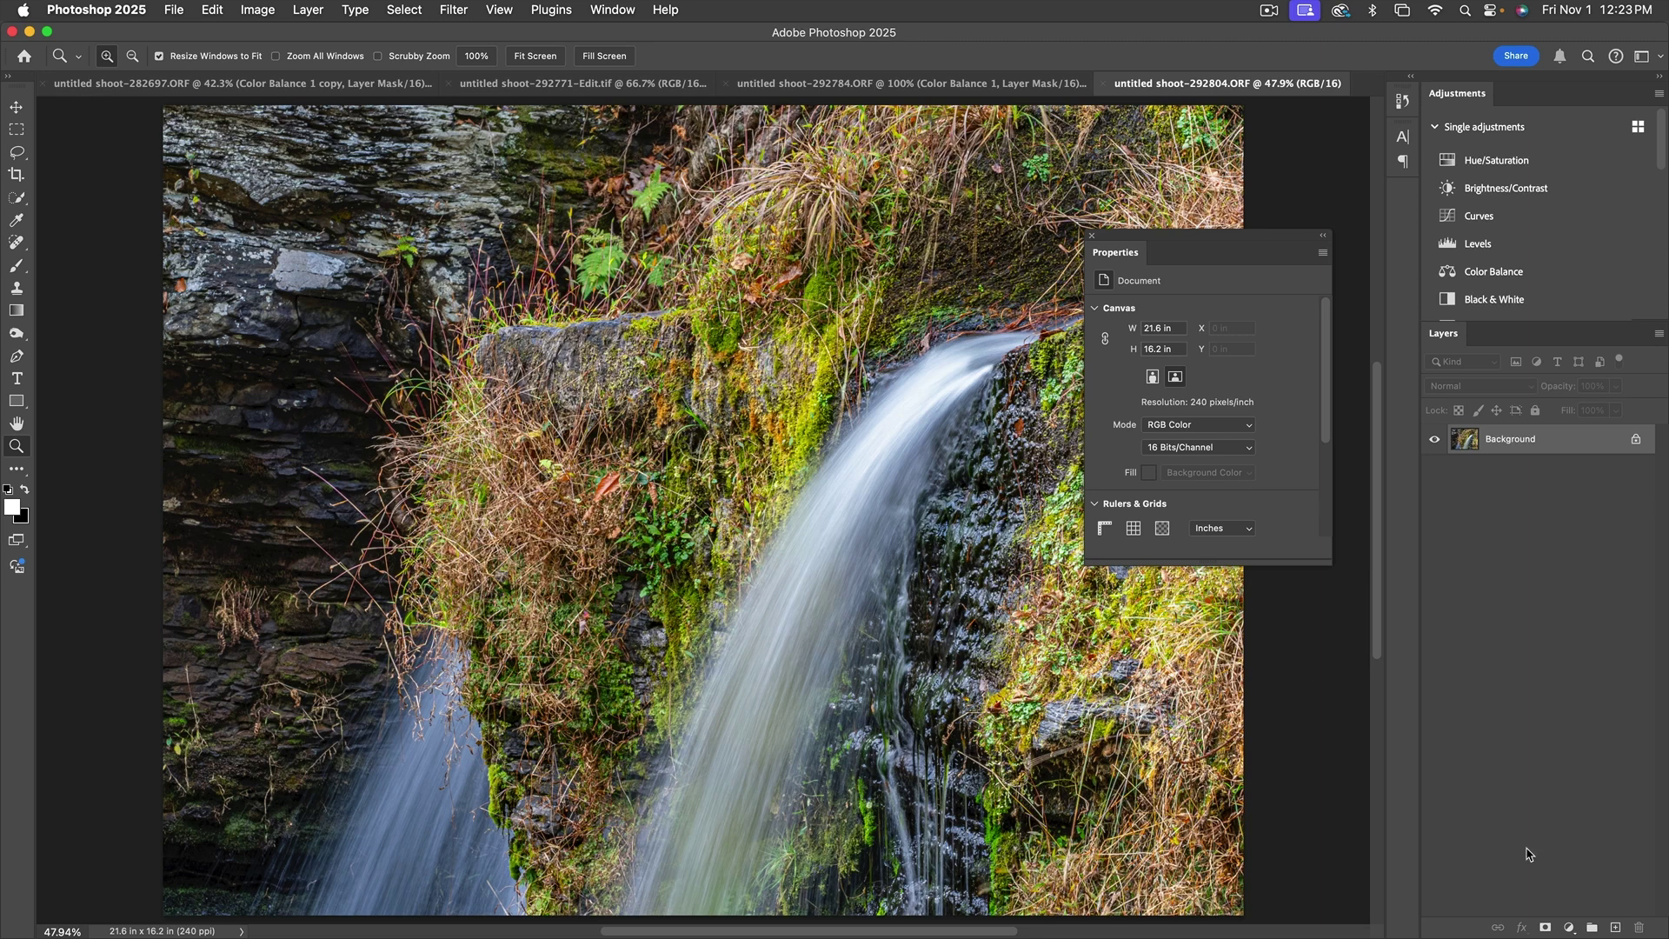
left_click(1569, 926)
mouse_move(1570, 926)
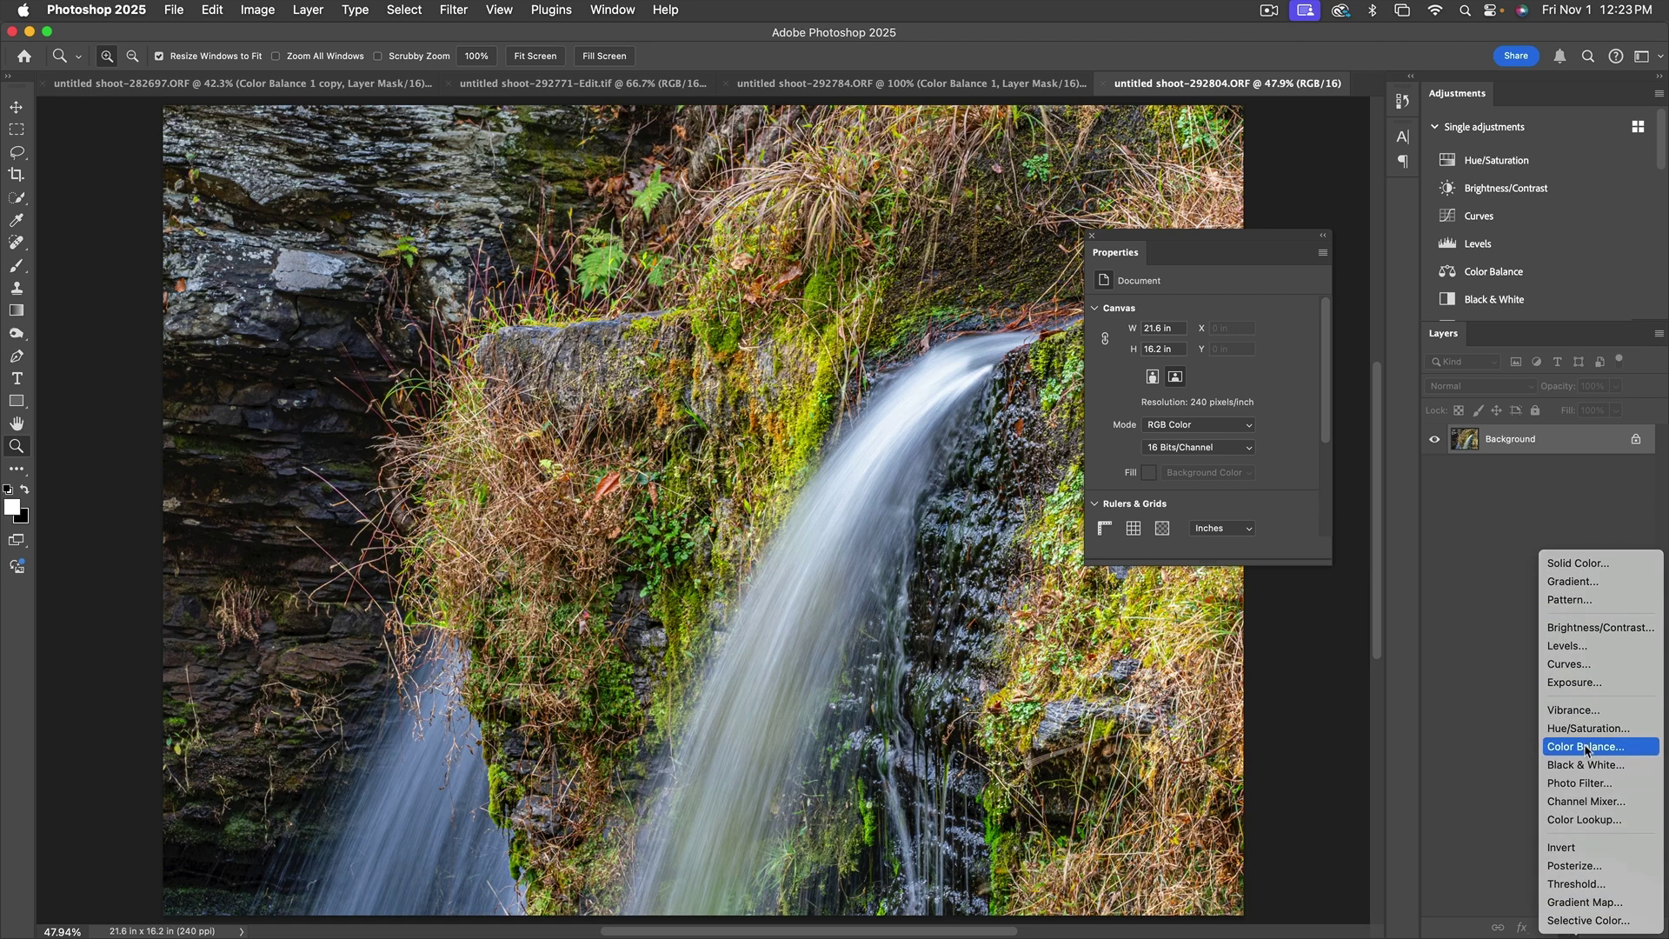
left_click(1544, 937)
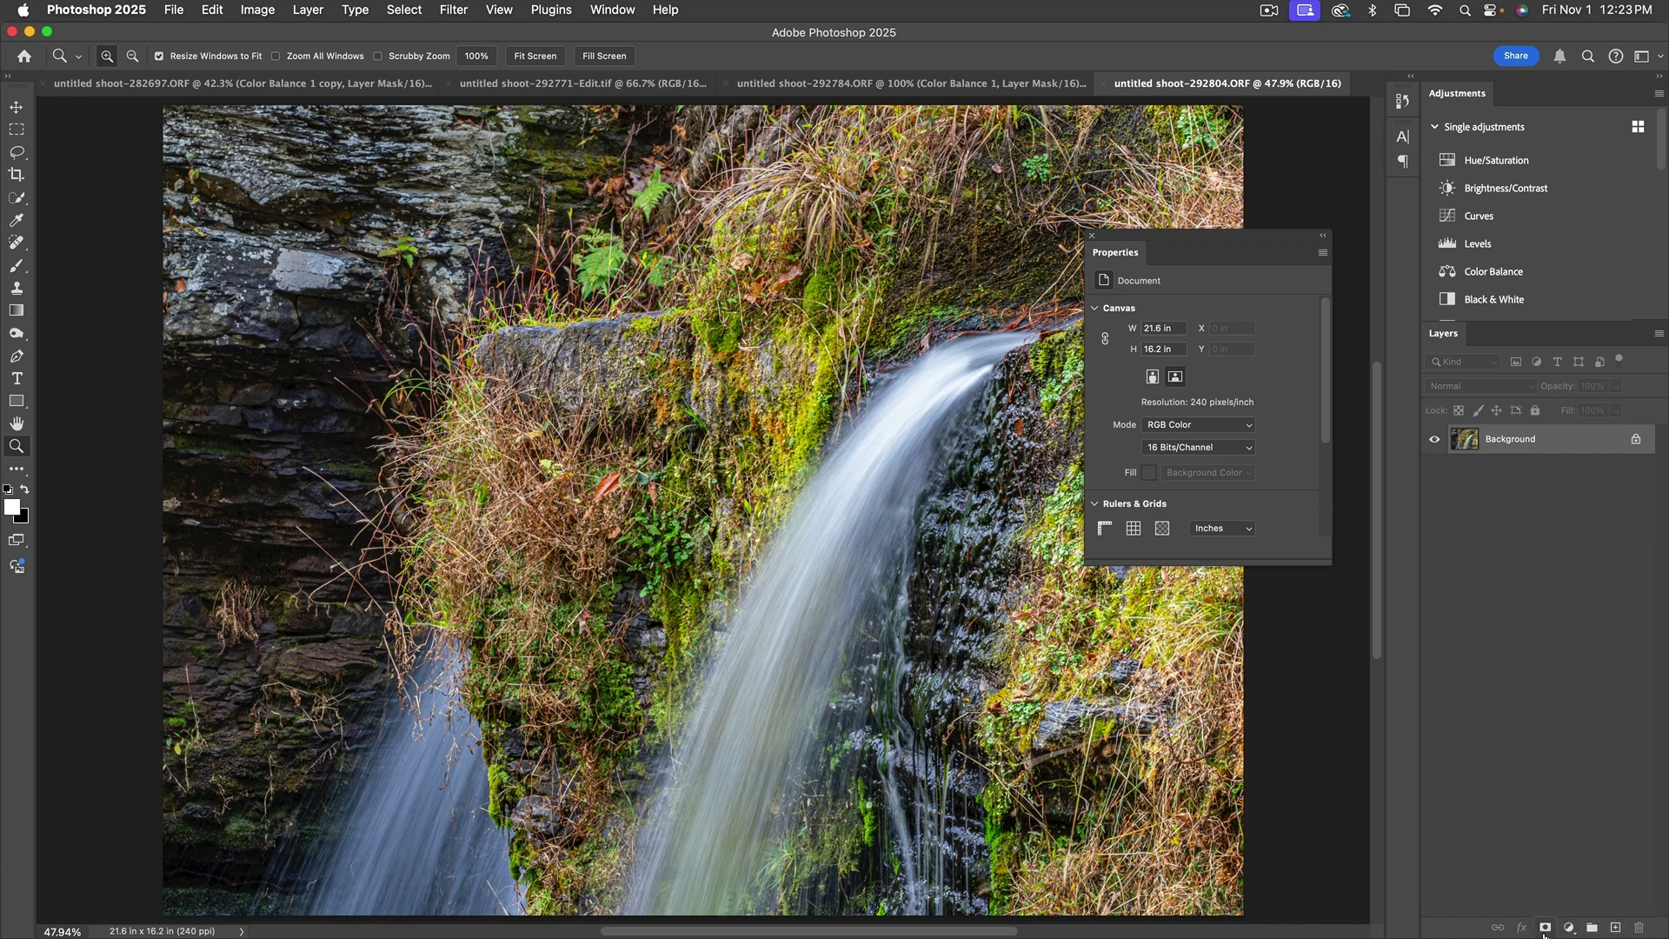
left_click(1570, 927)
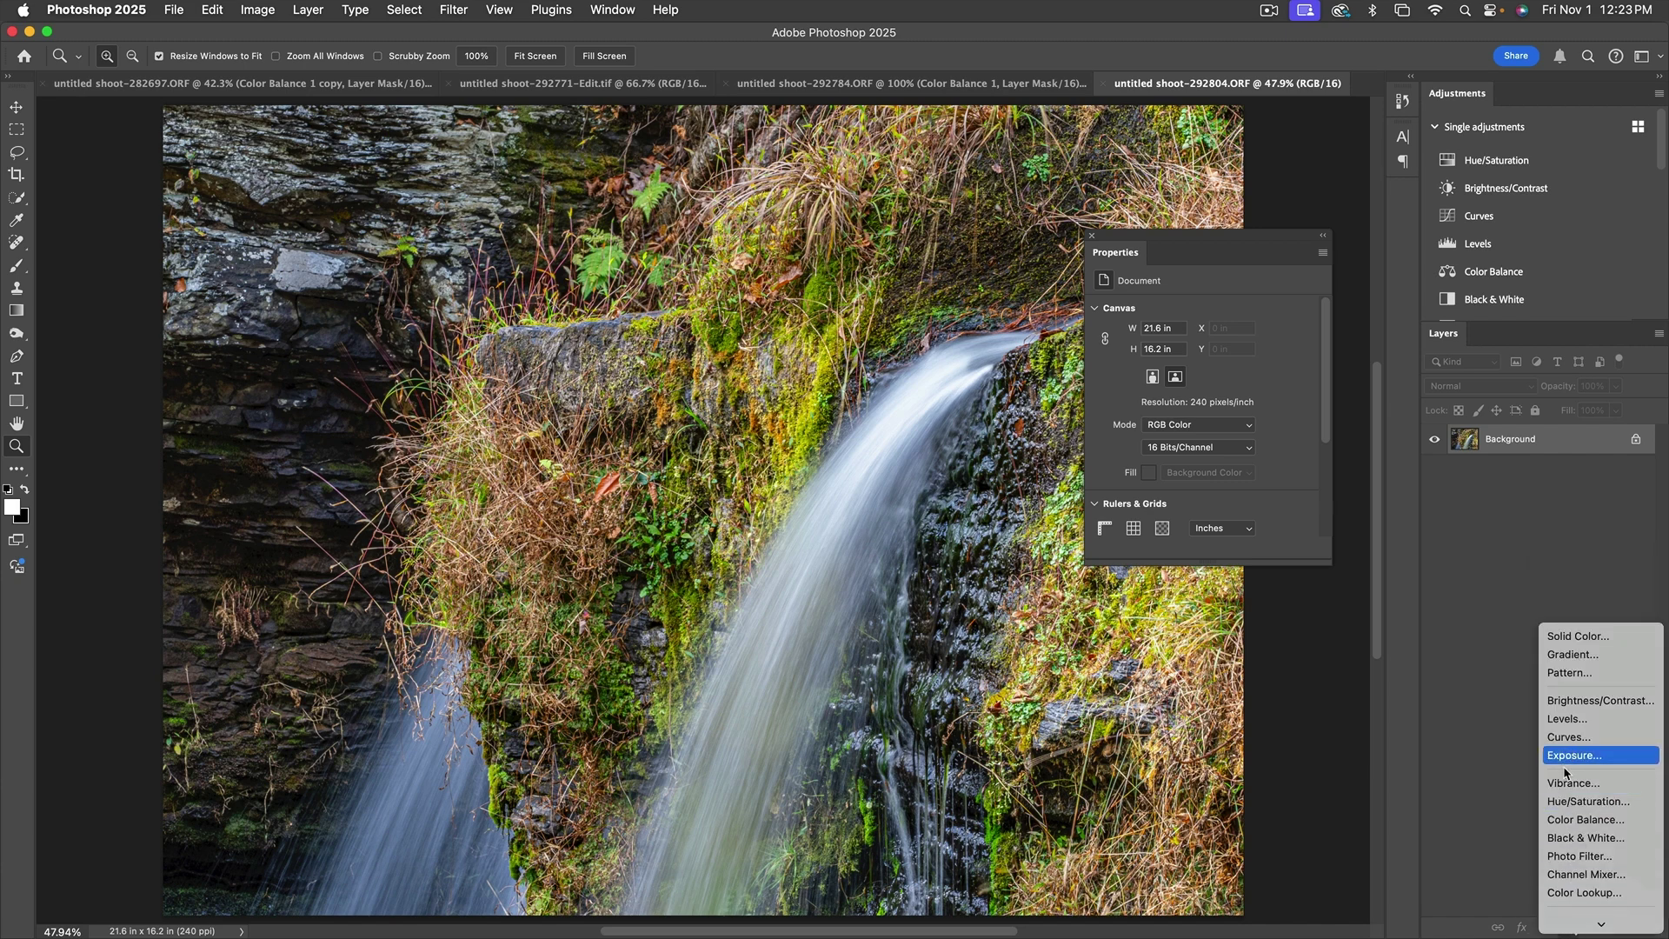
left_click(1576, 819)
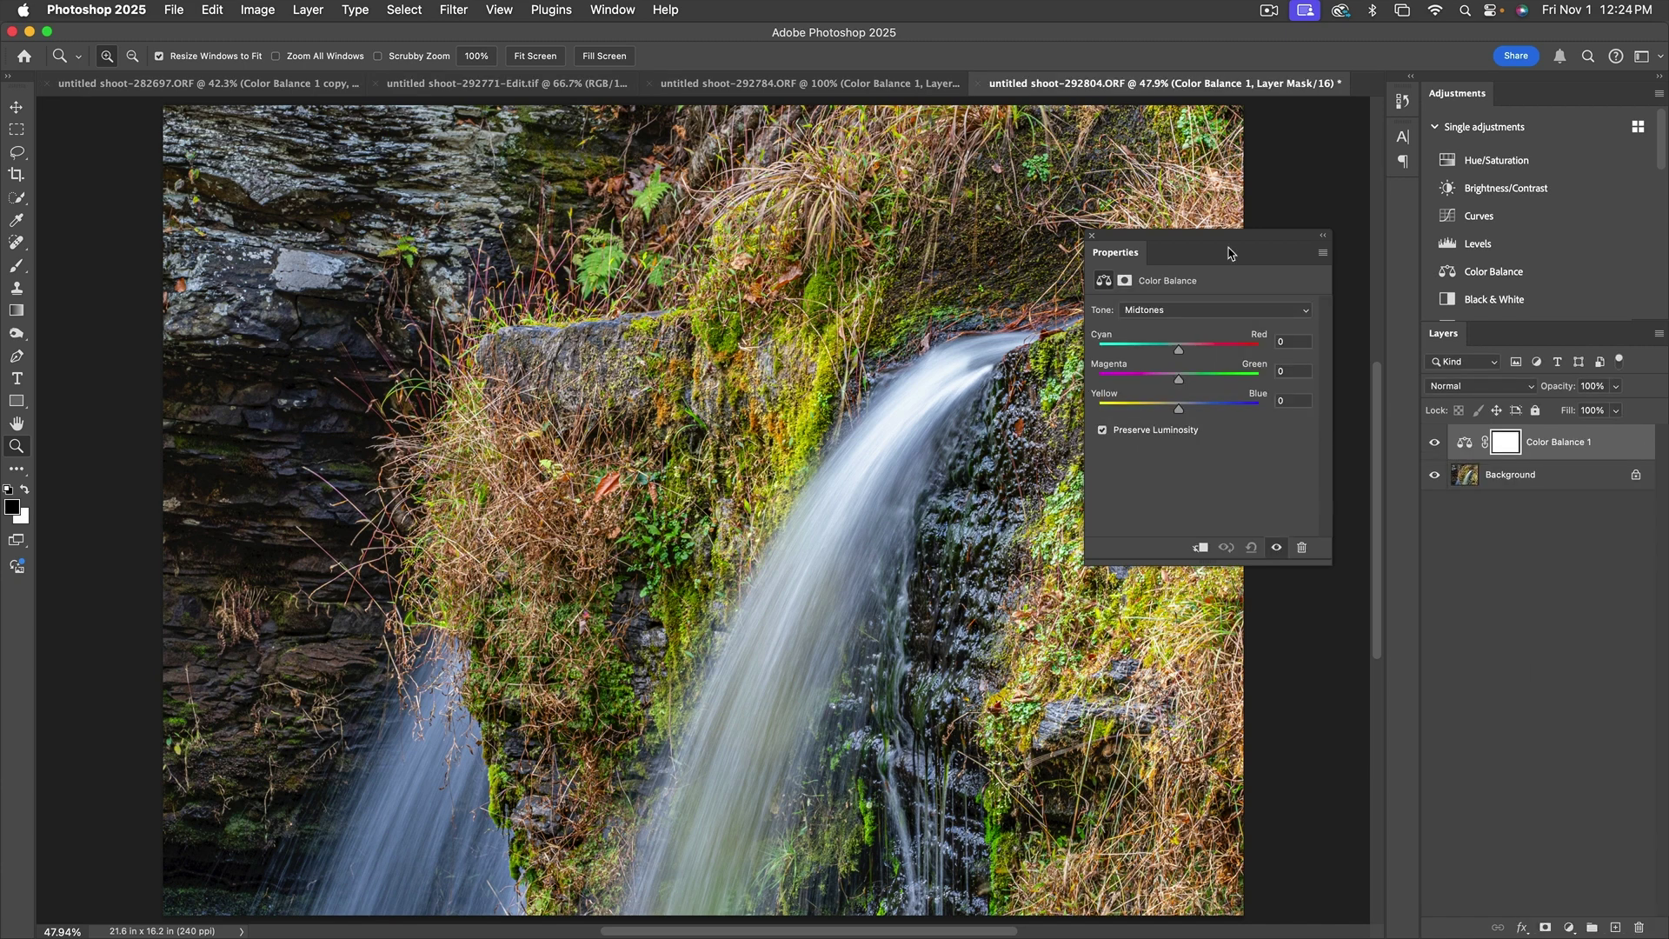
left_click_drag(1229, 253, 1240, 430)
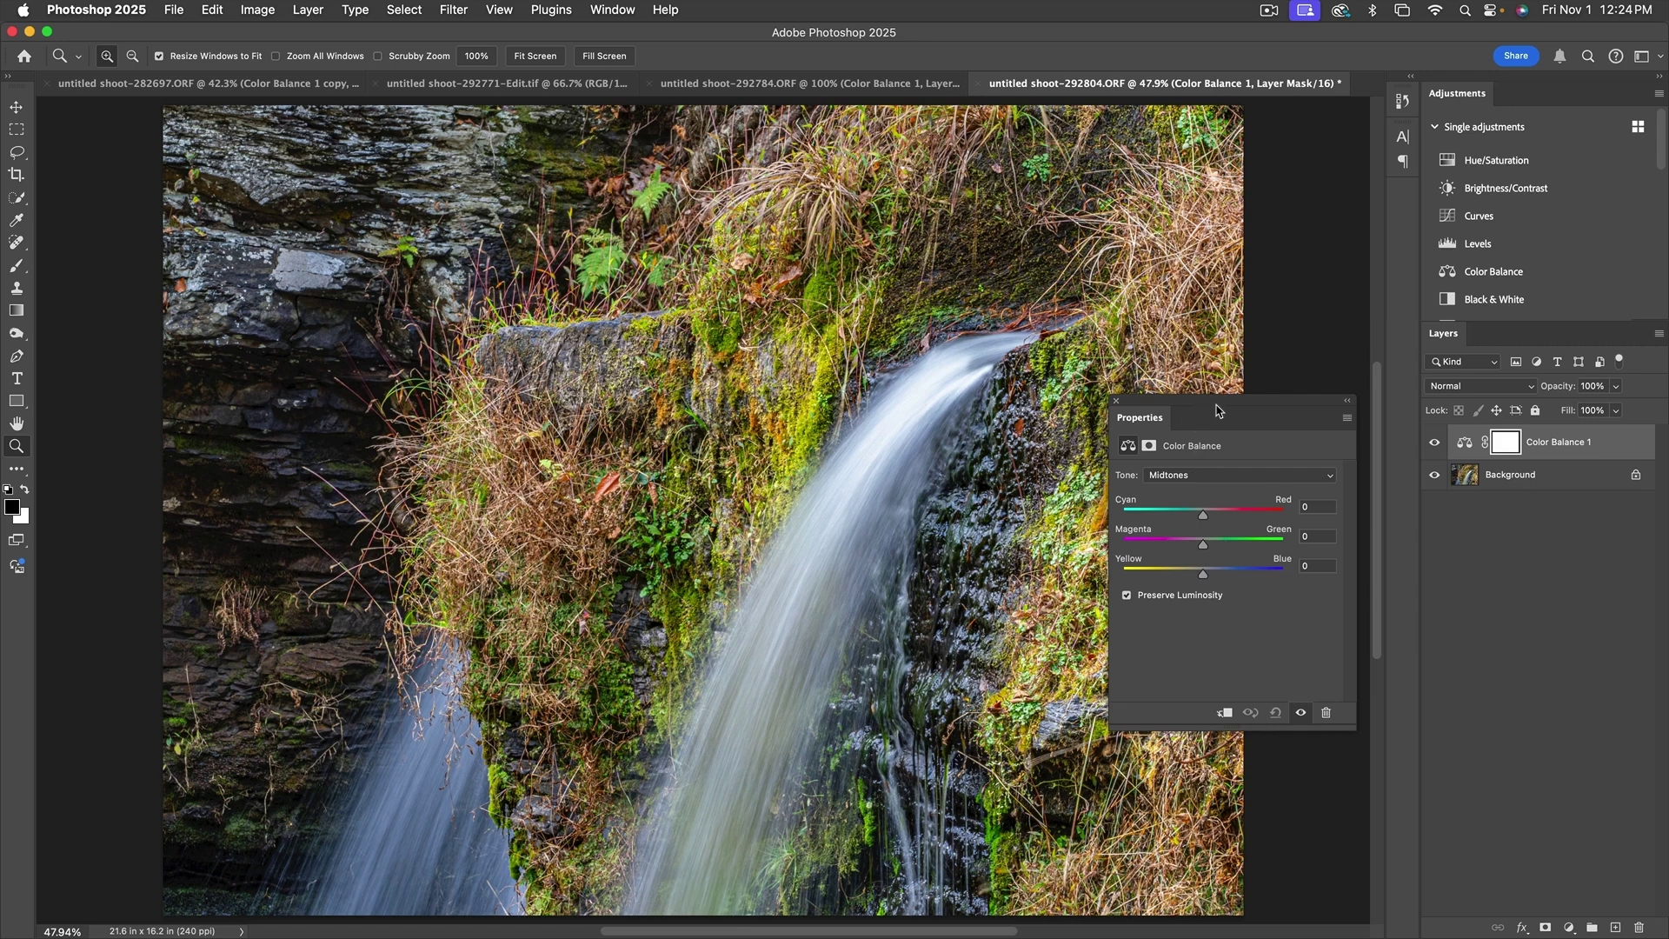
left_click_drag(1224, 406, 1209, 374)
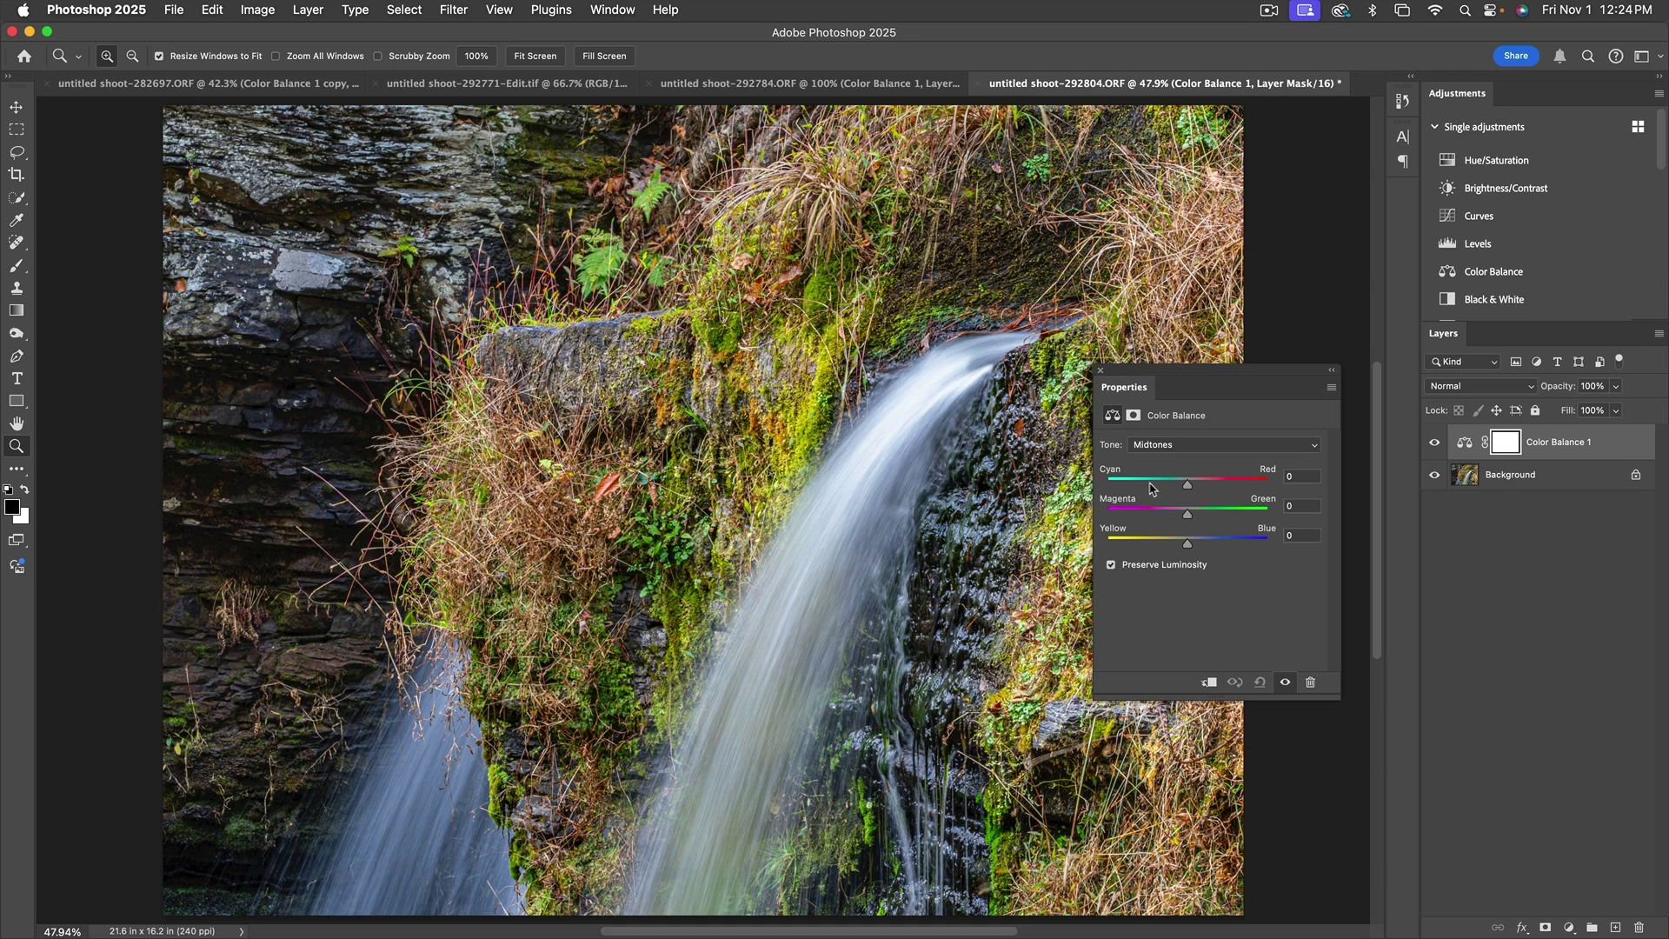
Shift the Color Balance midtones slightly toward cyan, with Magenta/Green at -10 and Yellow/Blue at -6.
left_click_drag(1150, 484, 1214, 492)
left_click_drag(1187, 489, 1166, 489)
mouse_move(1202, 489)
left_mouse_down()
mouse_move(1178, 488)
mouse_move(1197, 488)
left_mouse_up()
left_click_drag(1197, 487, 1183, 490)
mouse_move(1189, 519)
left_mouse_down()
mouse_move(1226, 519)
mouse_move(1181, 519)
left_mouse_up()
mouse_move(1188, 545)
left_mouse_down()
mouse_move(1170, 545)
mouse_move(1224, 547)
mouse_move(1168, 545)
mouse_move(1210, 545)
mouse_move(1187, 546)
left_mouse_up()
Set the Color Balance highlights to Cyan/Red -12, Magenta/Green -10 and Yellow/Blue -4.
left_click(1200, 446)
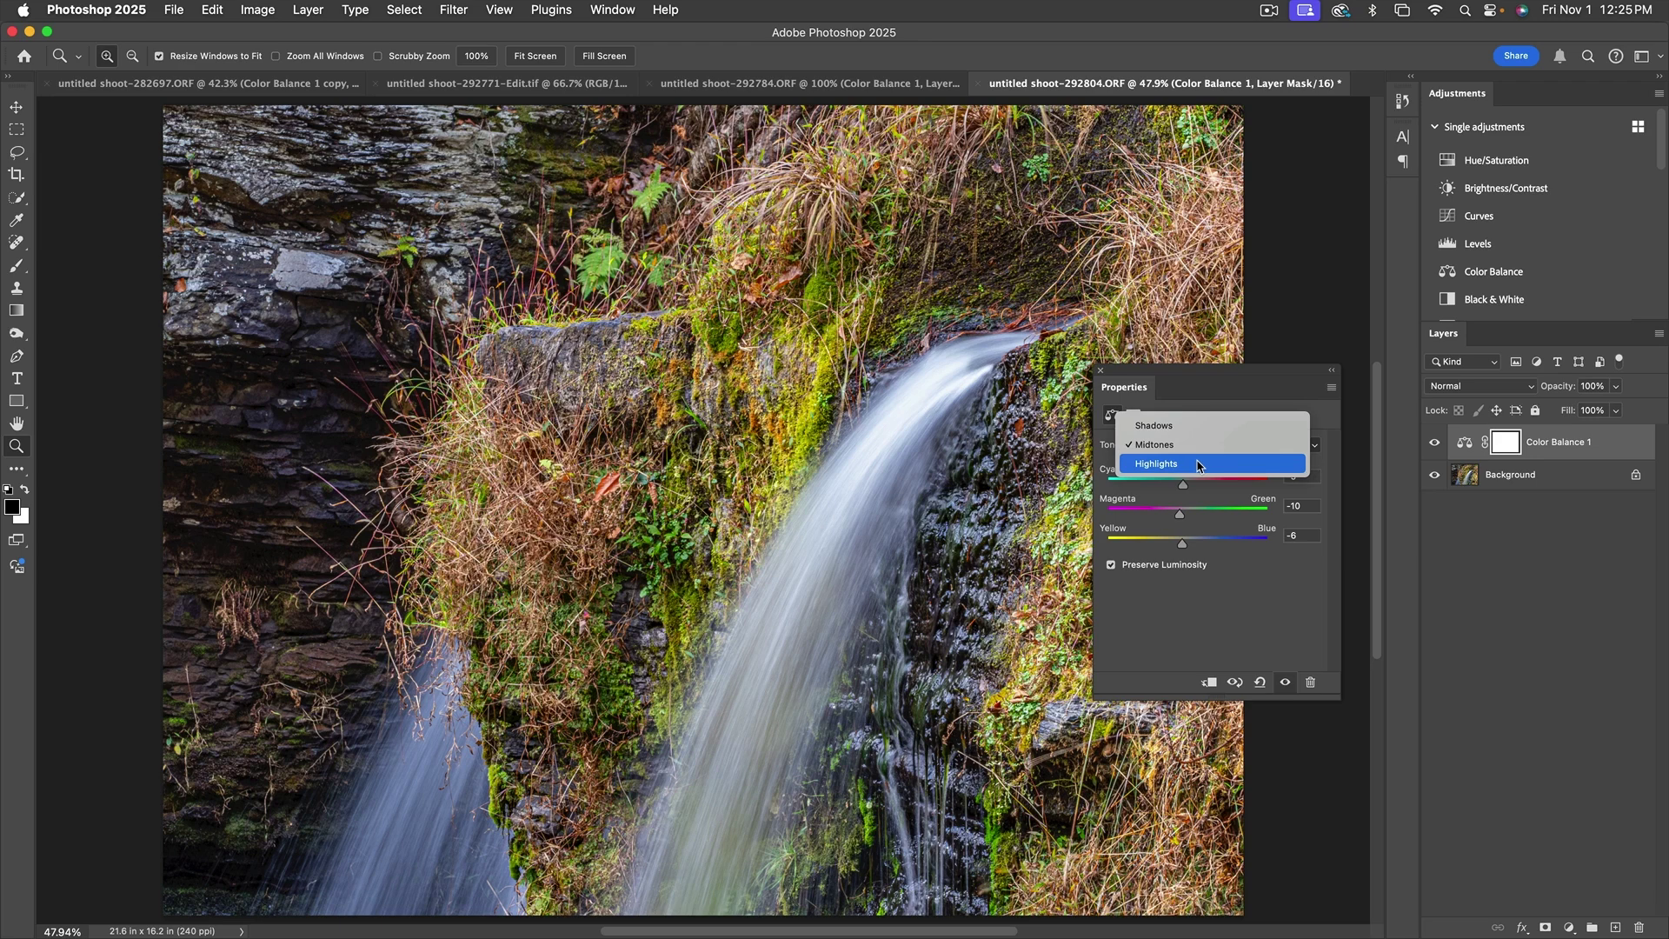
left_click(1199, 465)
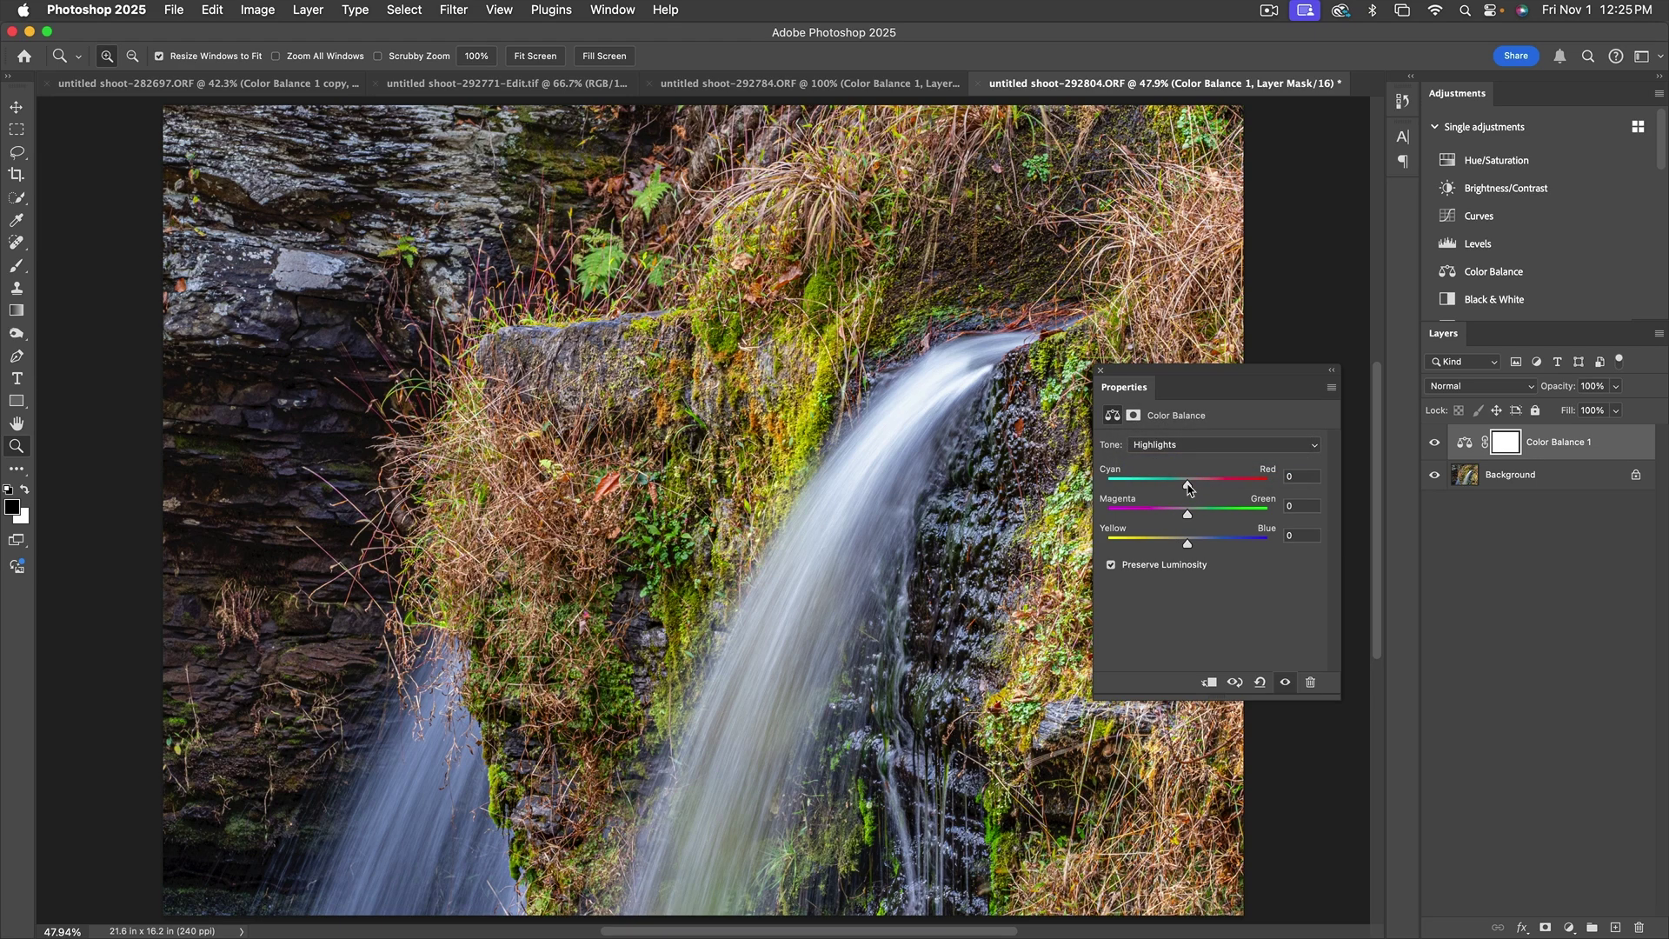
mouse_move(1189, 488)
left_mouse_down()
mouse_move(1211, 488)
mouse_move(1170, 489)
mouse_move(1222, 490)
mouse_move(1180, 489)
left_mouse_up()
left_click_drag(1189, 519, 1179, 519)
mouse_move(1188, 547)
left_mouse_down()
mouse_move(1214, 546)
mouse_move(1158, 547)
mouse_move(1216, 546)
mouse_move(1186, 546)
left_mouse_up()
Set the Color Balance shadows to Cyan/Red -6, shift them toward green and slightly toward yellow, and close the settings.
left_click(1182, 445)
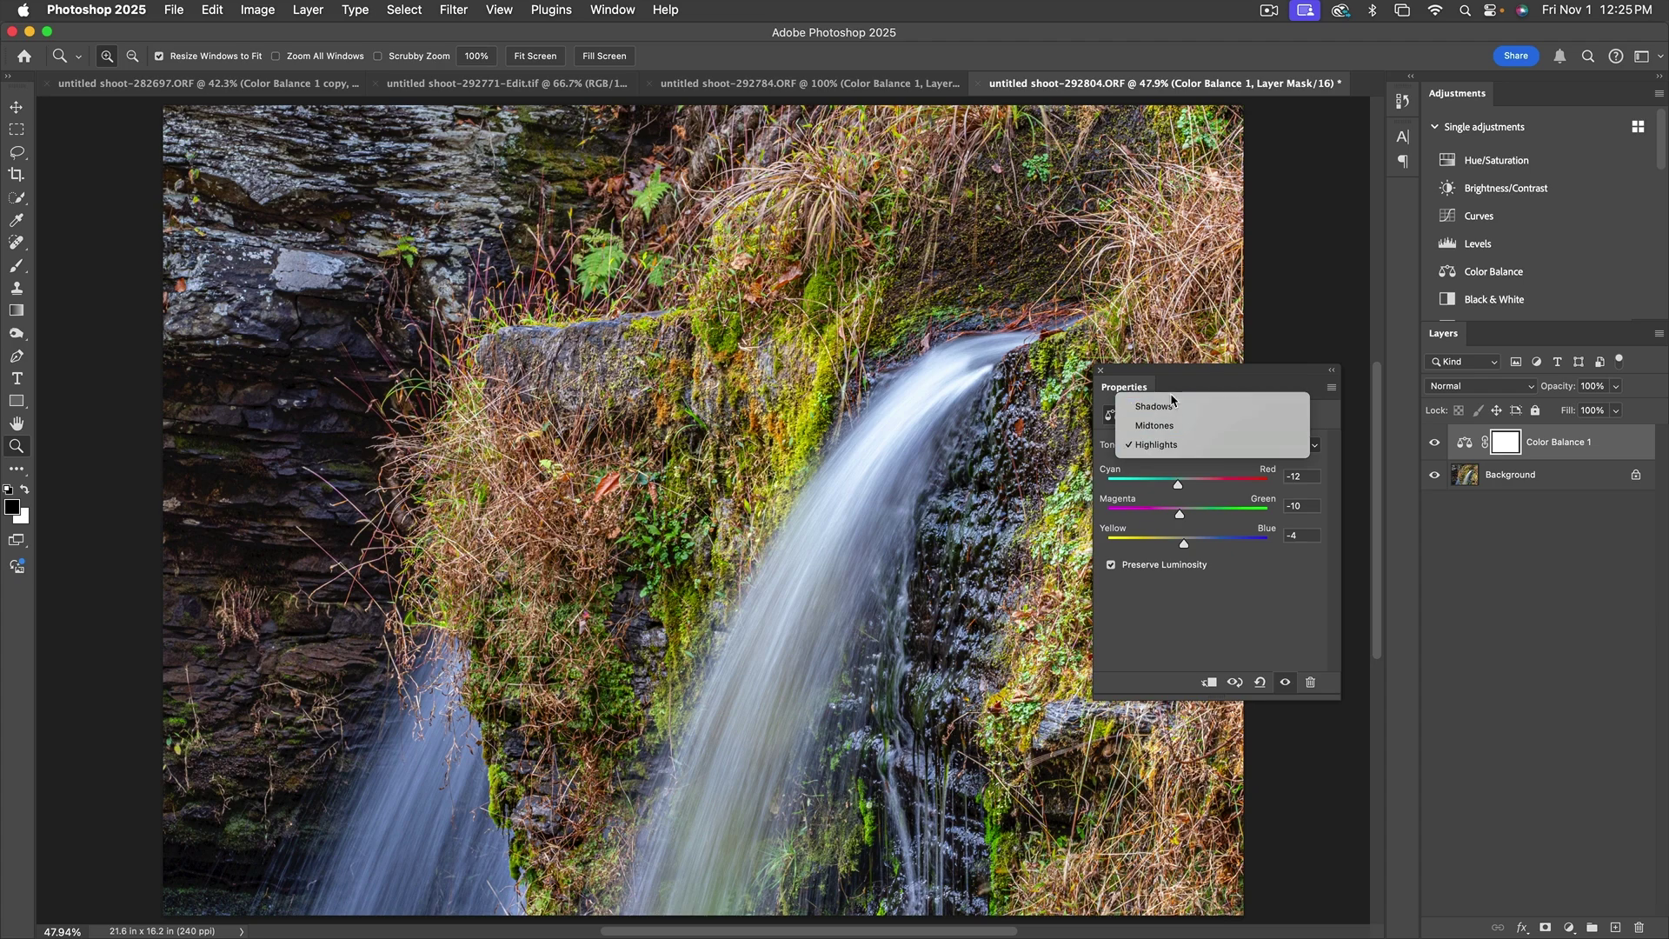
left_click(1164, 406)
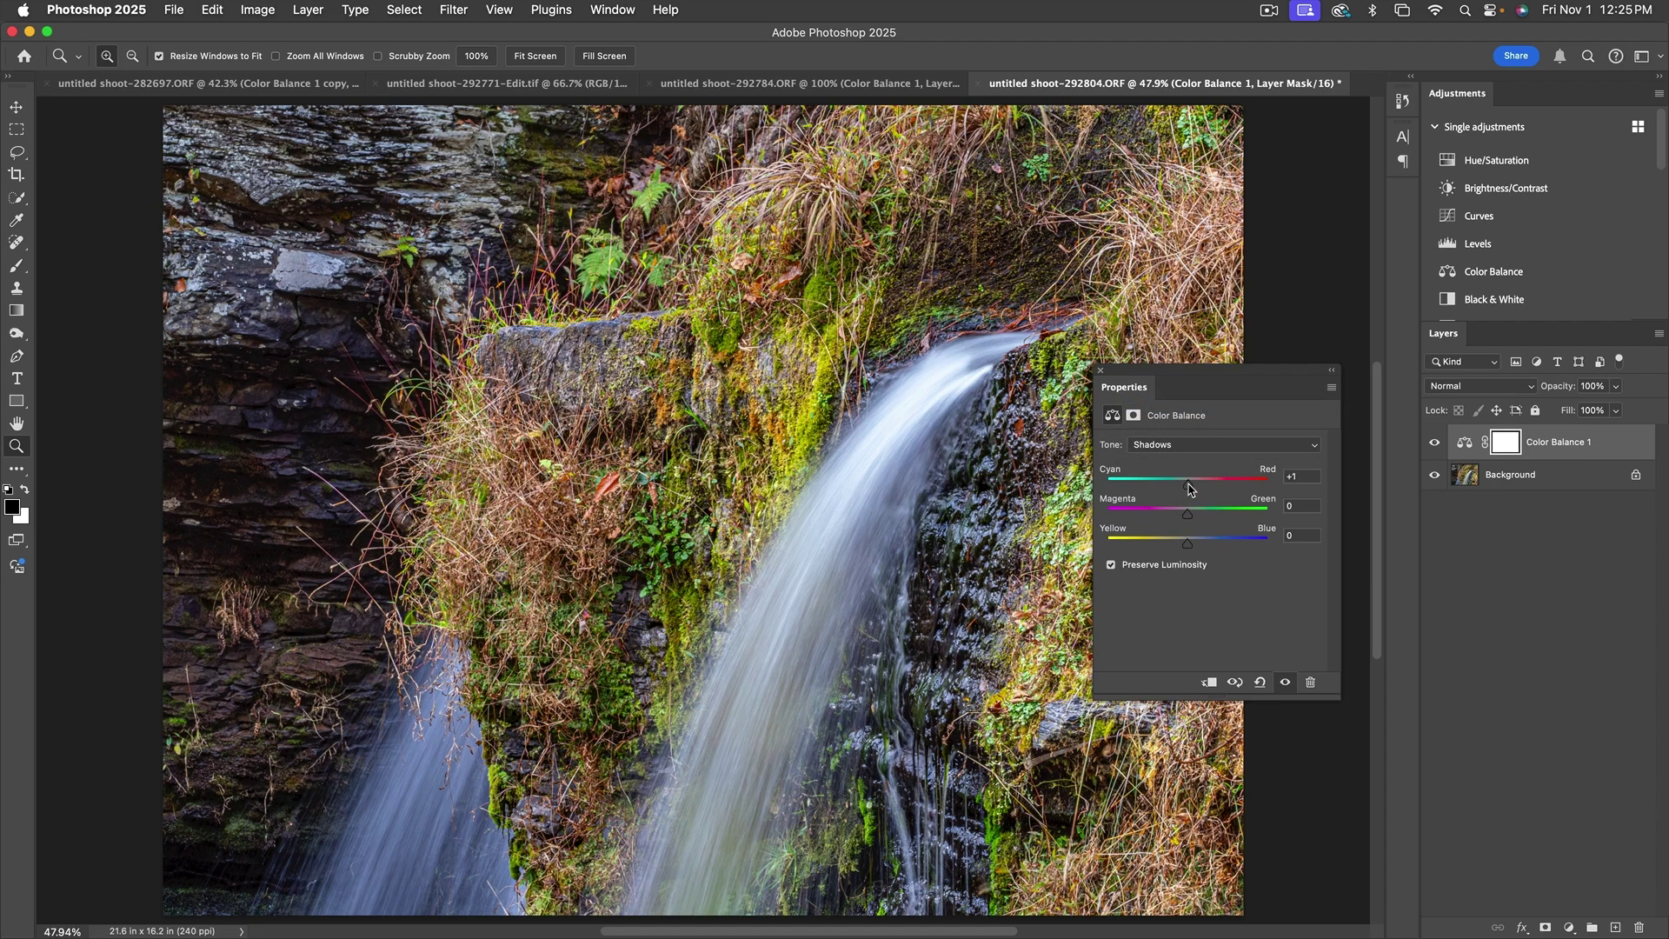
mouse_move(1191, 488)
left_mouse_down()
mouse_move(1226, 486)
mouse_move(1156, 489)
mouse_move(1216, 489)
mouse_move(1175, 488)
mouse_move(1215, 488)
mouse_move(1189, 488)
left_mouse_up()
left_click_drag(1184, 490, 1182, 490)
mouse_move(1189, 519)
left_mouse_down()
mouse_move(1214, 520)
mouse_move(1156, 518)
mouse_move(1194, 519)
left_mouse_up()
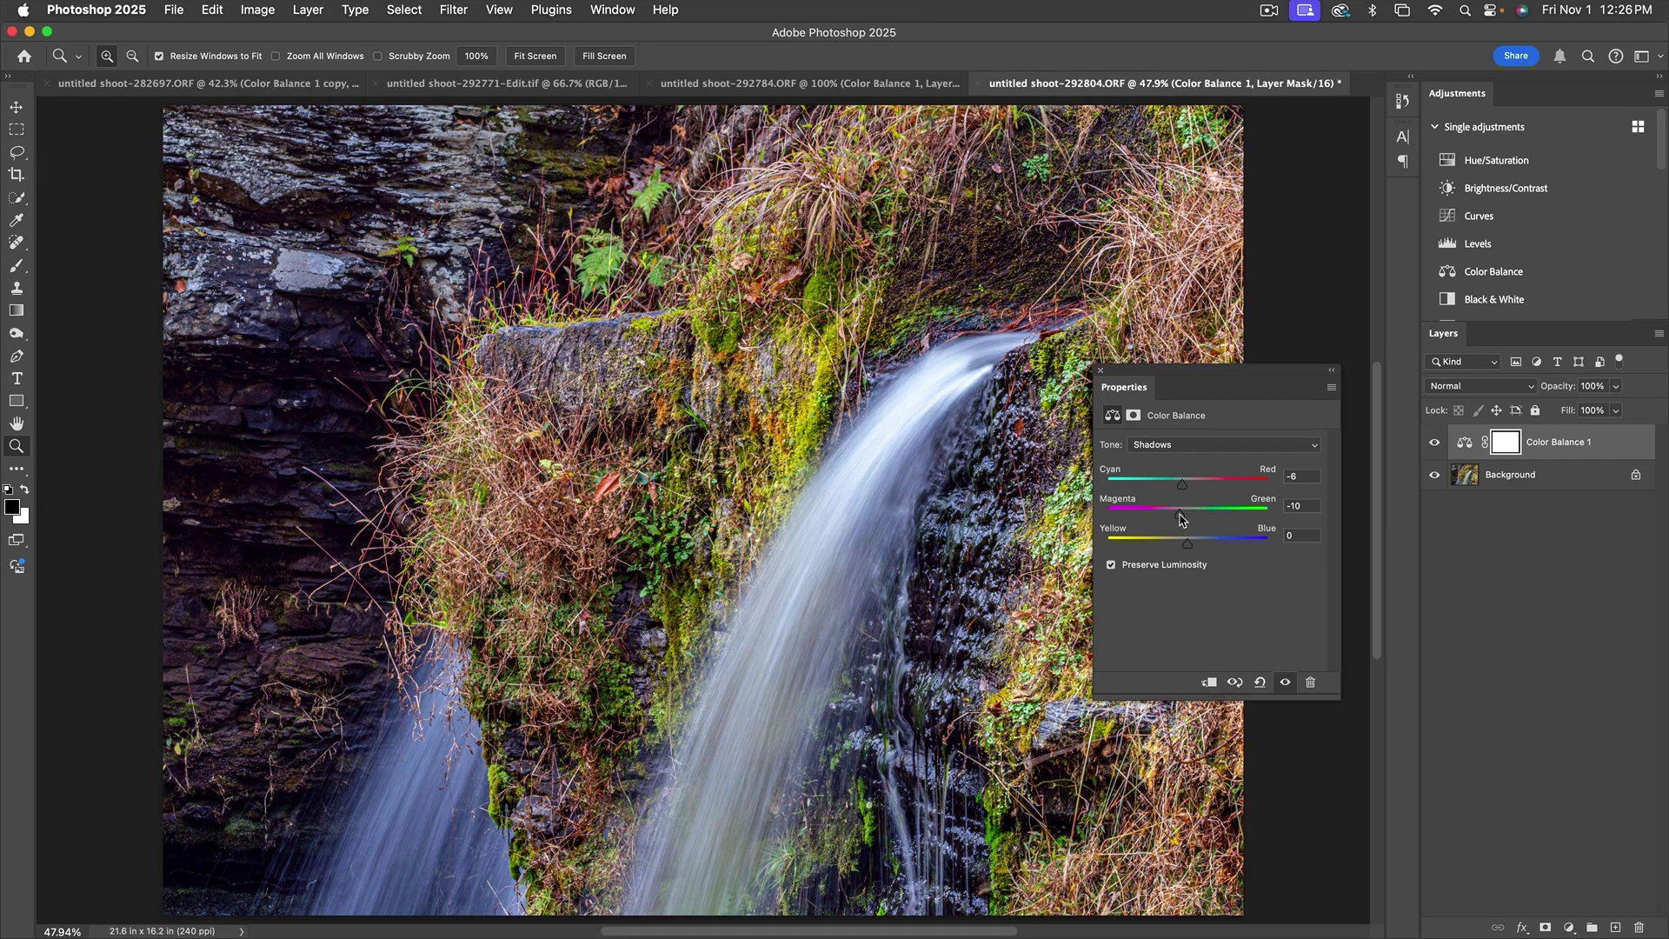
left_click_drag(1182, 519, 1194, 519)
mouse_move(1188, 544)
left_mouse_down()
mouse_move(1169, 543)
mouse_move(1204, 544)
mouse_move(1161, 546)
mouse_move(1228, 546)
mouse_move(1184, 546)
left_mouse_up()
left_click(1101, 372)
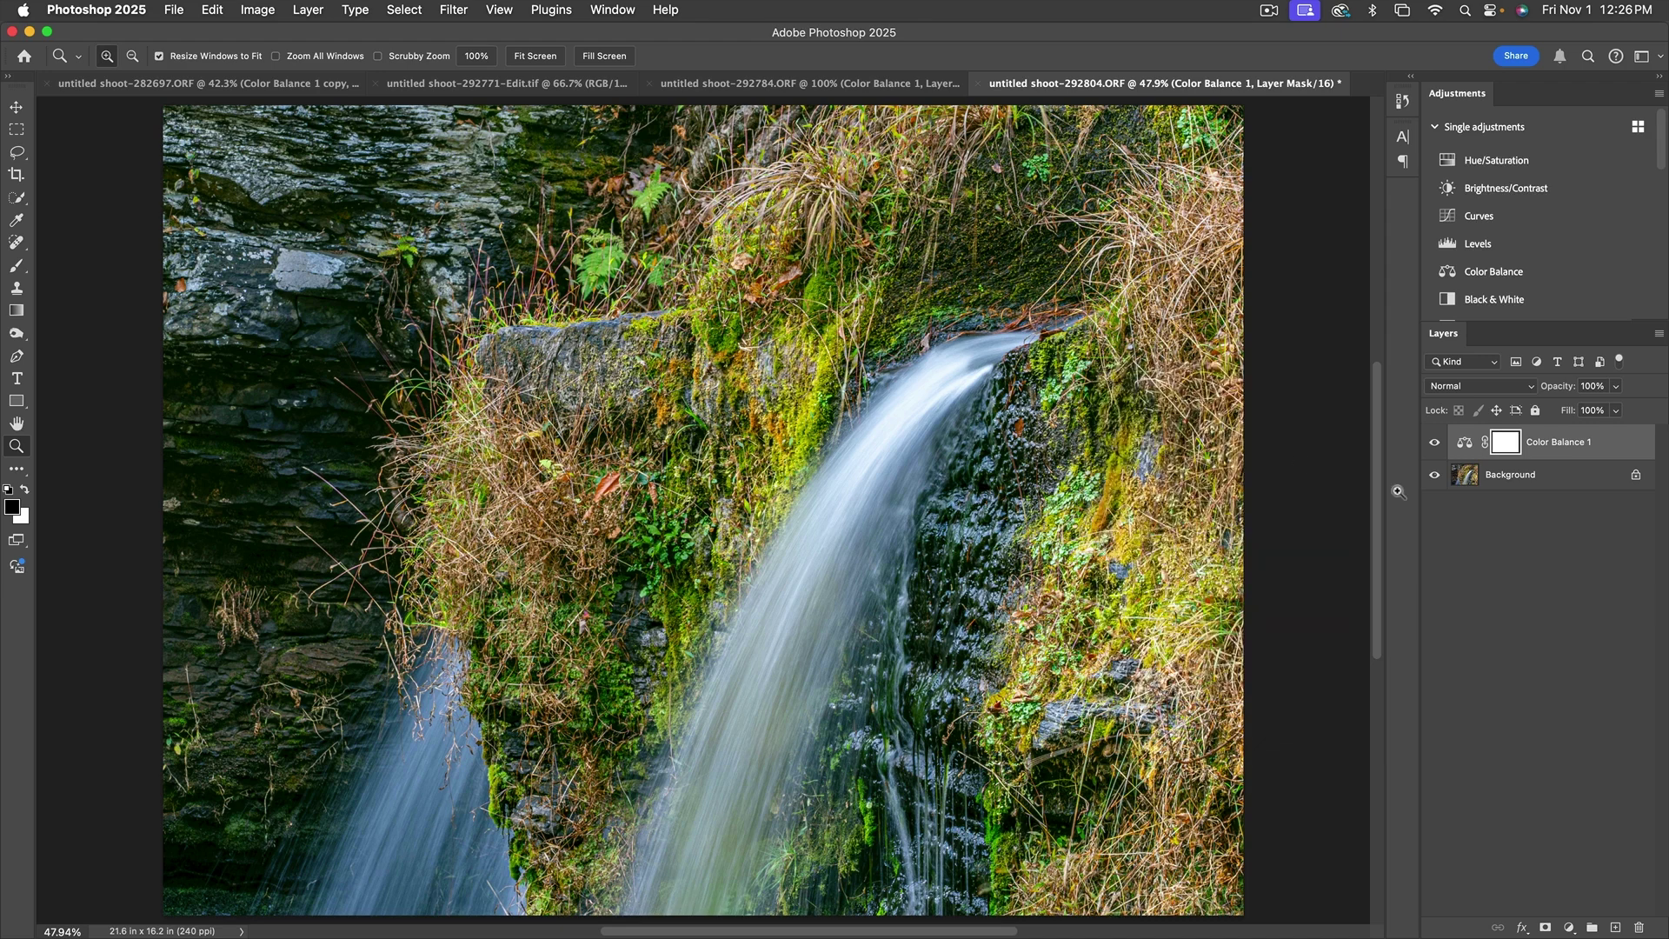
Compare the photo with and without the Color Balance layer by switching its visibility repeatedly.
left_click(1435, 445)
left_click(1434, 446)
left_click(1435, 446)
left_click(1434, 446)
left_click(1434, 446)
left_click(1435, 446)
left_click(1434, 446)
left_click(1435, 446)
Add a Levels adjustment layer and brighten the midtones to 1.10.
left_click(1569, 927)
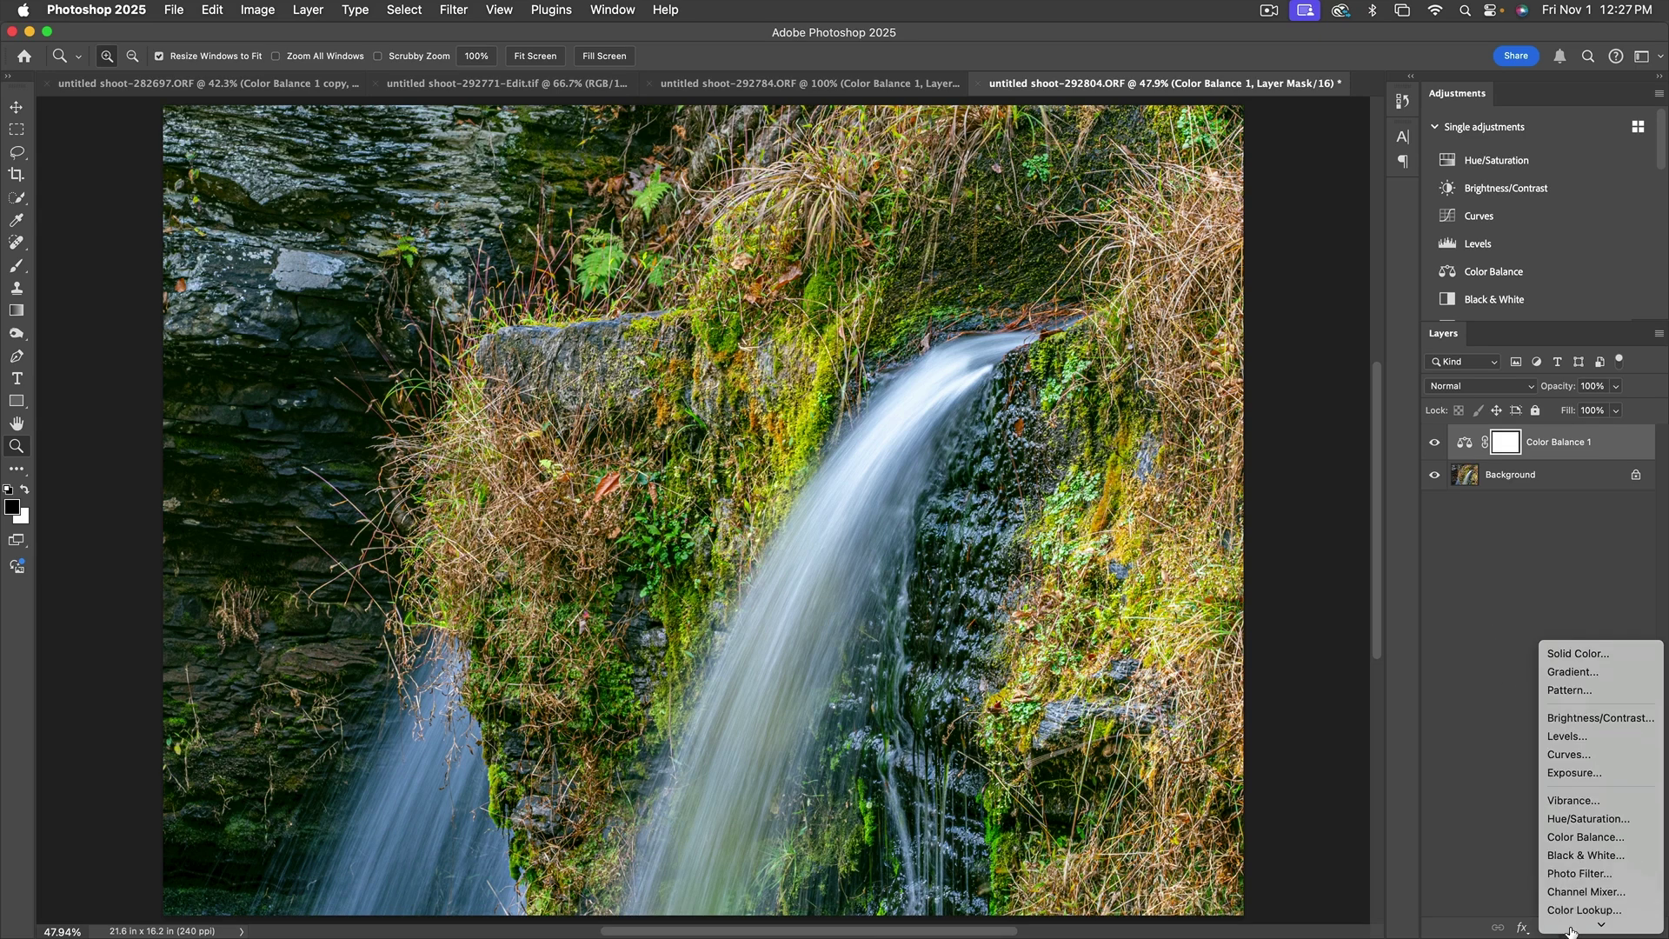
mouse_move(1571, 930)
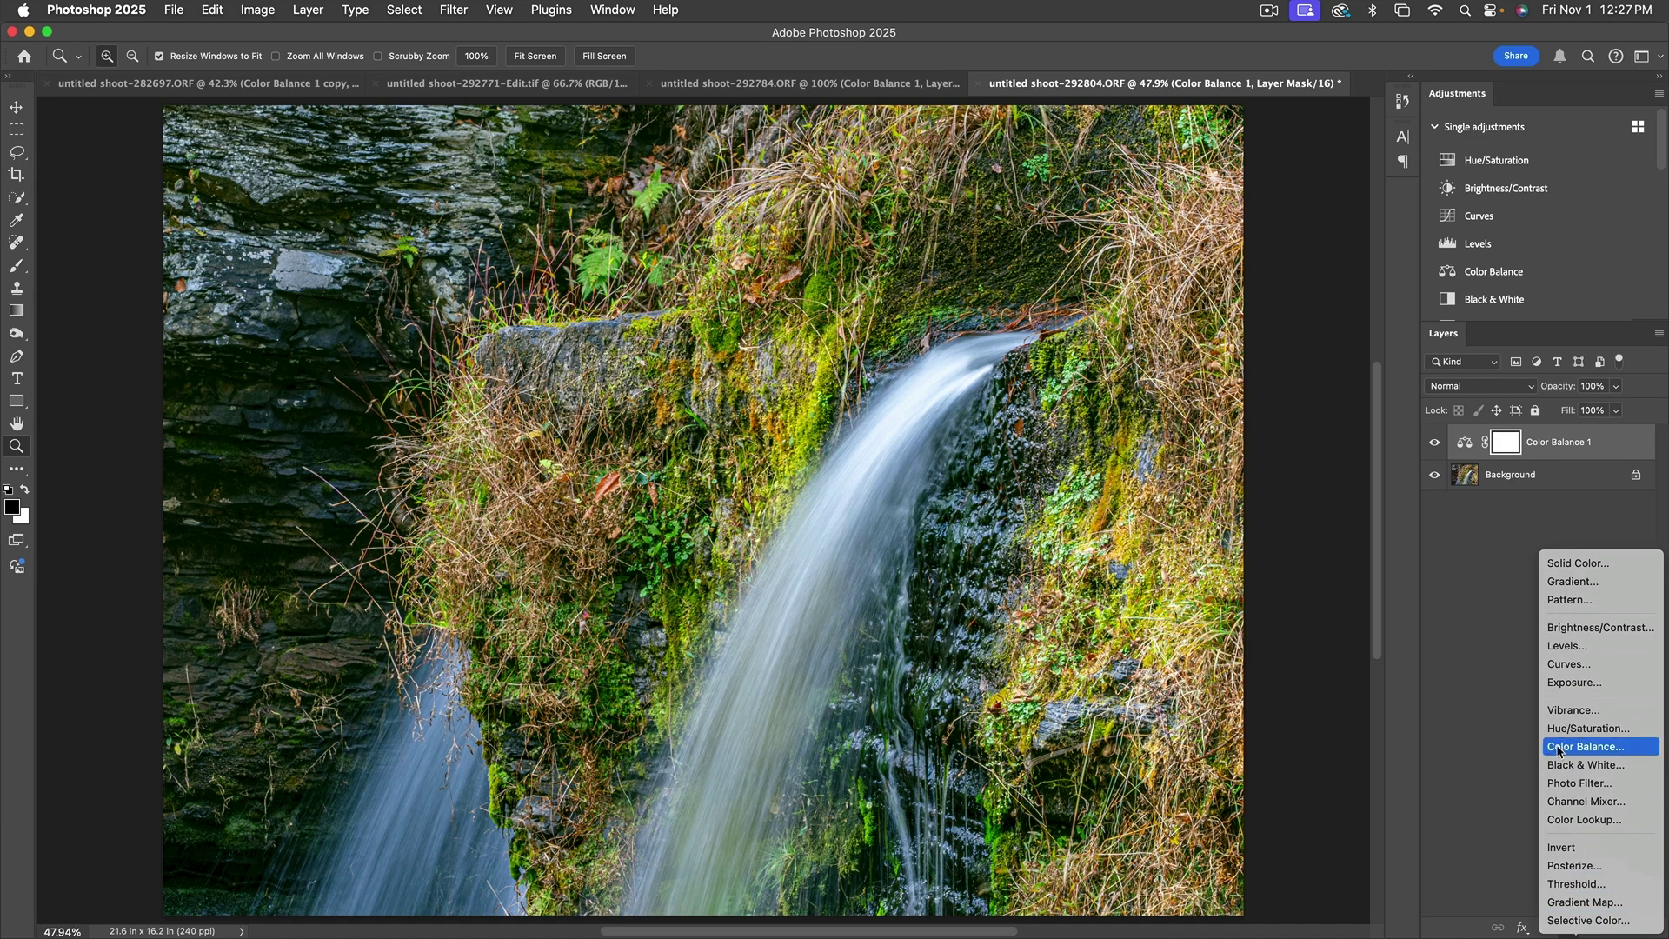
left_click(1574, 648)
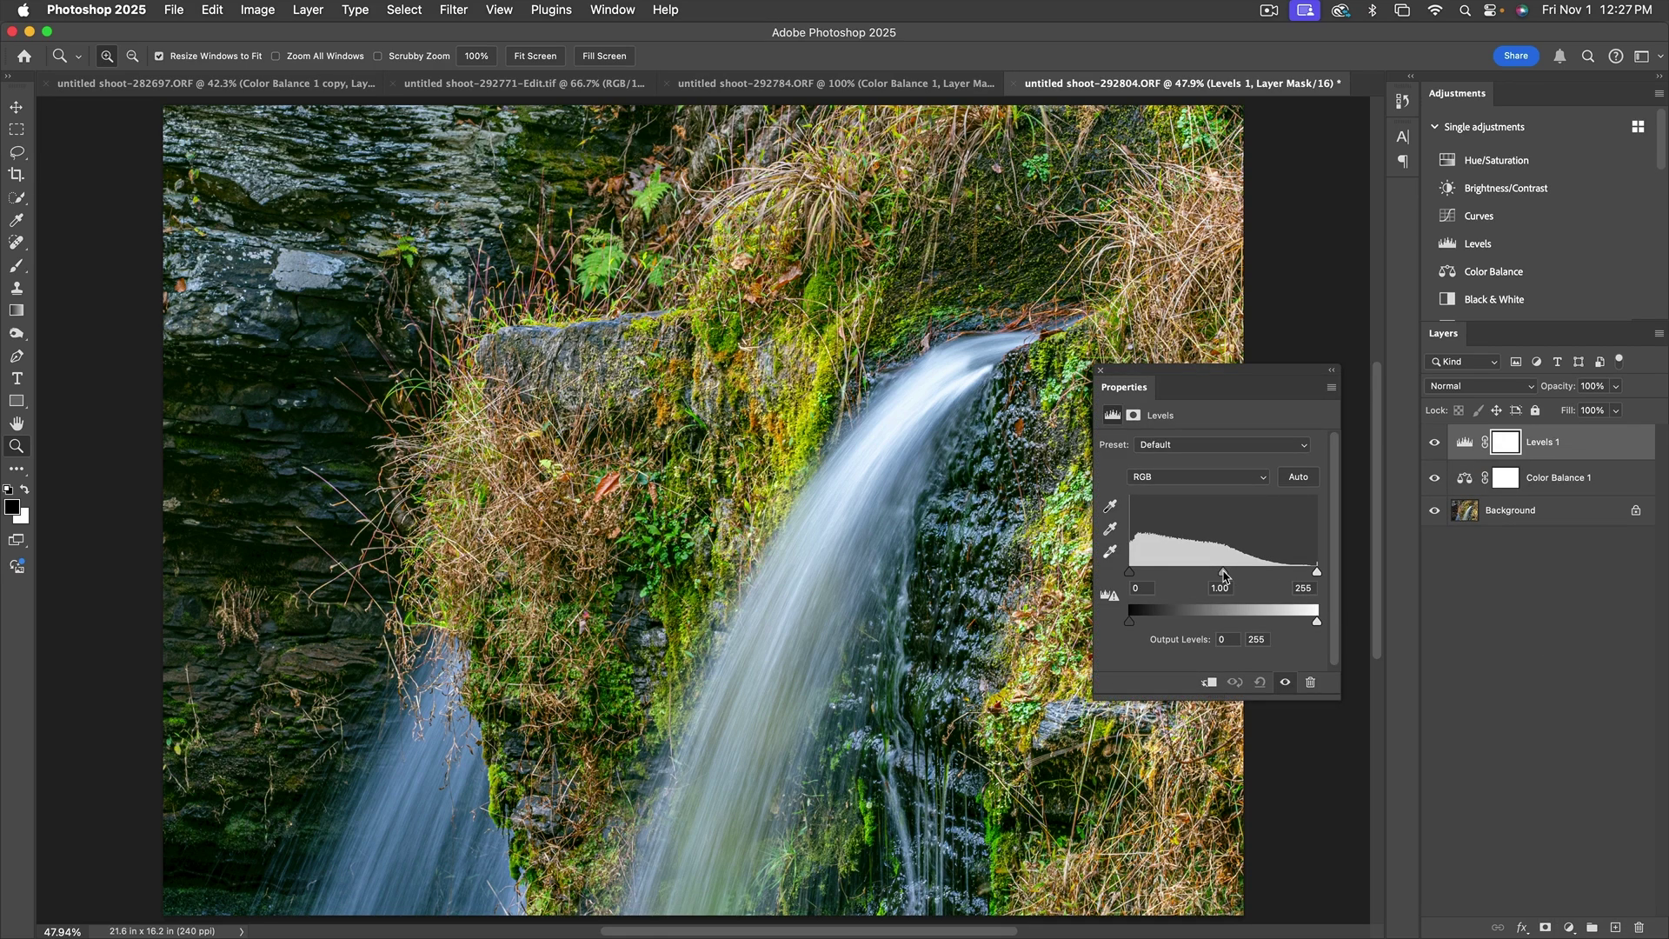
left_click_drag(1223, 574, 1220, 576)
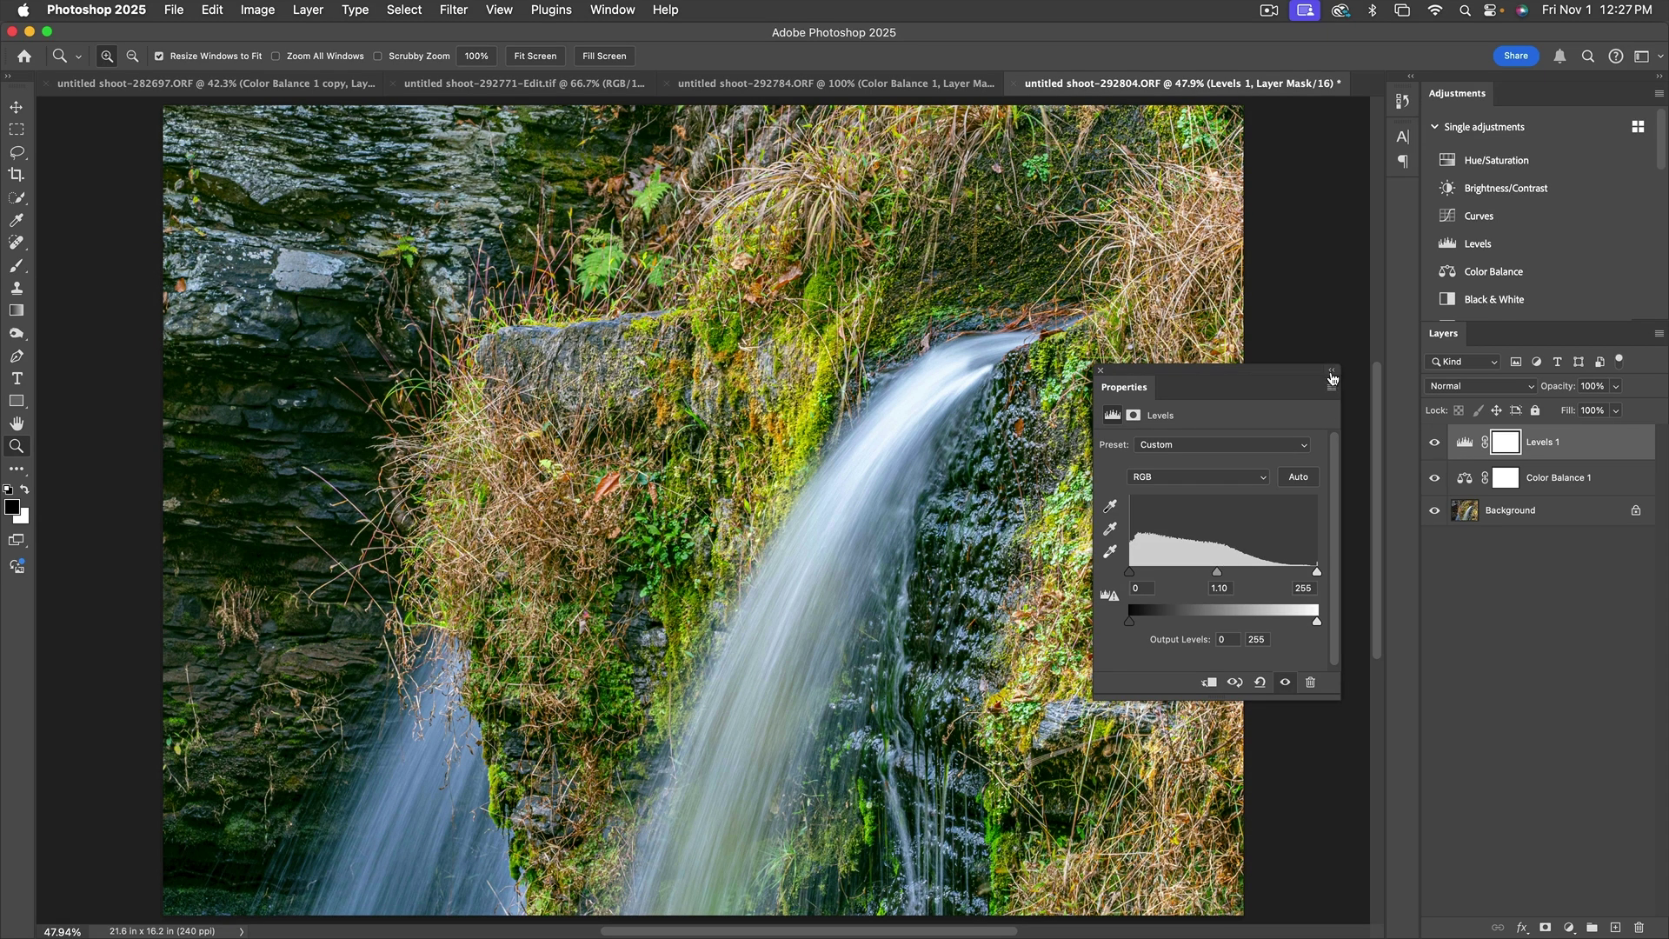
left_click(1103, 371)
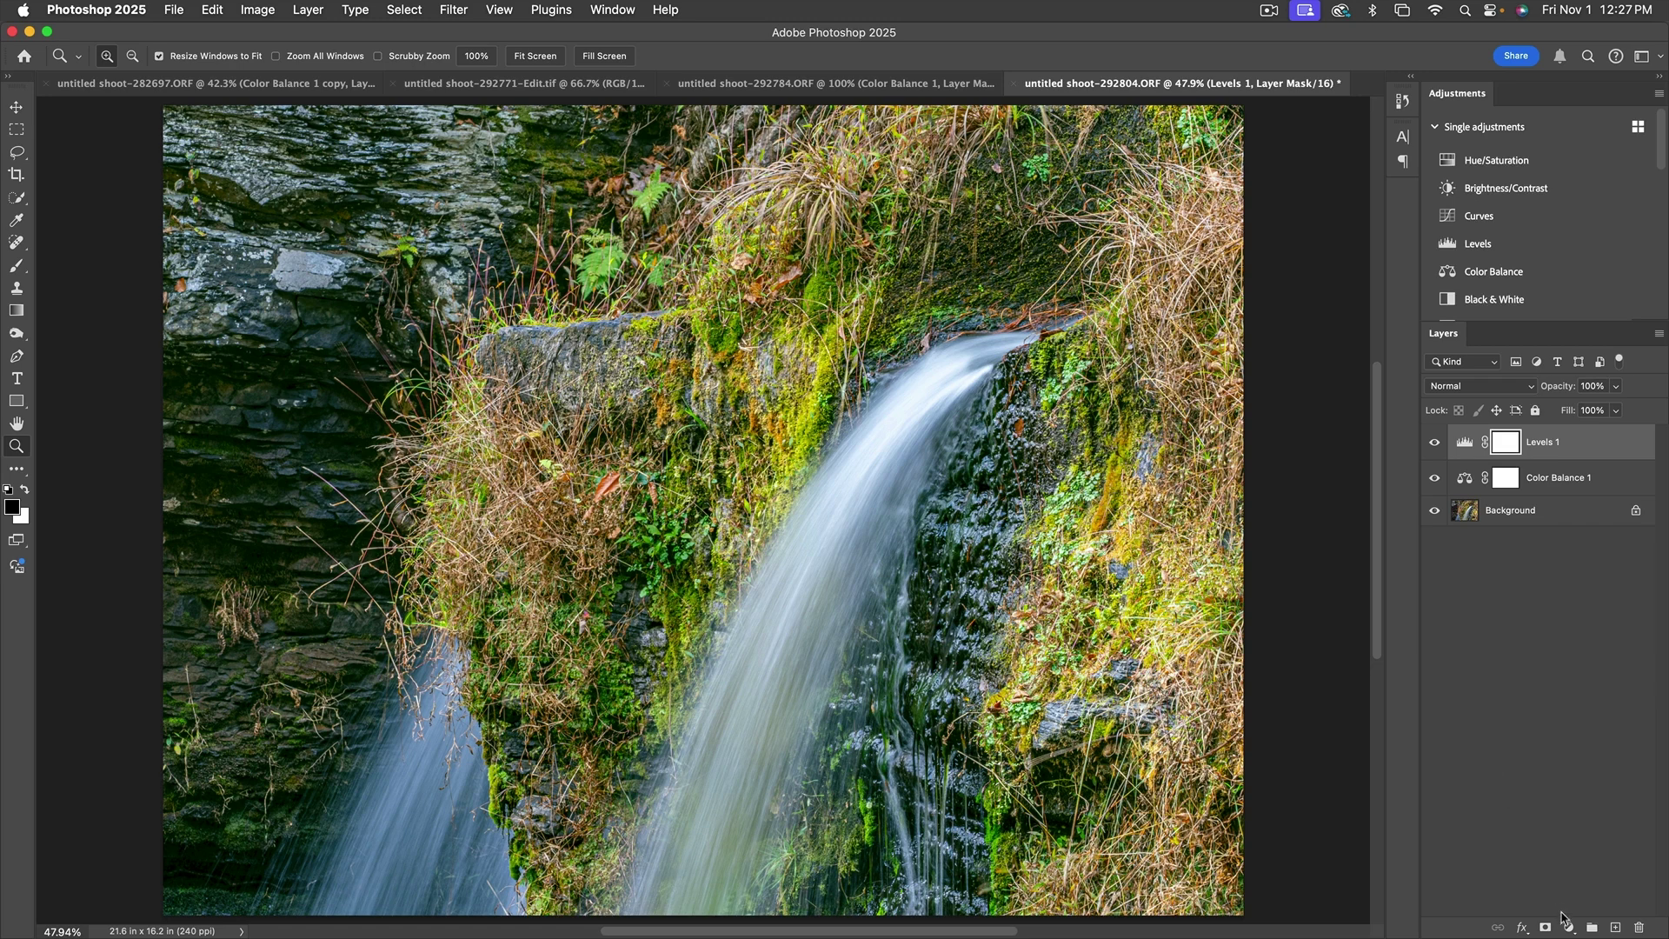
Add a Hue/Saturation adjustment layer and raise the master saturation slightly.
left_click(1567, 926)
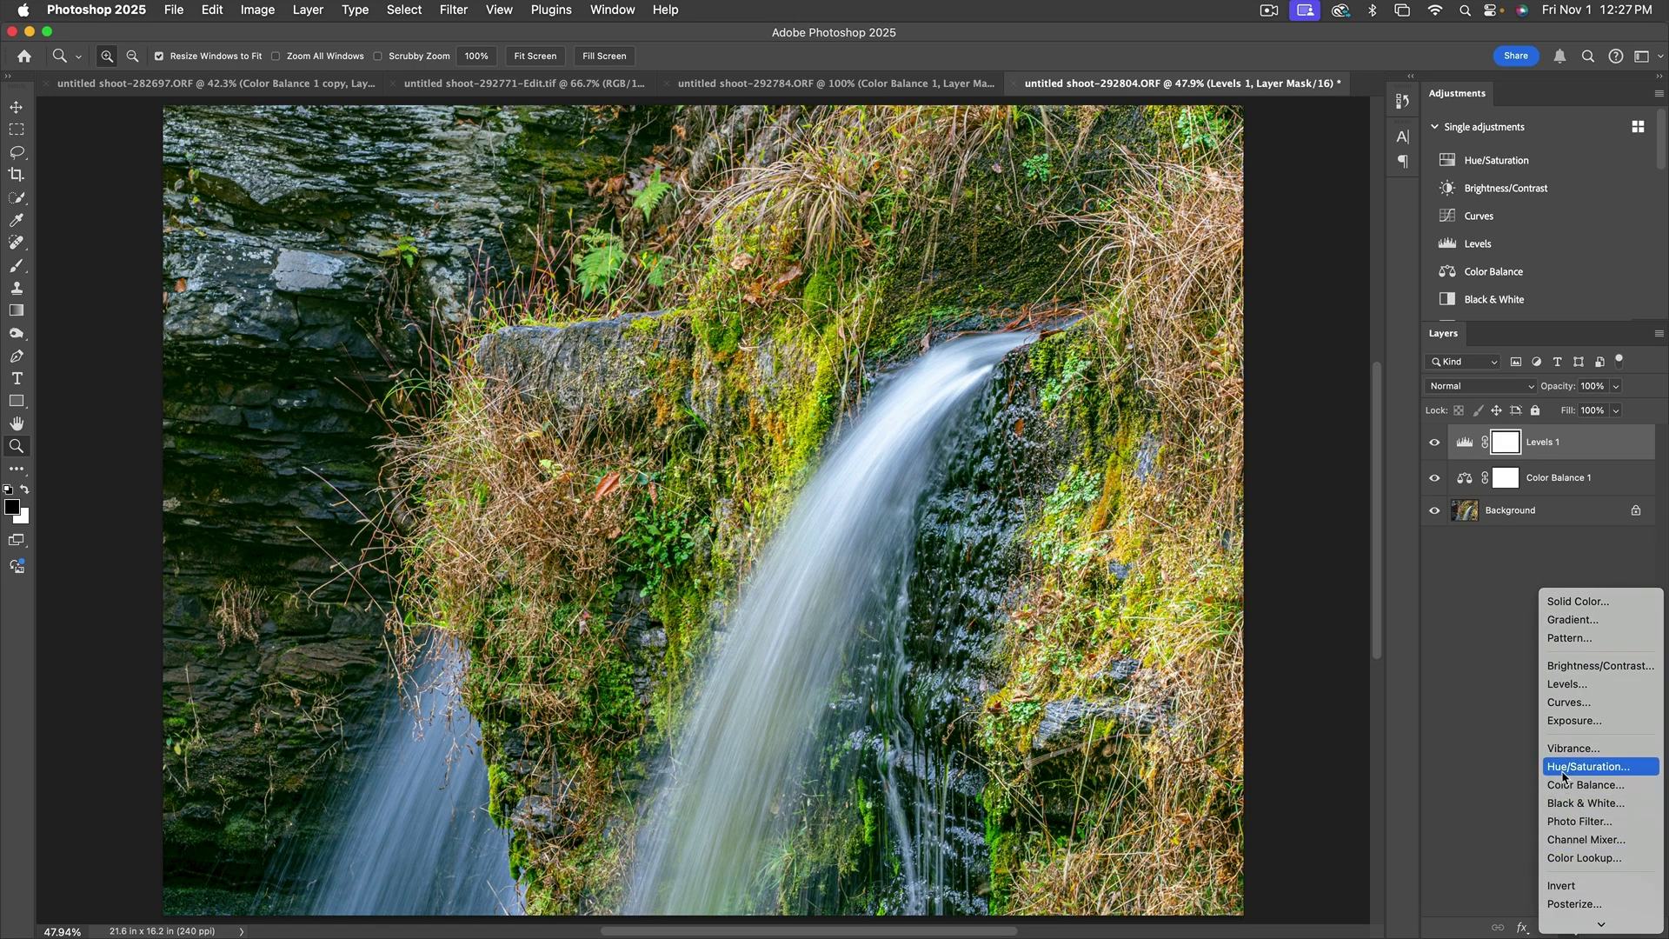
left_click(1565, 774)
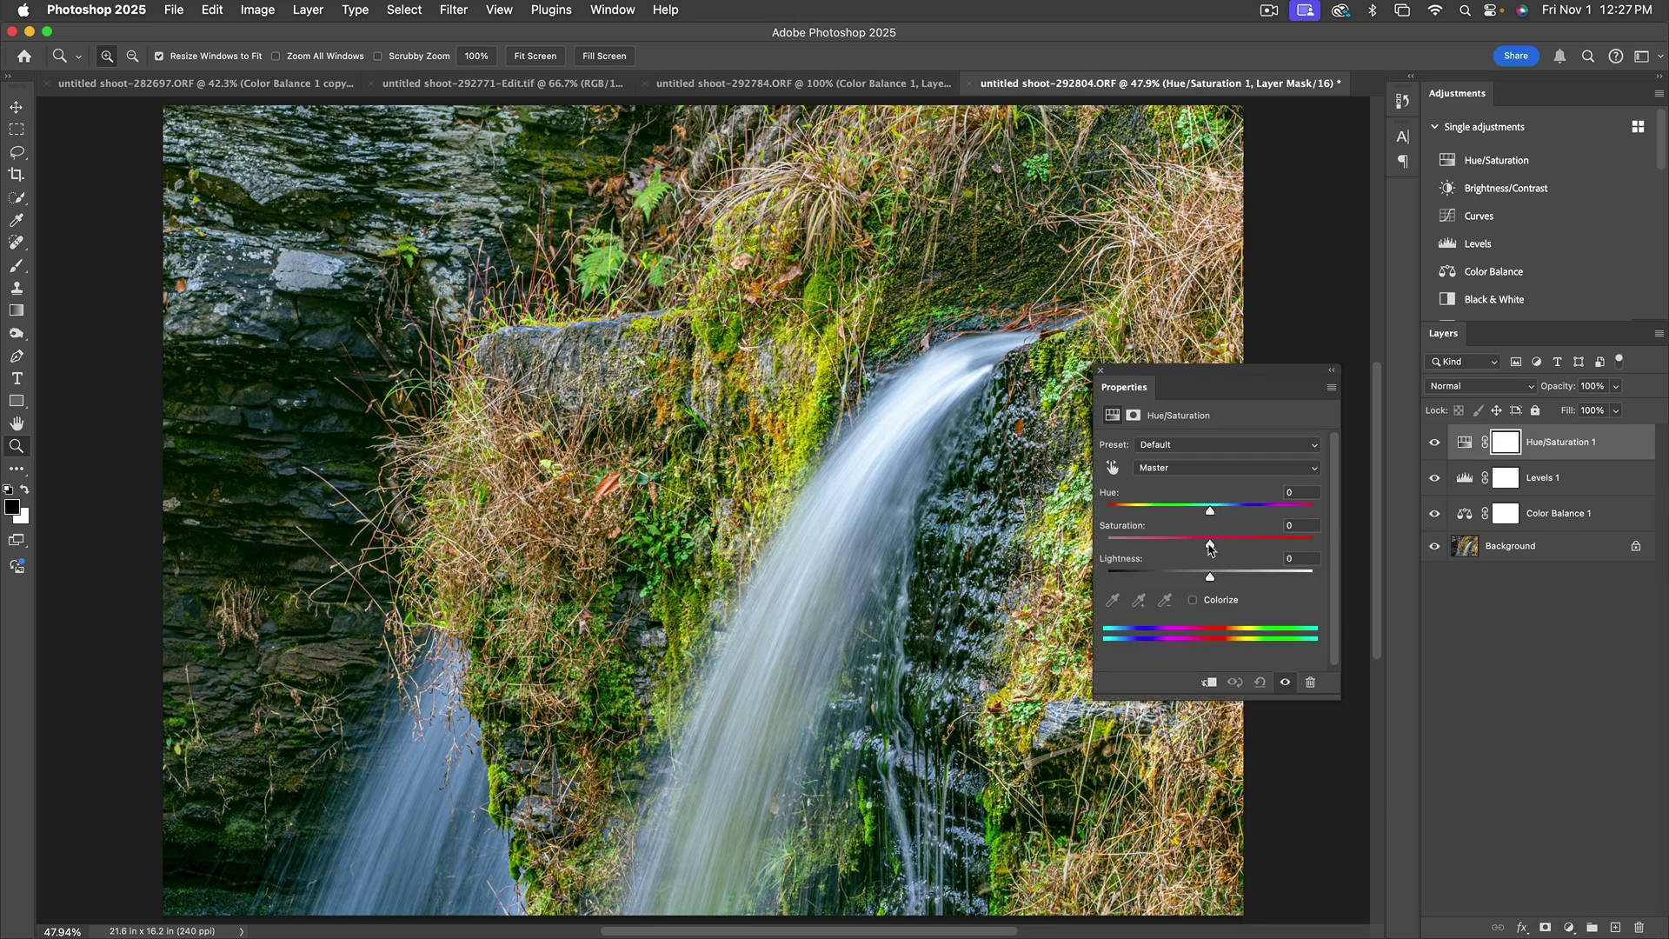
mouse_move(1210, 546)
left_mouse_down()
mouse_move(1236, 546)
mouse_move(1221, 546)
left_mouse_up()
left_click(1101, 373)
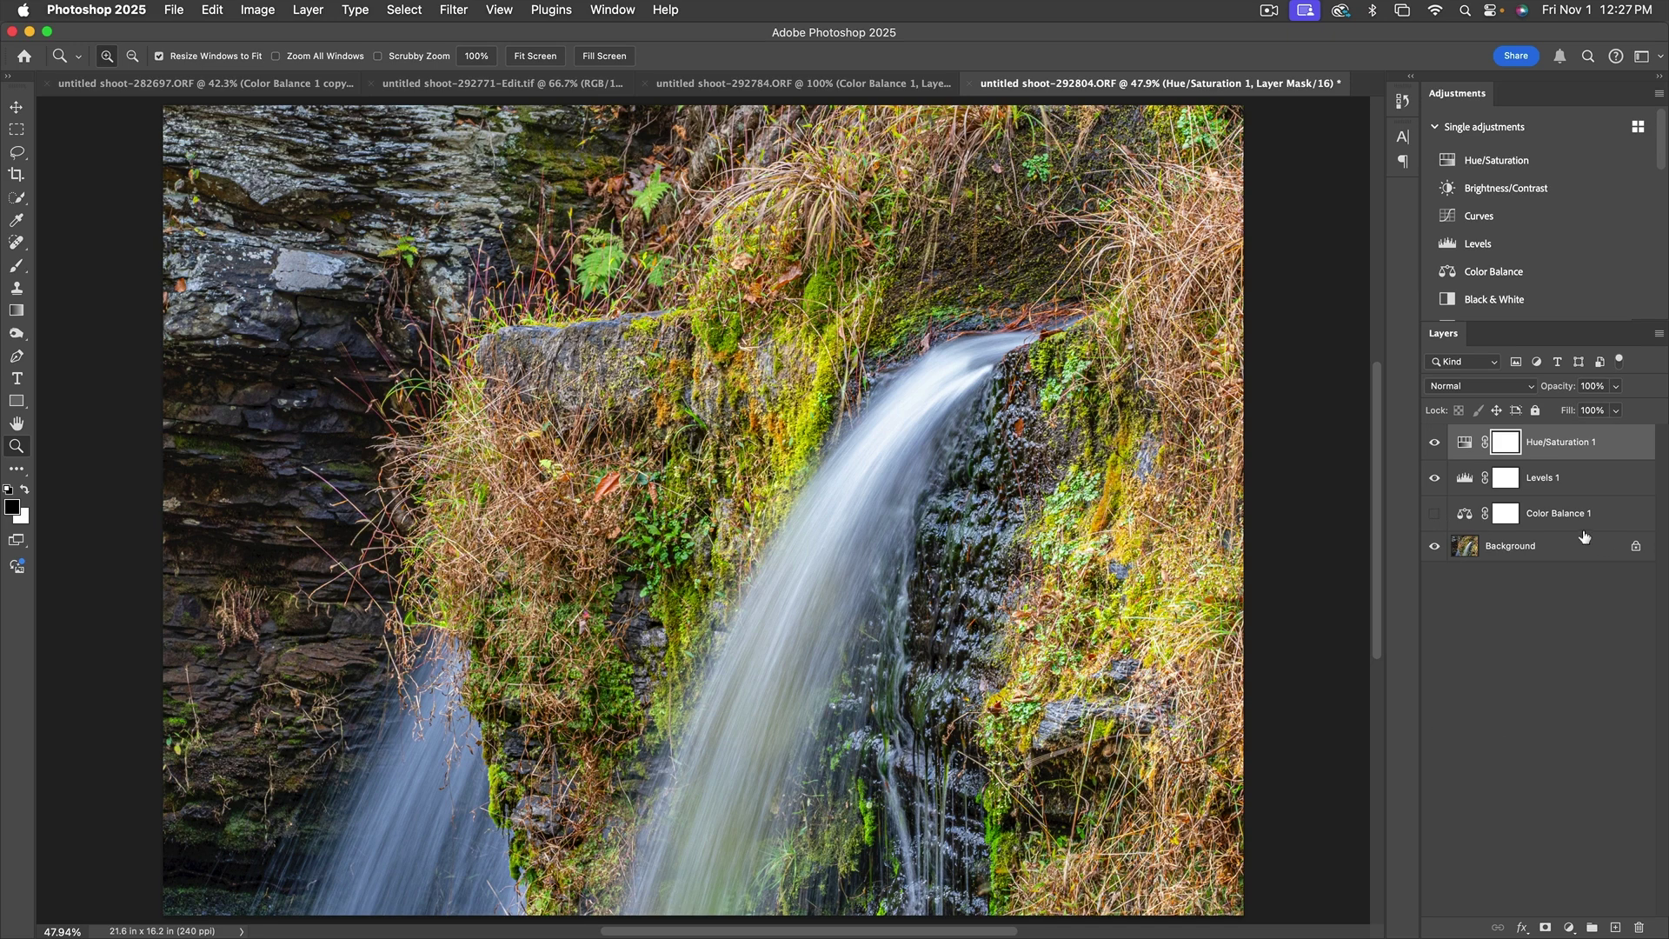
Compare the photo before and after by hiding and reshowing the Hue/Saturation, Levels and Color Balance layers.
left_click(1435, 514)
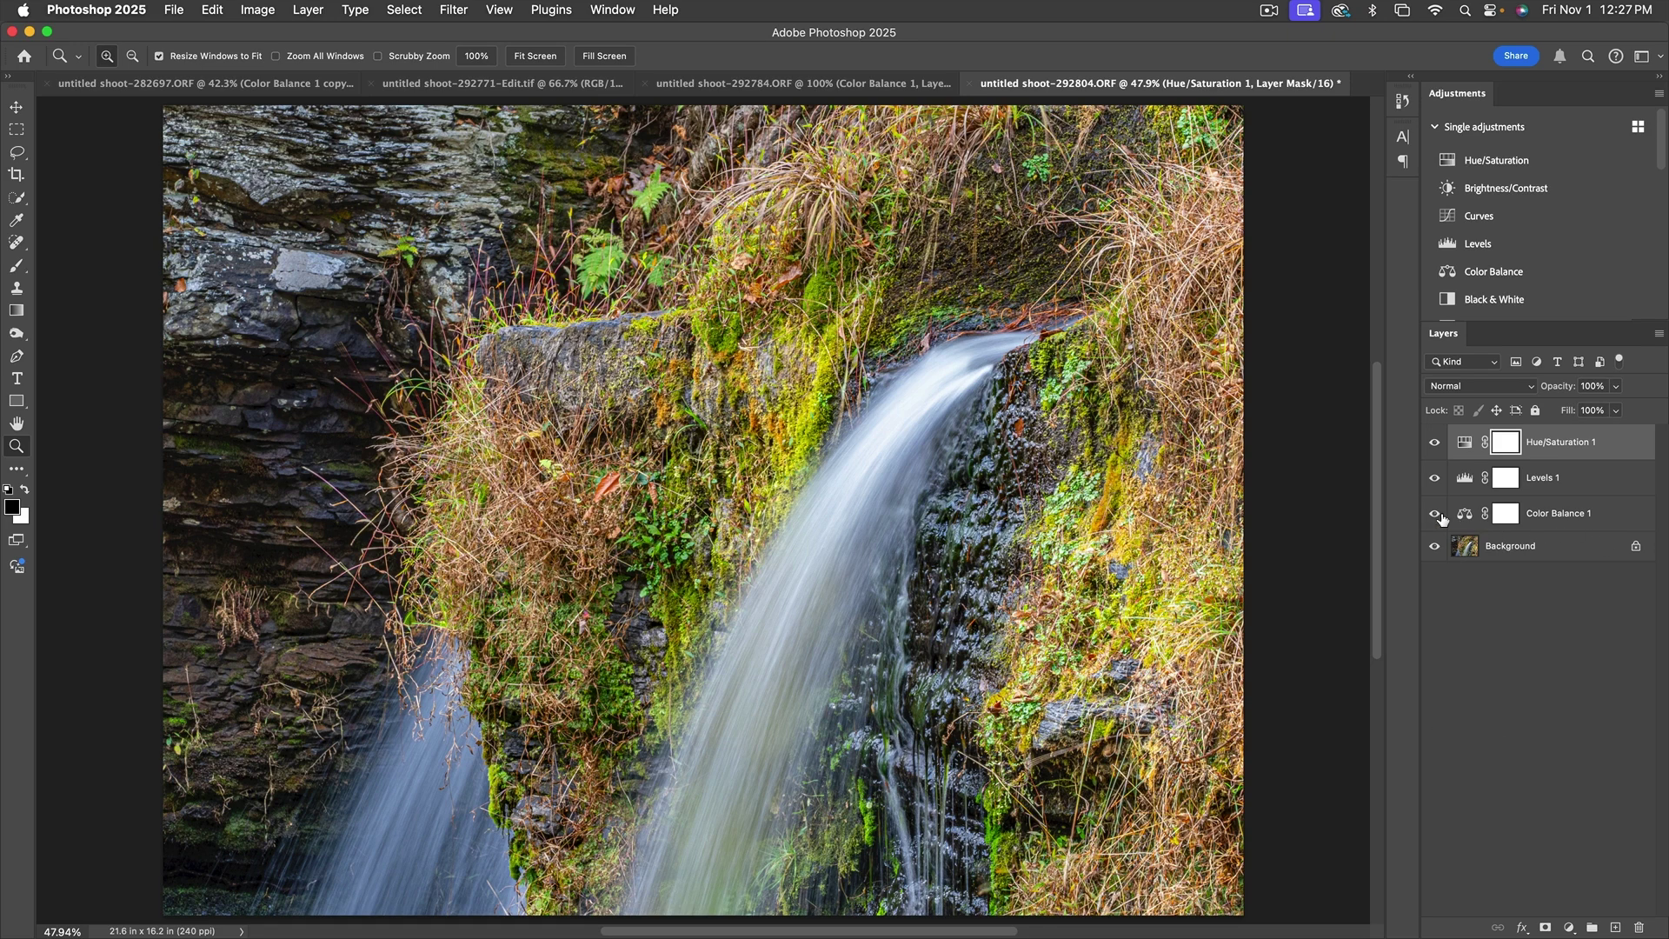
left_click(1436, 441)
left_click(1435, 478)
left_click(1435, 514)
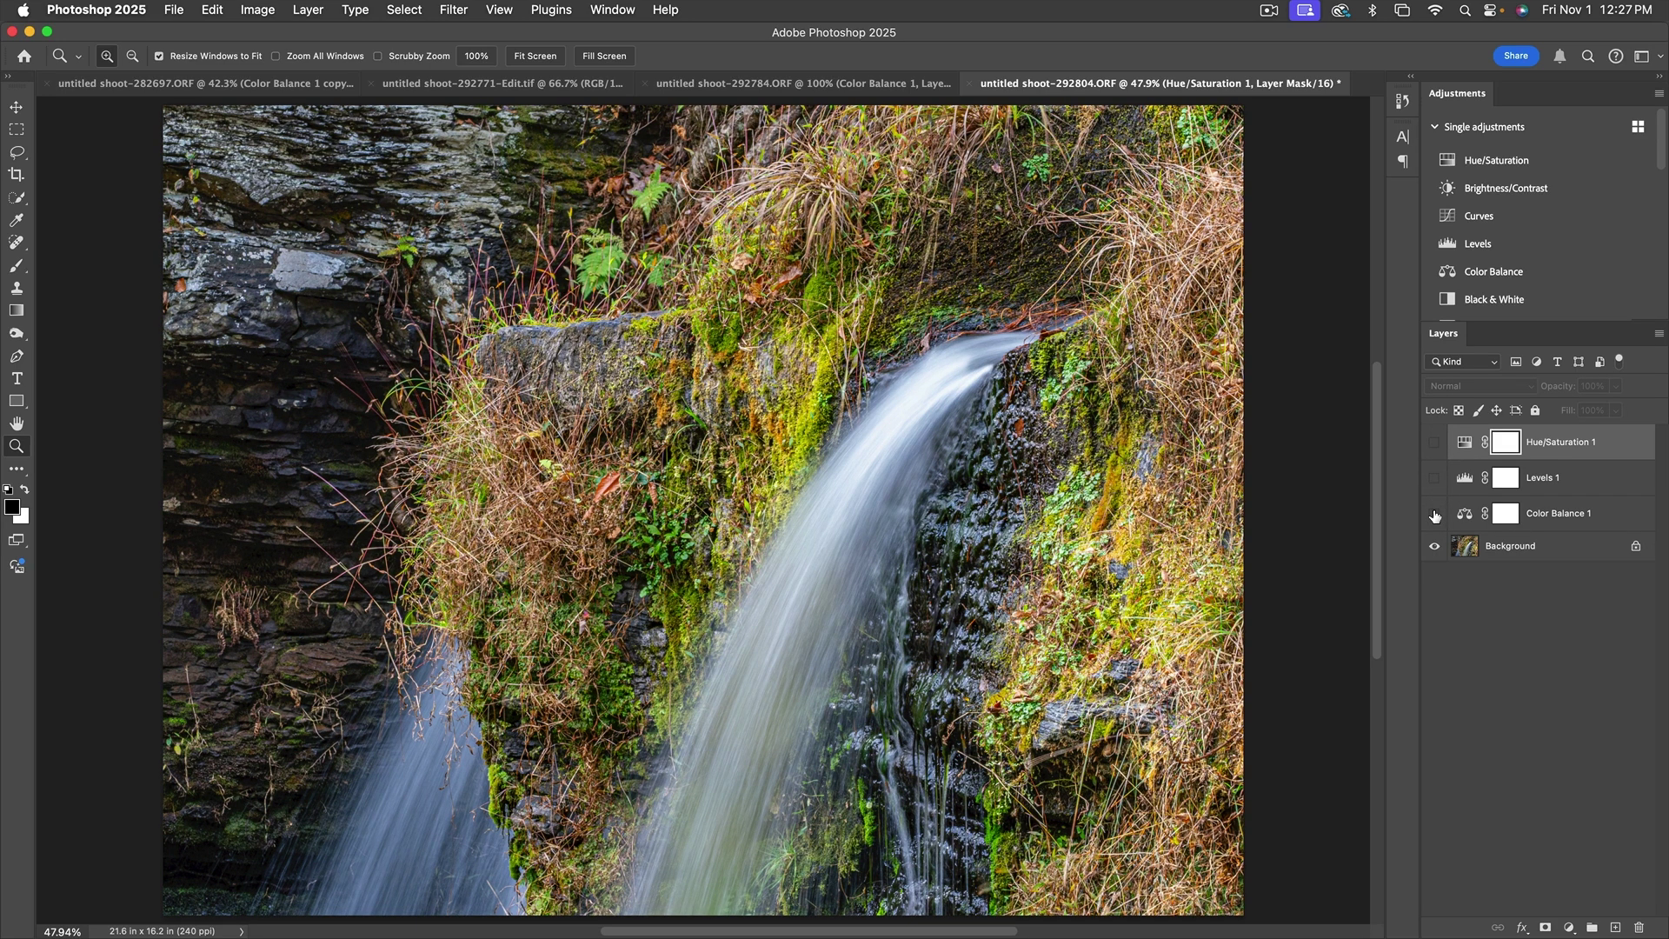
left_click(1435, 514)
left_click(1435, 478)
left_click(1435, 441)
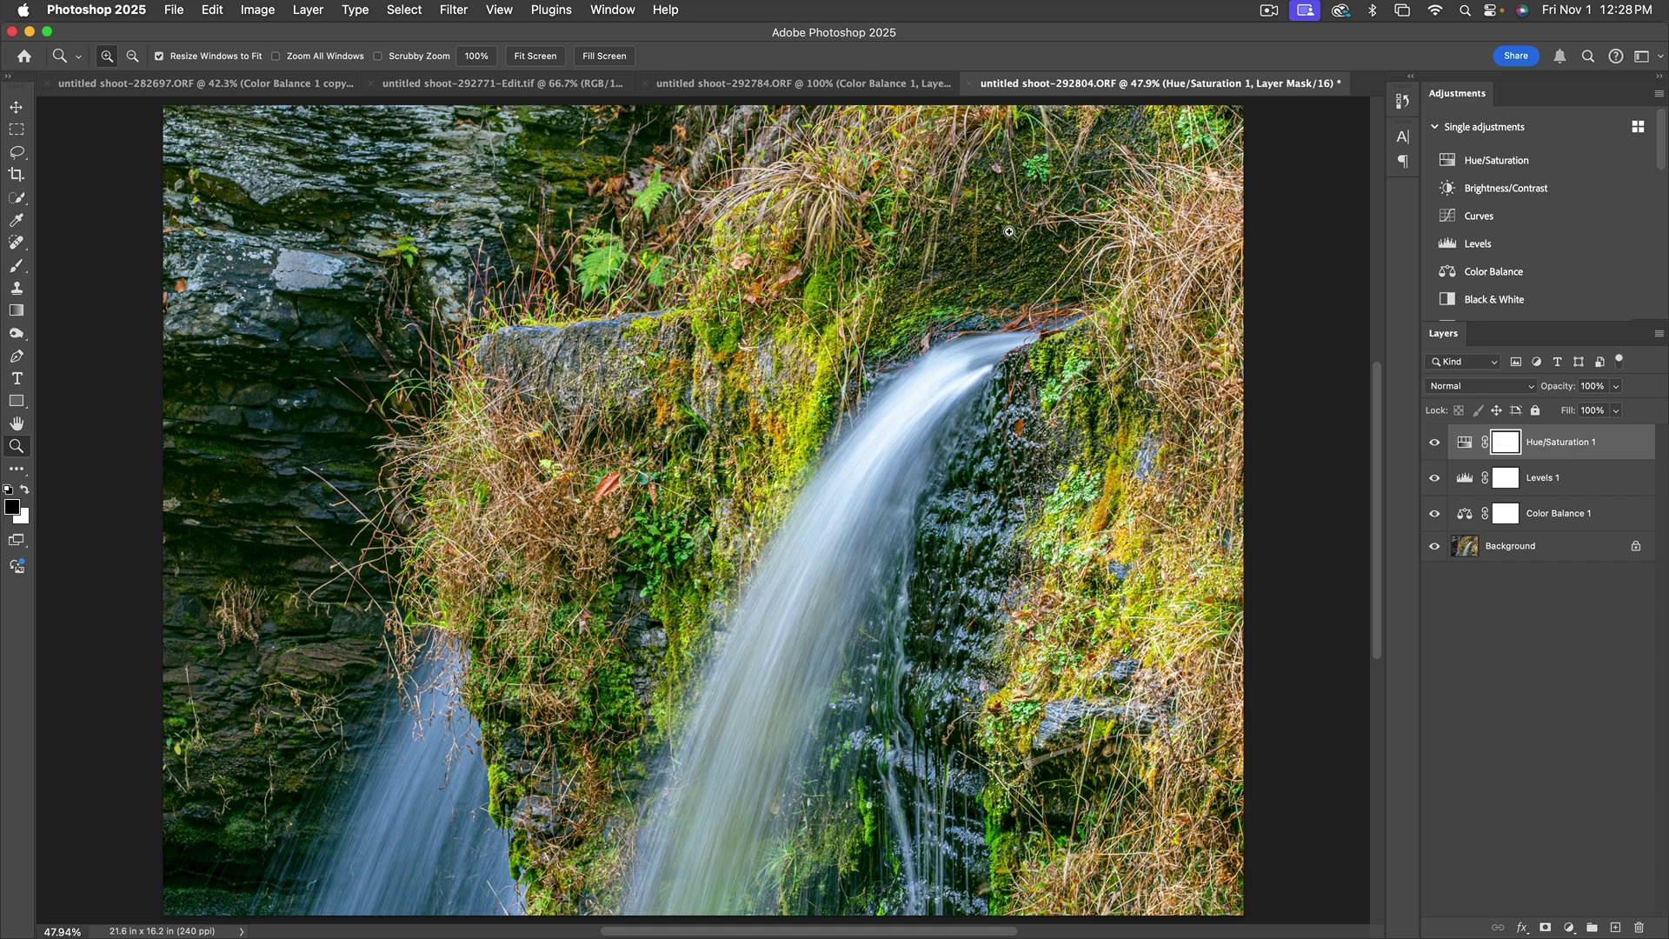
Switch to the untitled shoot-292784.ORF document and add a Color Balance adjustment layer above its background.
left_click(778, 84)
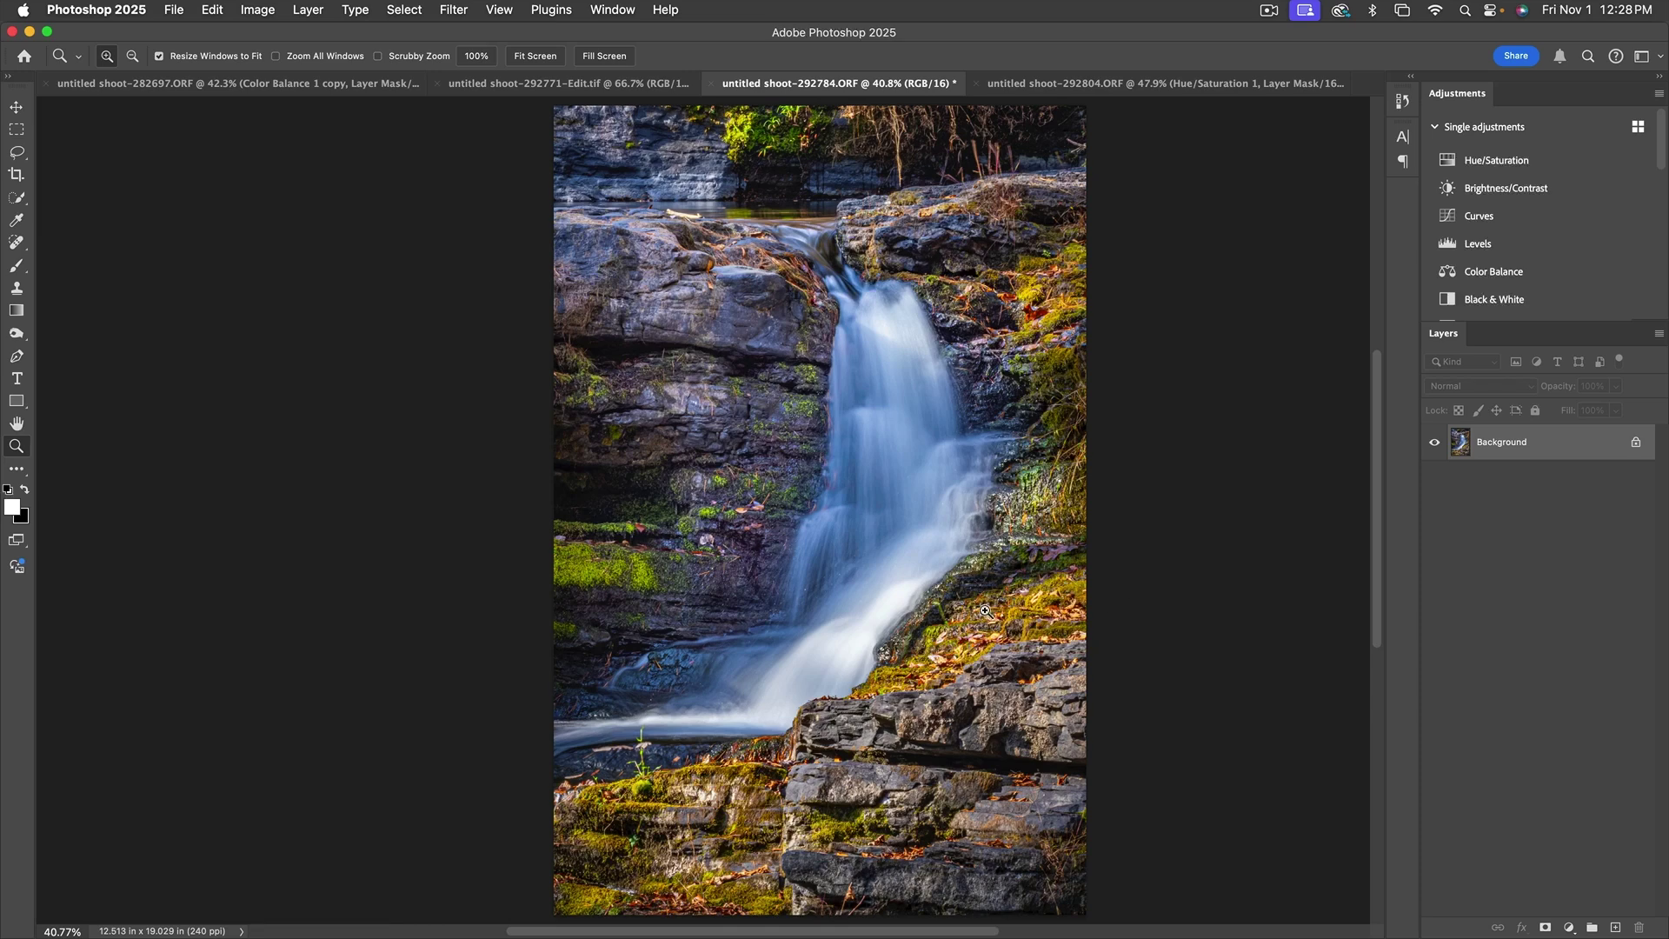
left_click(1569, 928)
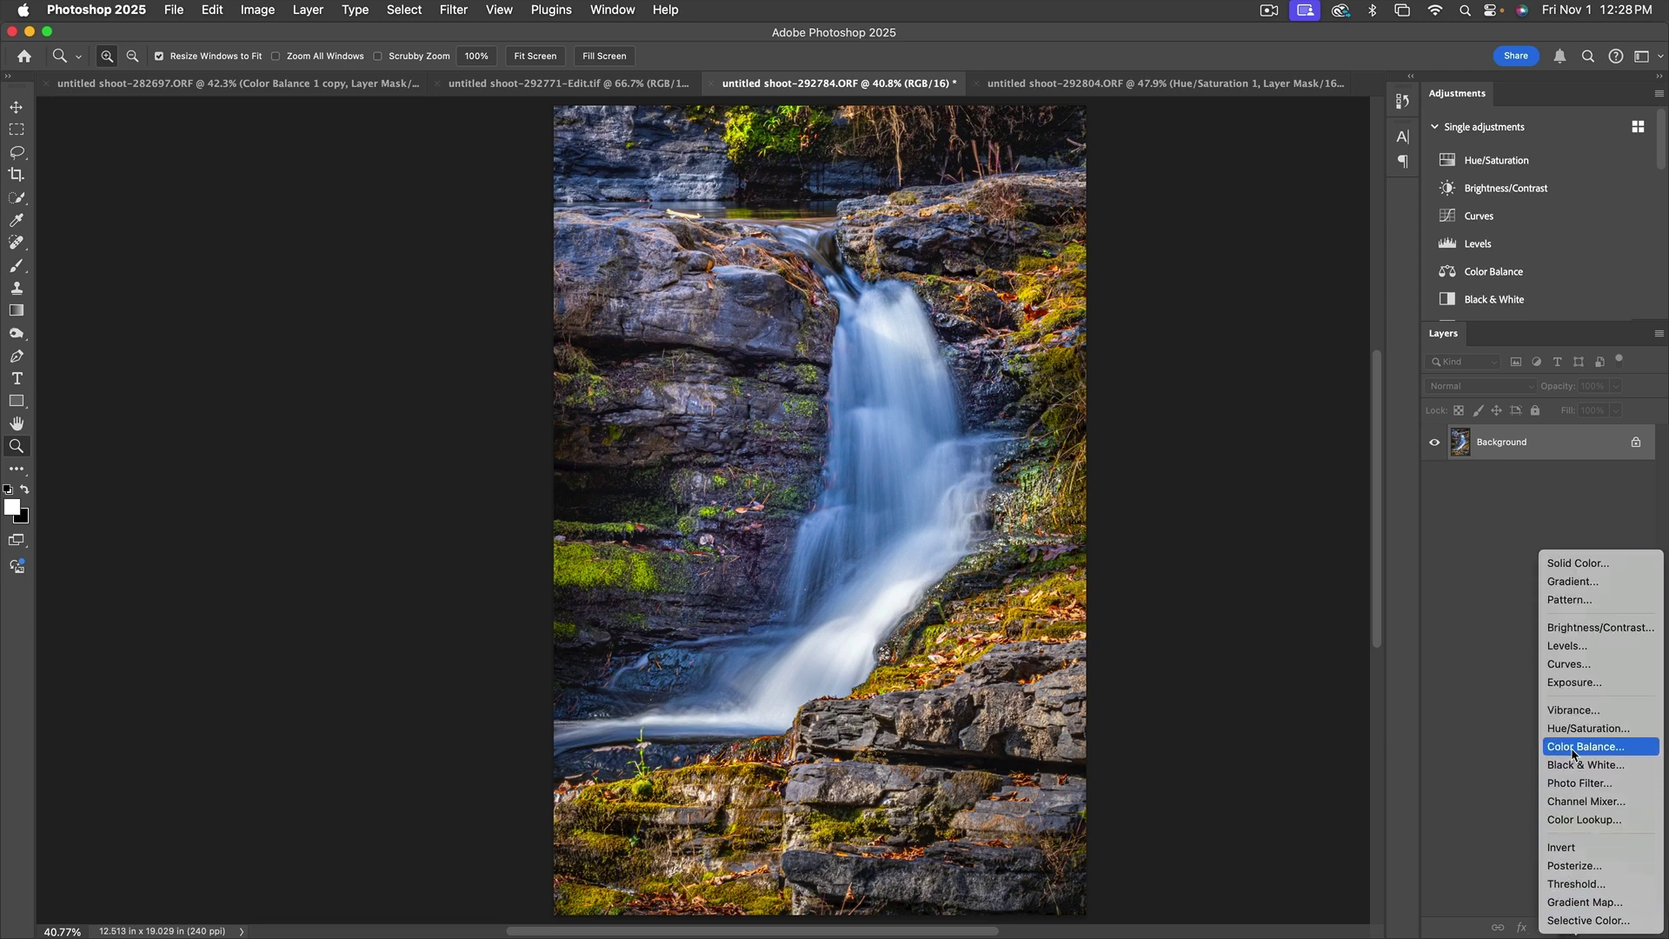
left_click(1578, 746)
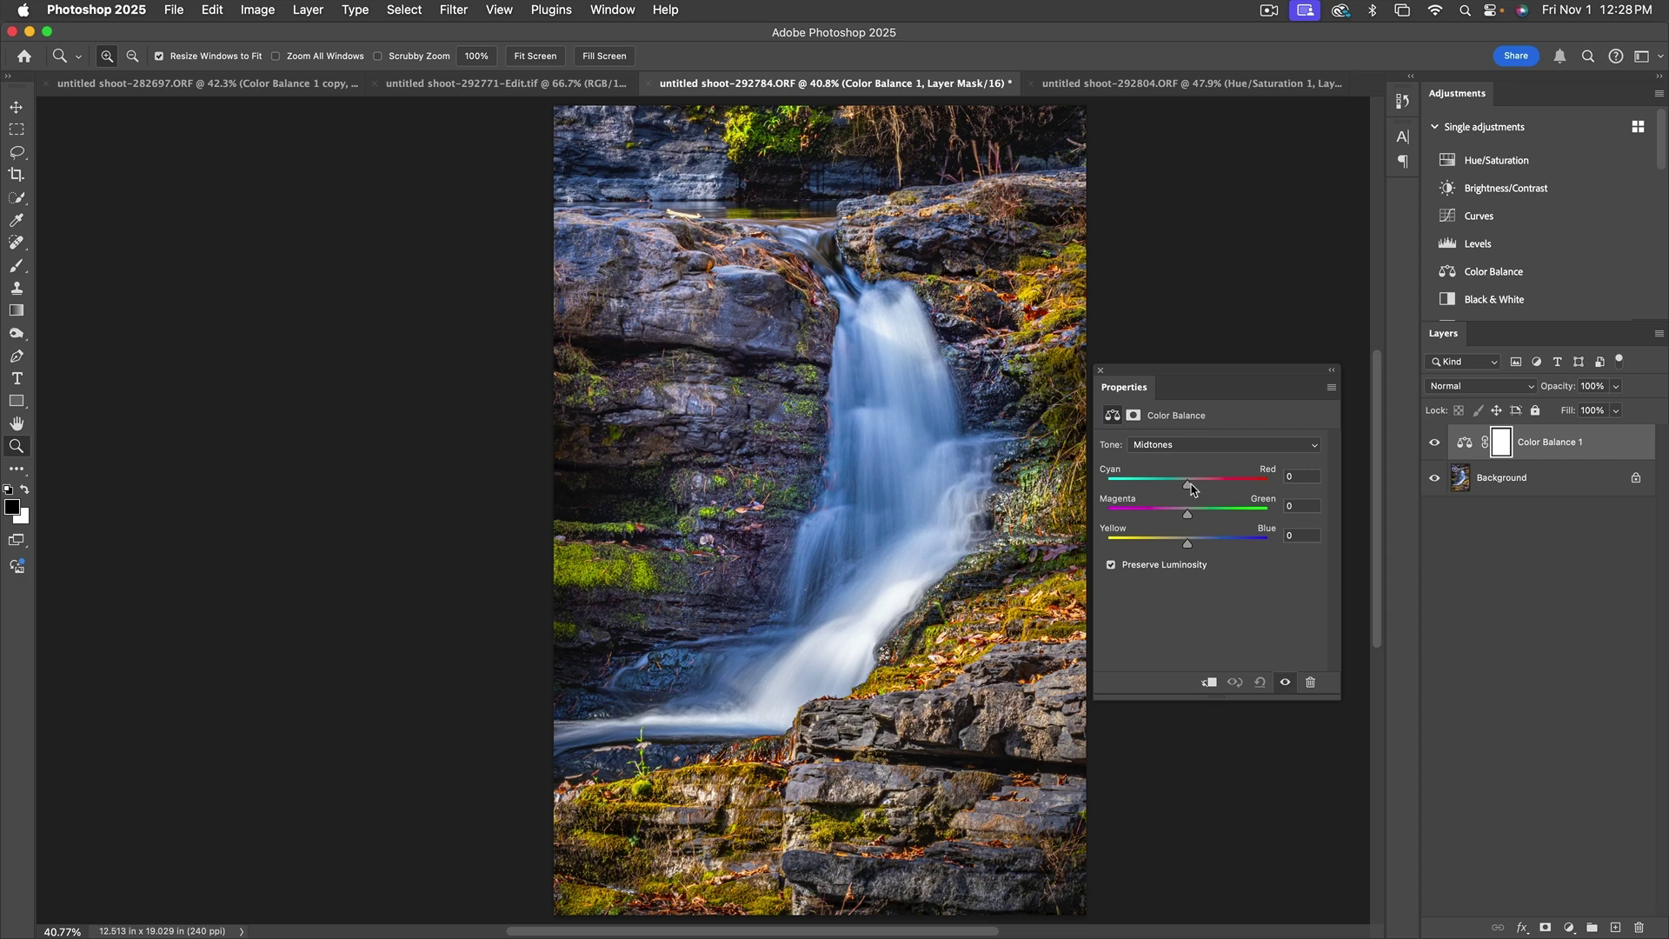
Set the Color Balance midtones to -10 Cyan/Red, -10 Magenta/Green and +9 Yellow/Blue.
mouse_move(1193, 487)
left_mouse_down()
mouse_move(1231, 489)
mouse_move(1135, 489)
mouse_move(1231, 489)
mouse_move(1180, 490)
left_mouse_up()
mouse_move(1188, 514)
left_mouse_down()
mouse_move(1225, 518)
mouse_move(1156, 516)
mouse_move(1234, 516)
mouse_move(1177, 517)
mouse_move(1235, 543)
mouse_move(1133, 543)
mouse_move(1269, 544)
mouse_move(1141, 539)
mouse_move(1194, 541)
left_mouse_up()
Set the Color Balance highlights to -6 Cyan/Red, -9 Magenta/Green and -8 Yellow/Blue.
left_click(1204, 445)
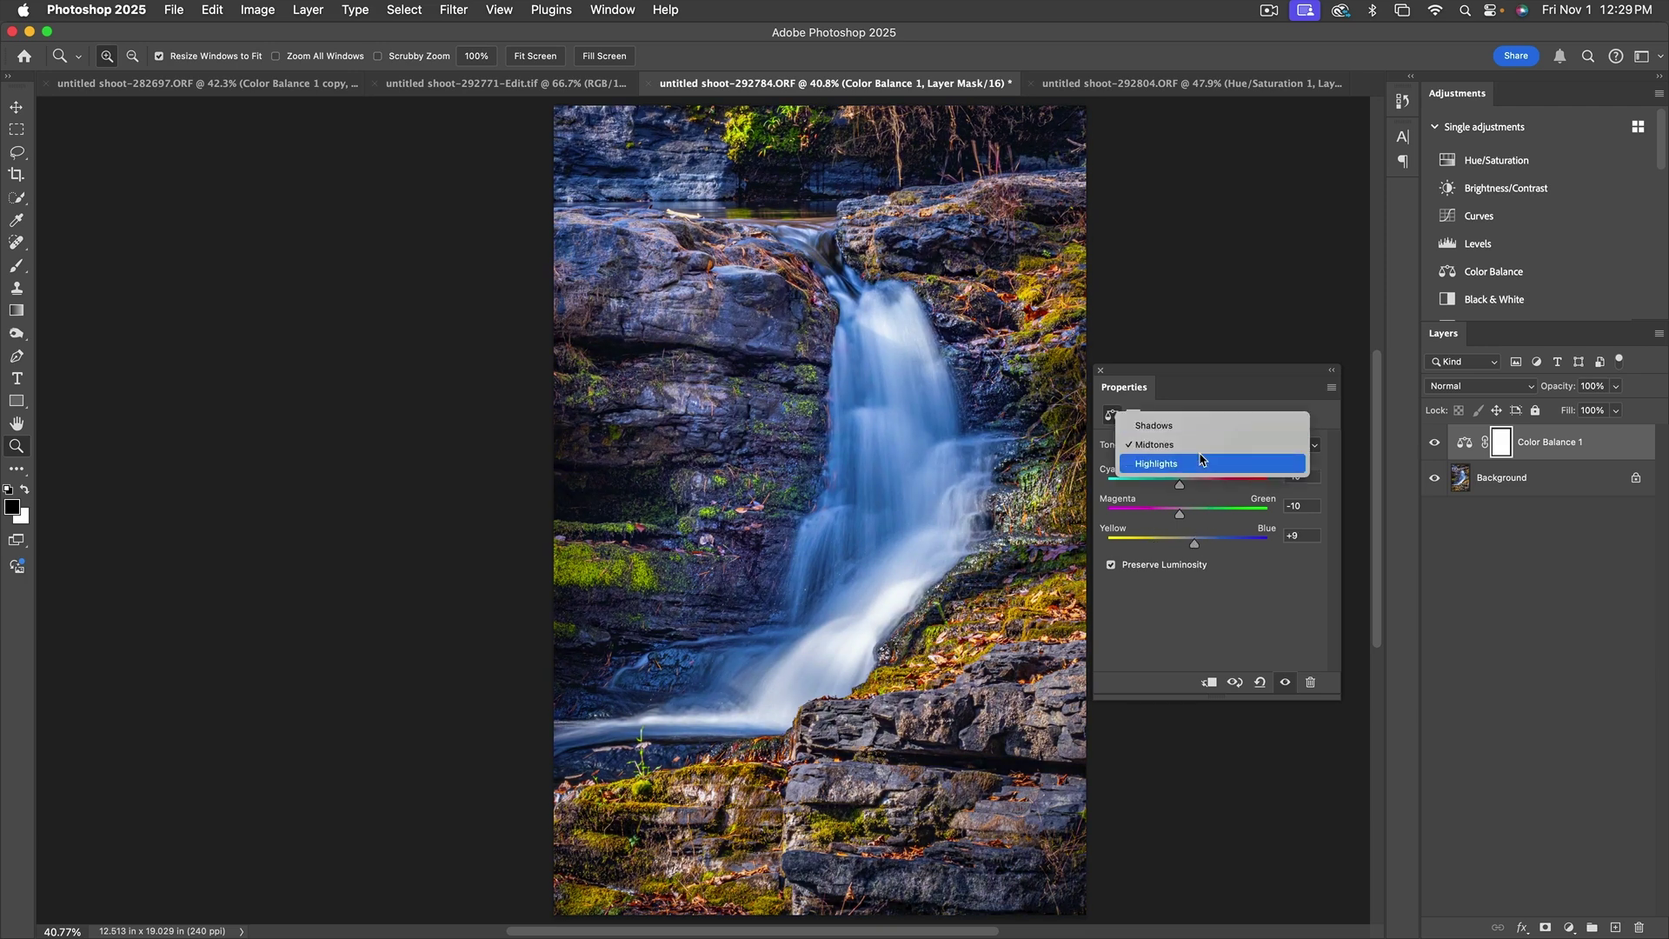
left_click(1200, 461)
mouse_move(1187, 484)
left_mouse_down()
mouse_move(1215, 492)
mouse_move(1184, 492)
left_mouse_up()
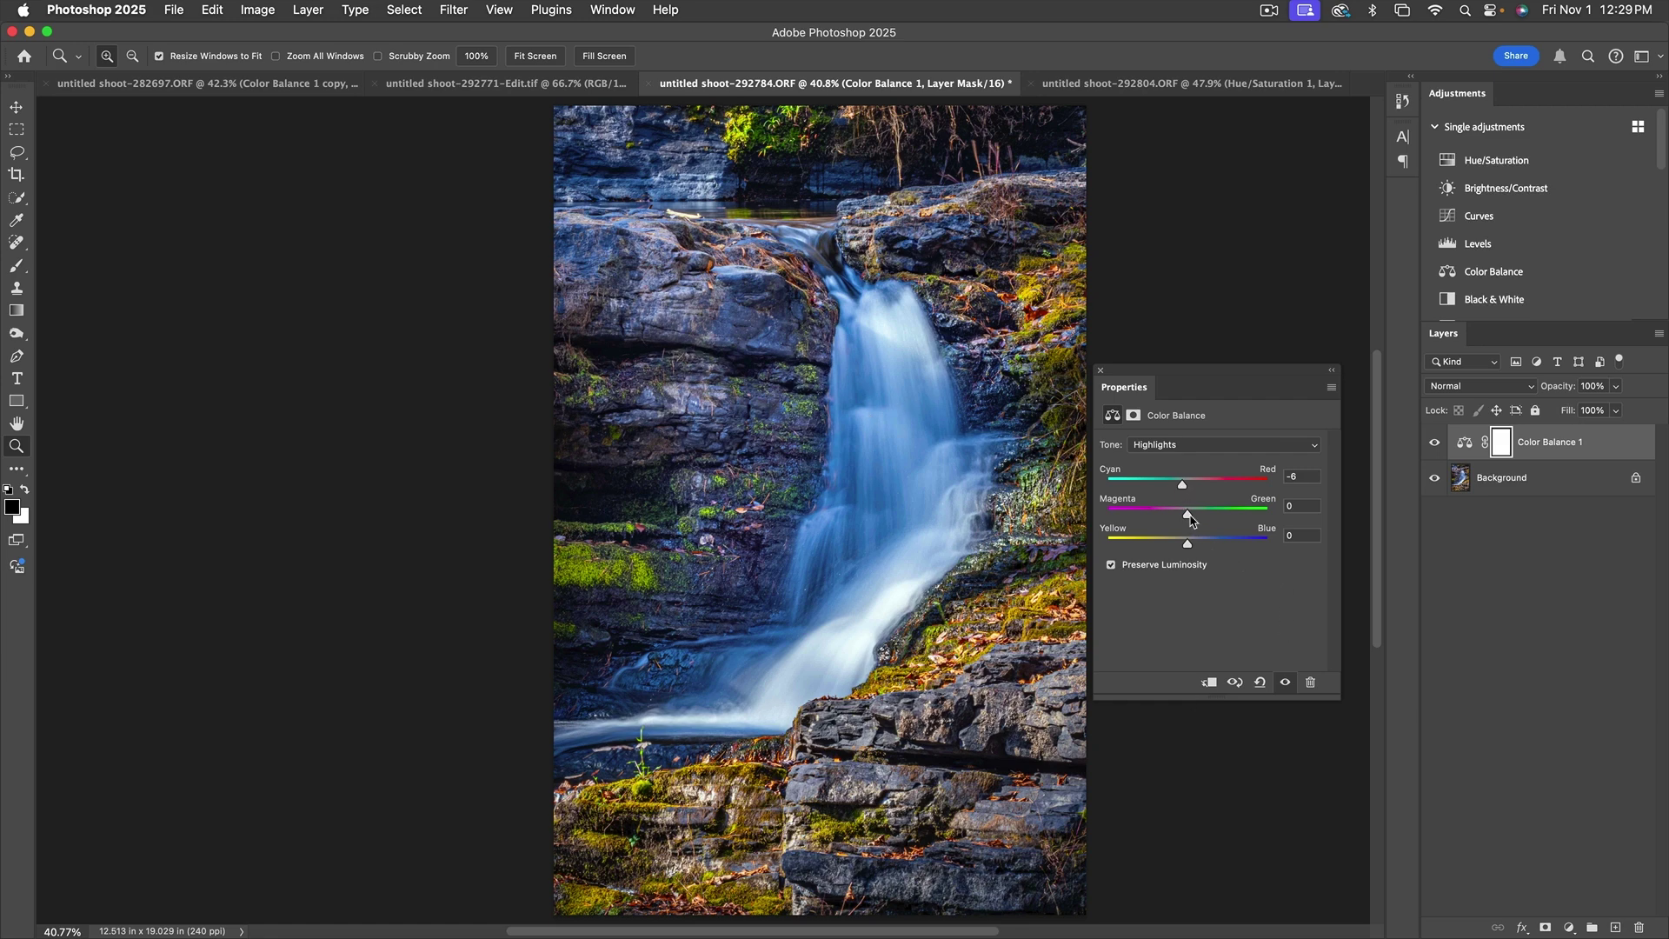
left_click_drag(1188, 514, 1182, 547)
left_click_drag(1182, 548, 1184, 548)
Set the Color Balance shadows to -8 Cyan/Red and -9 Magenta/Green, and fine-tune Yellow/Blue.
left_click(1190, 452)
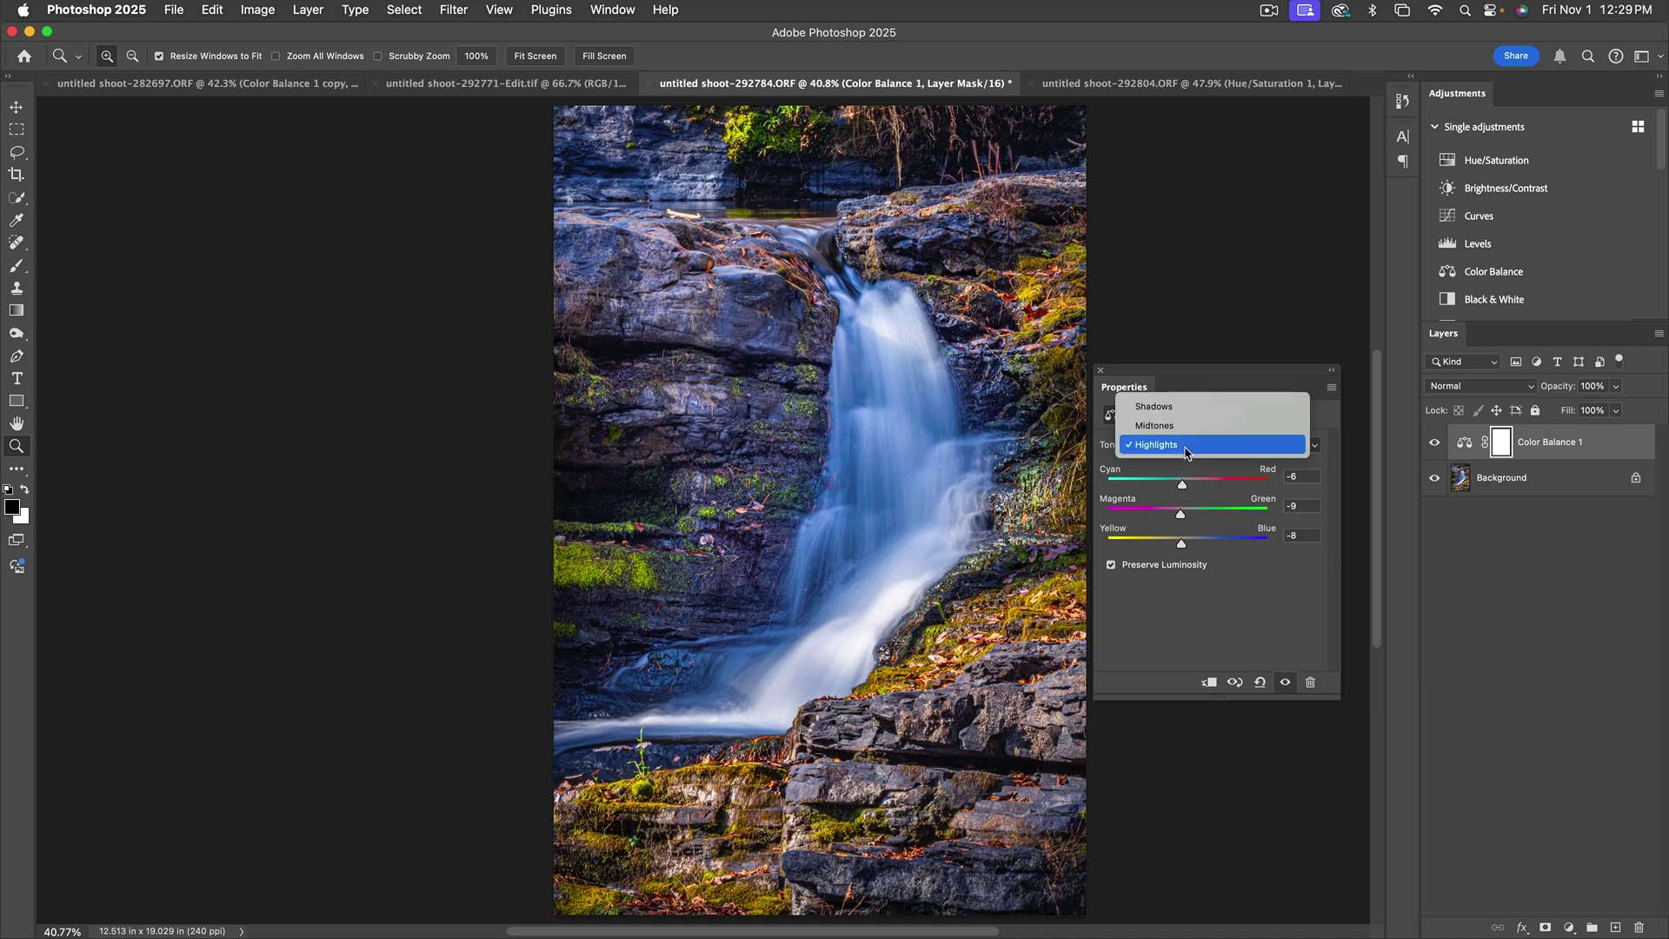
left_click(1186, 409)
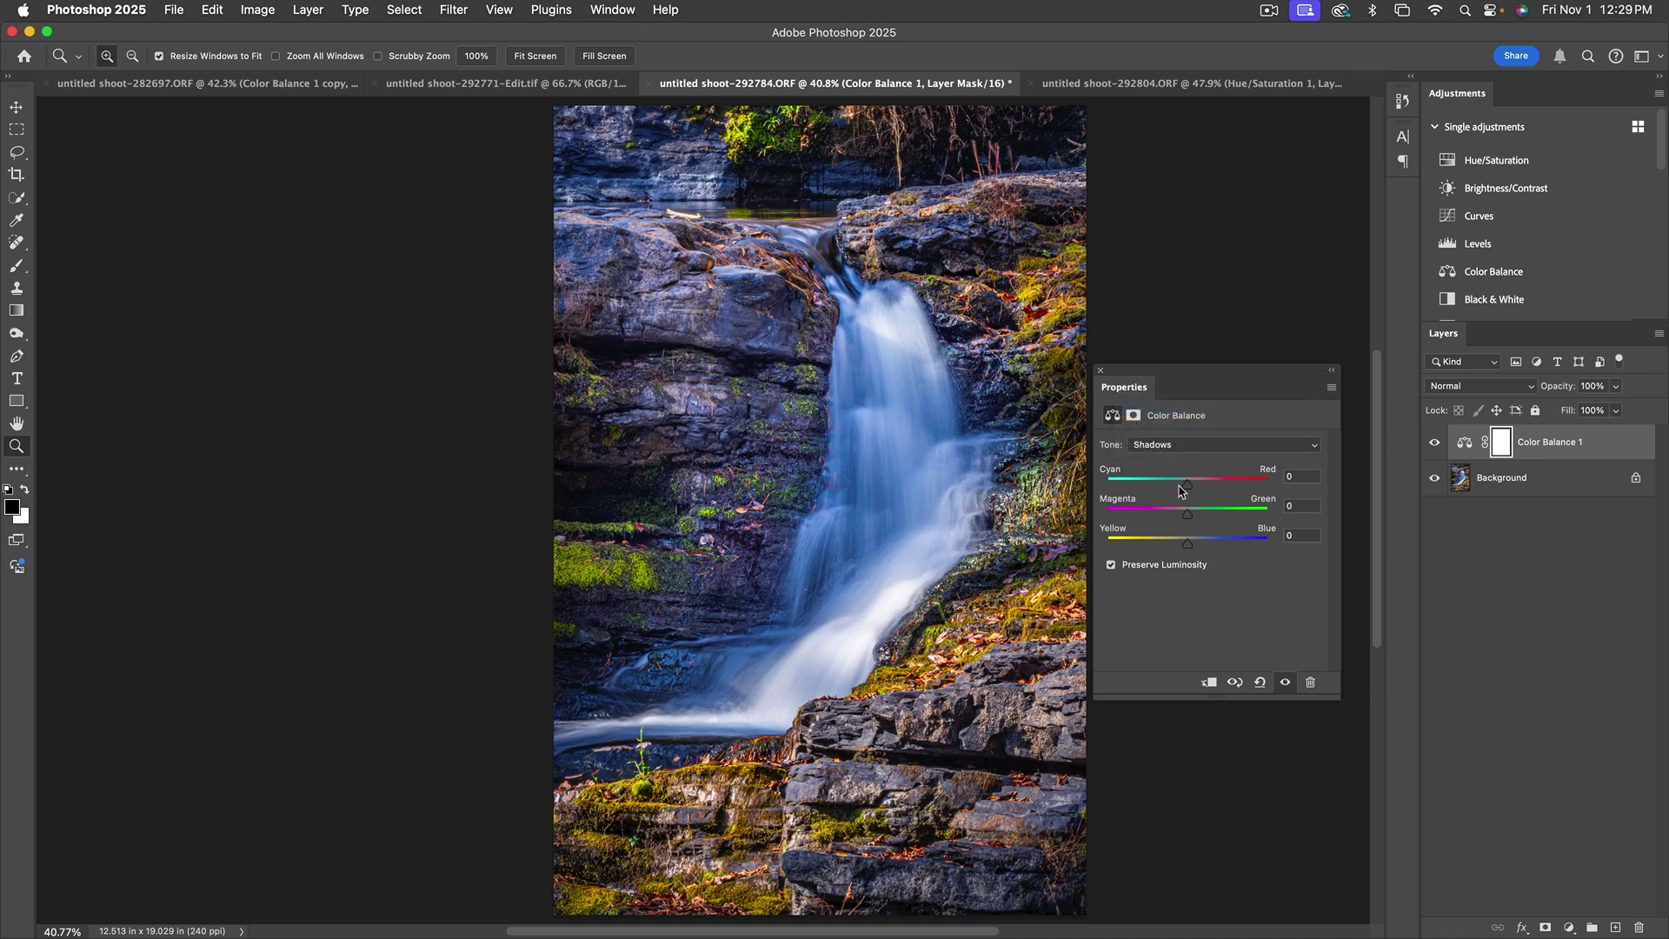
mouse_move(1186, 491)
left_mouse_down()
mouse_move(1210, 492)
mouse_move(1183, 493)
left_mouse_up()
mouse_move(1187, 514)
left_mouse_down()
mouse_move(1214, 518)
mouse_move(1180, 518)
left_mouse_up()
left_click_drag(1205, 518, 1182, 517)
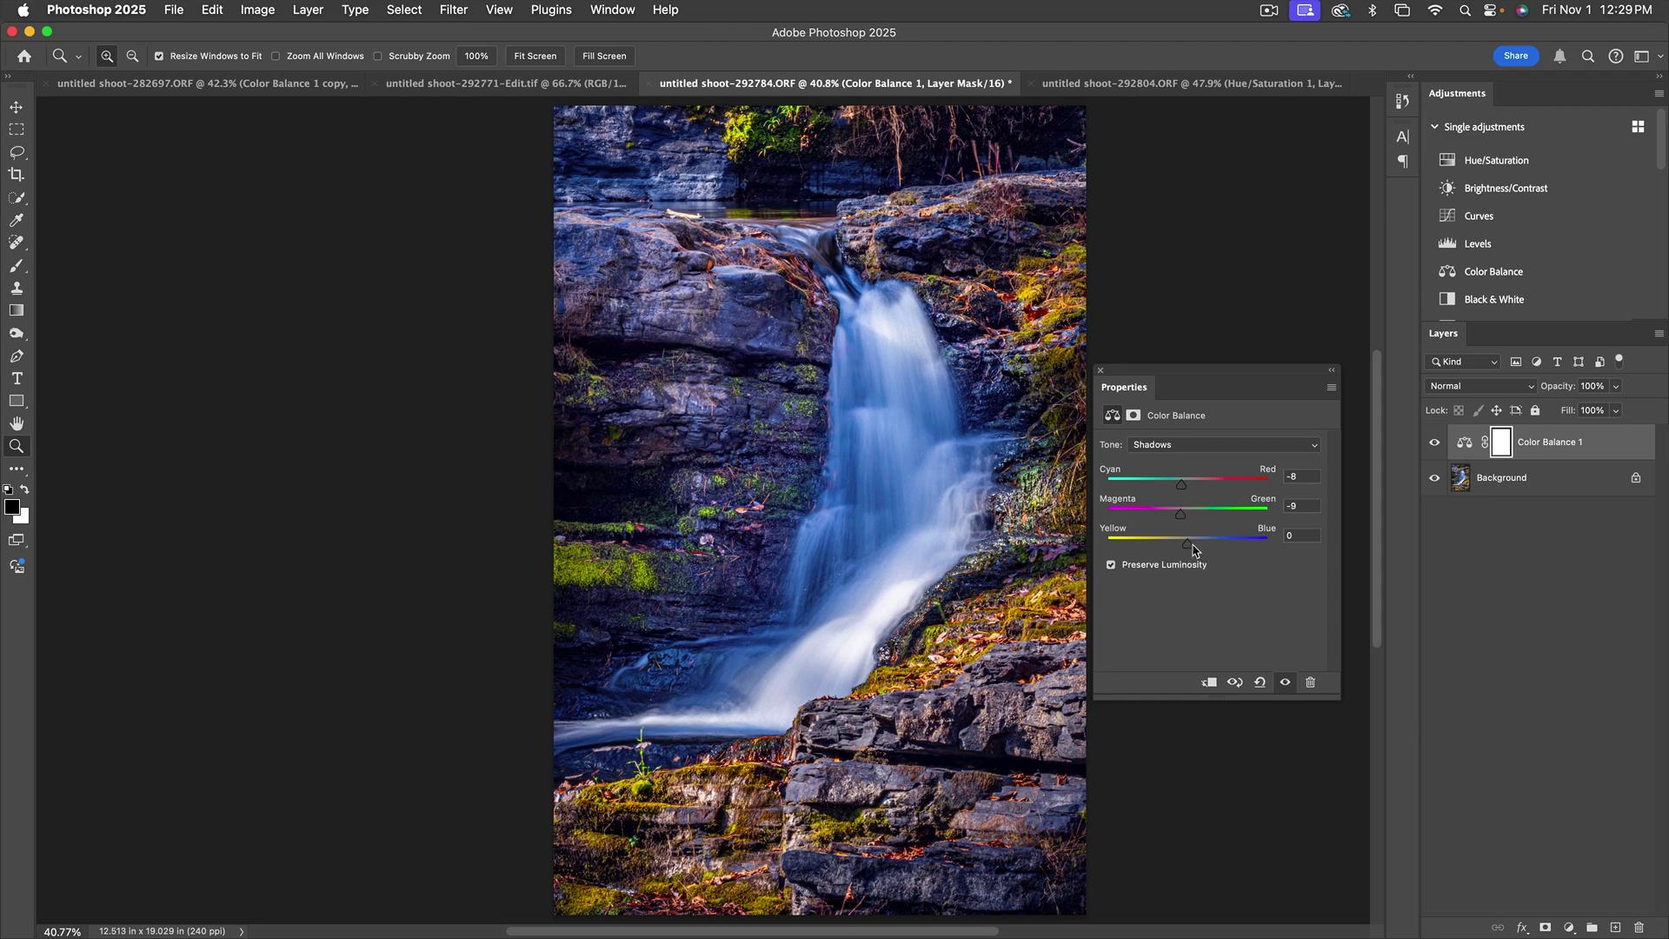
mouse_move(1193, 549)
left_mouse_down()
mouse_move(1160, 548)
mouse_move(1190, 548)
left_mouse_up()
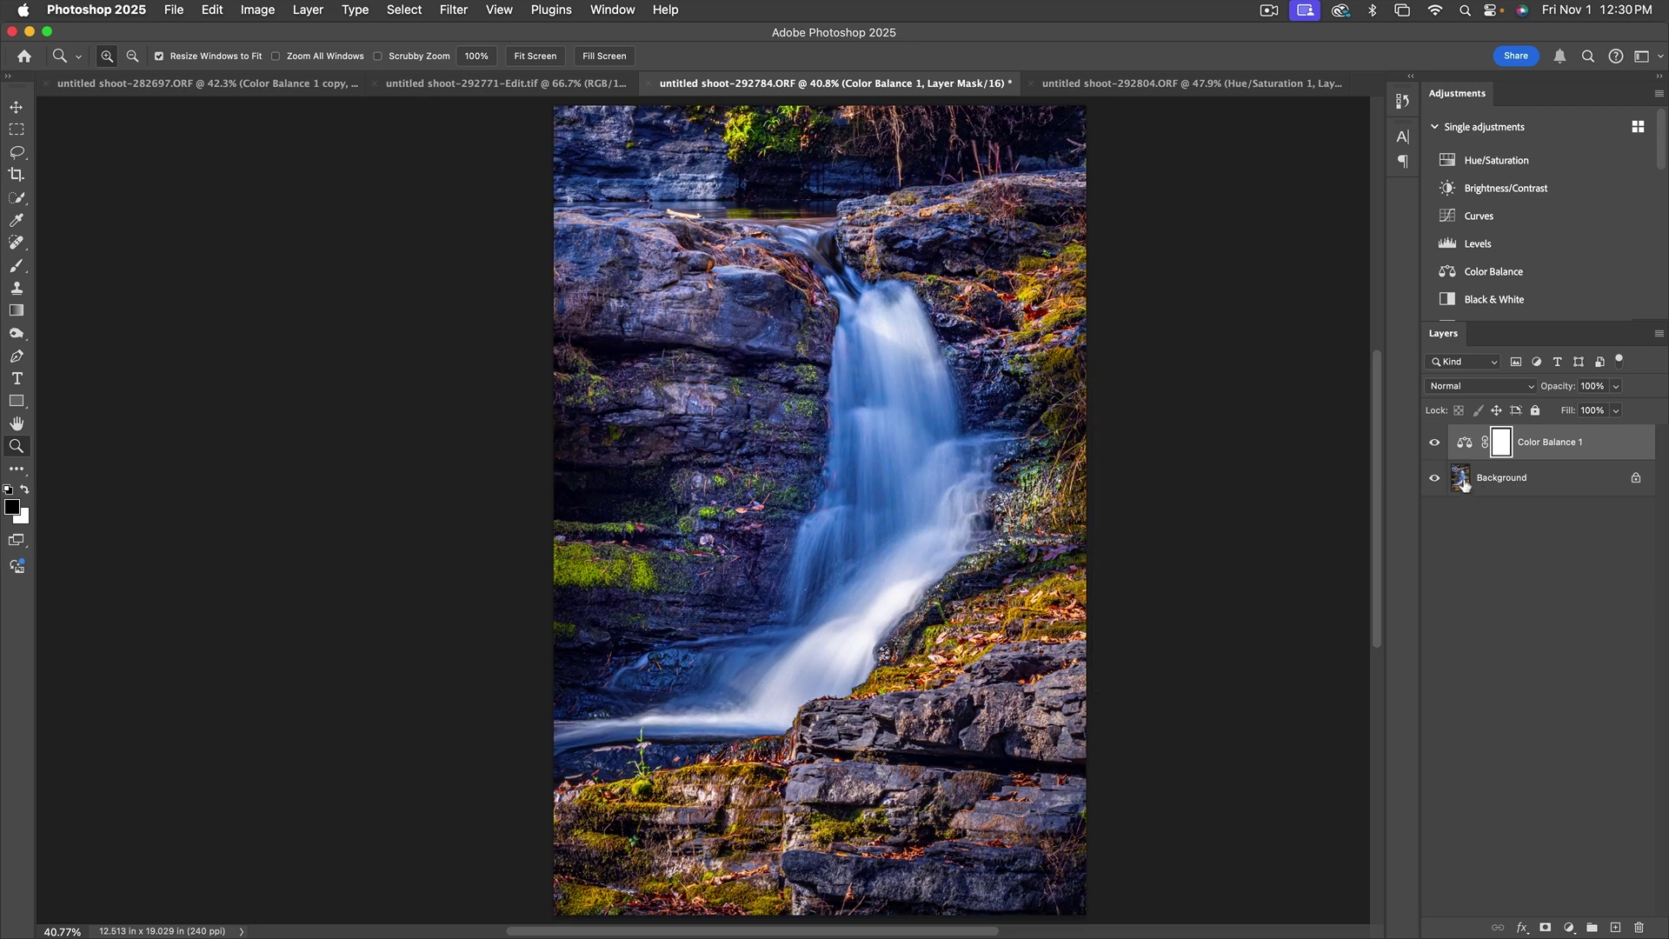
Compare the photo with and without the Color Balance layer by hiding and reshowing it.
left_click(1435, 443)
left_click(1435, 443)
left_click(1435, 444)
left_click(1435, 444)
left_click(1436, 444)
left_click(1435, 443)
Add a Levels adjustment layer with midtones at 1.16 and output black at 8, and check its effect on and off.
left_click(1570, 927)
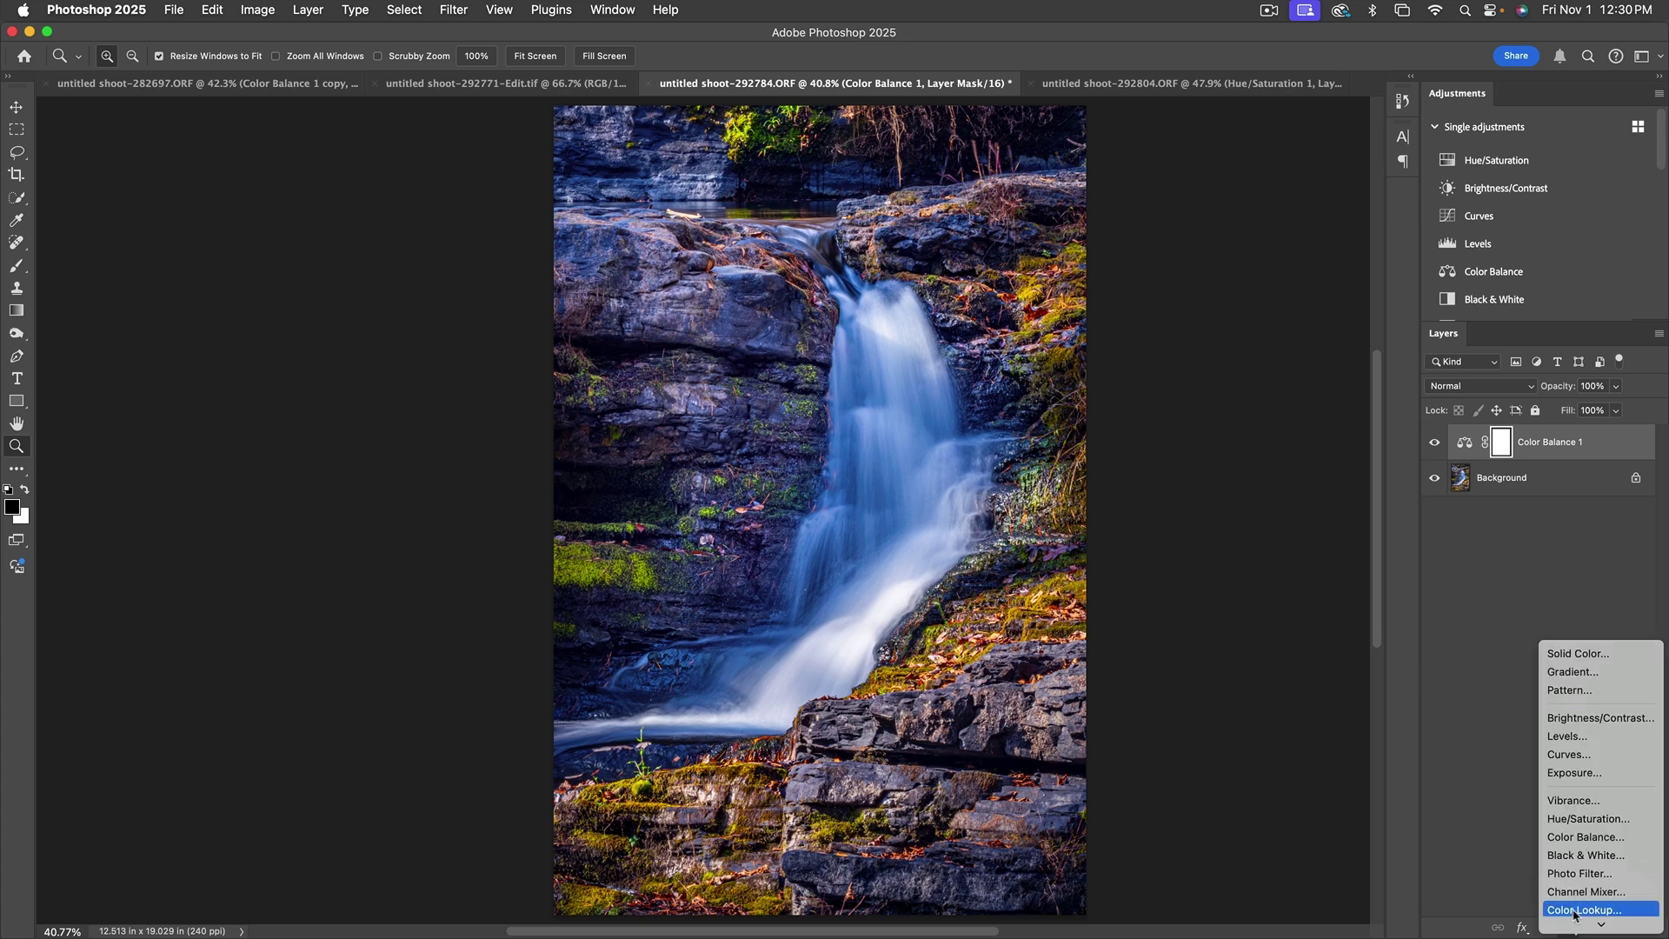
left_click(1580, 740)
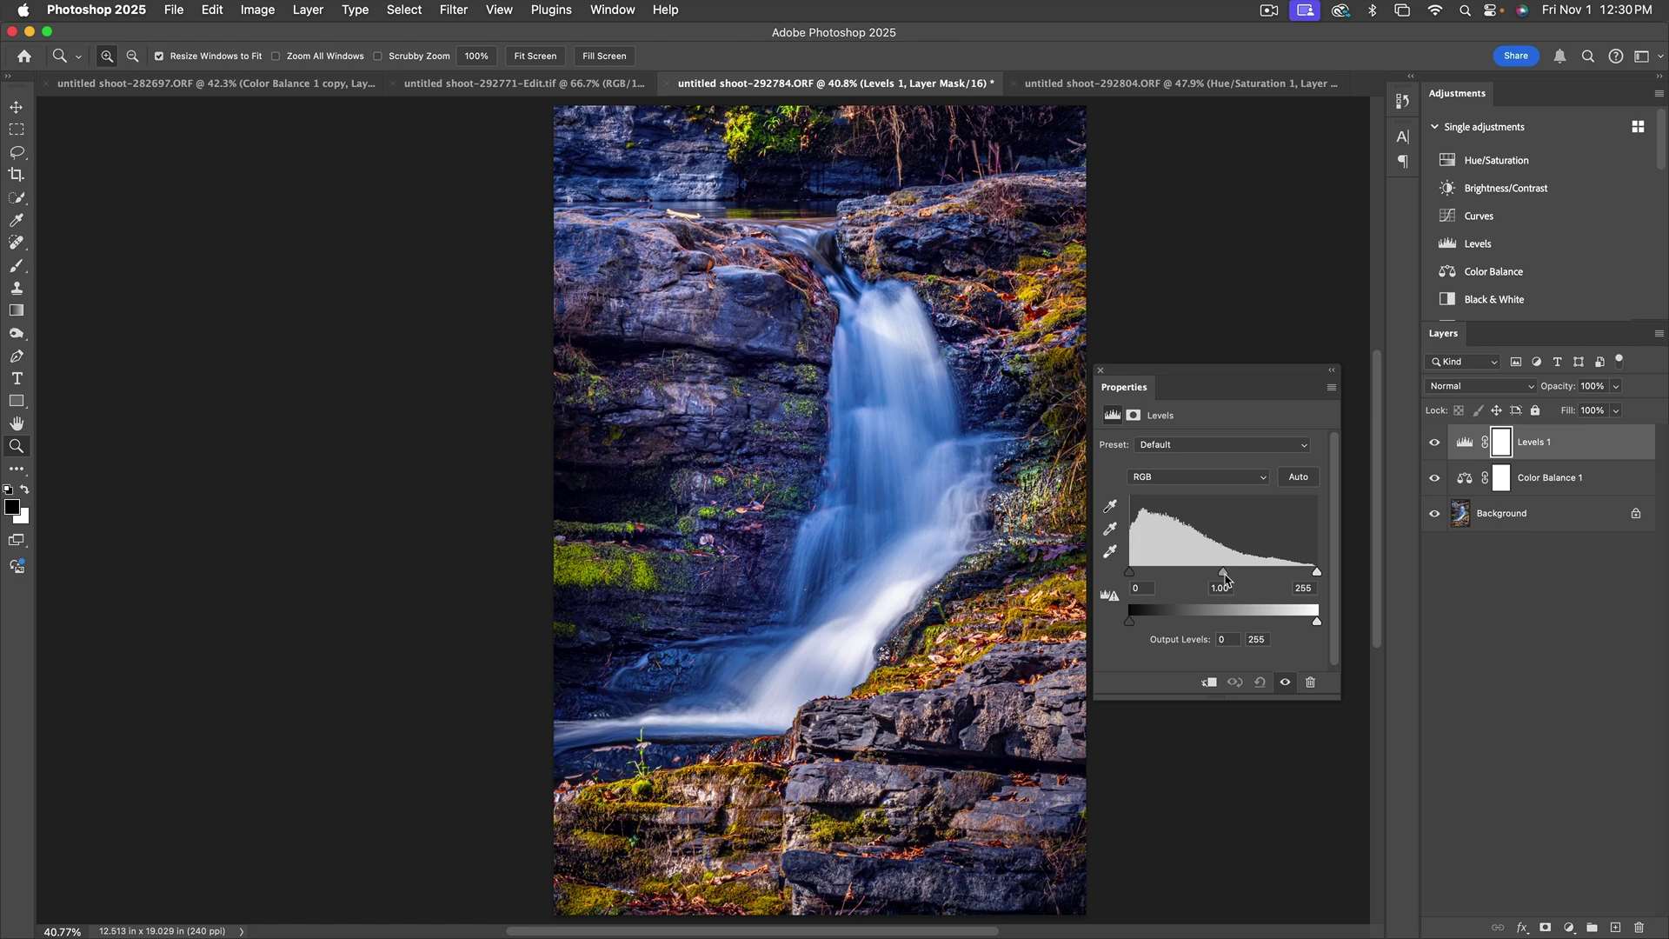
left_click_drag(1225, 579, 1216, 575)
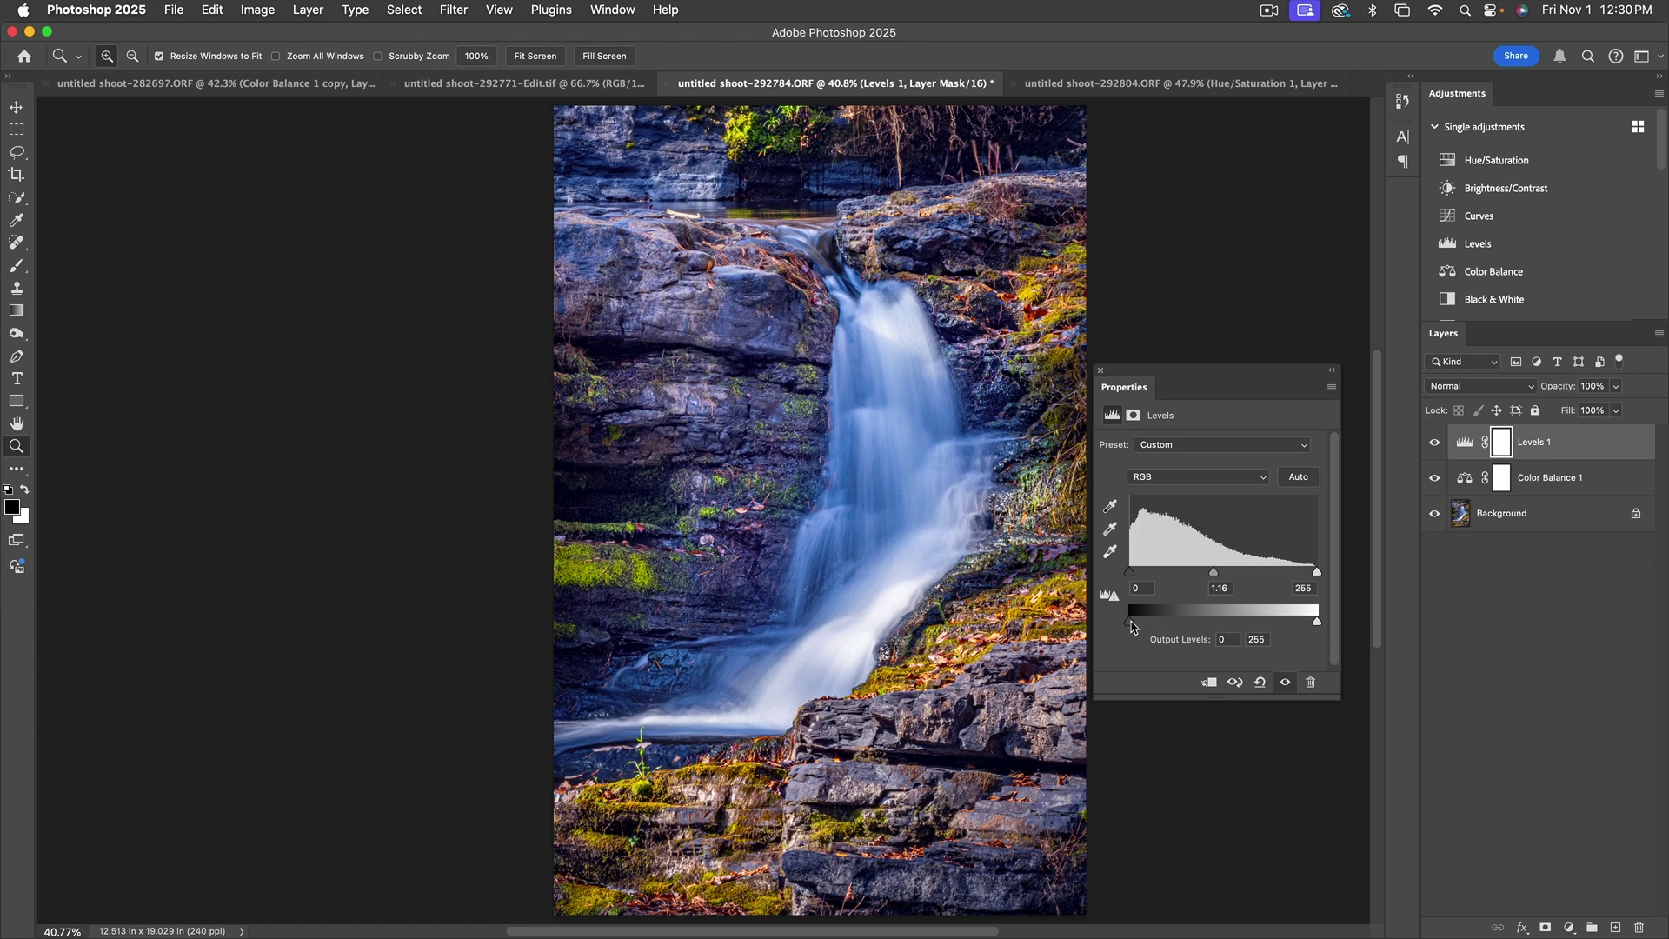
left_click_drag(1131, 622, 1136, 624)
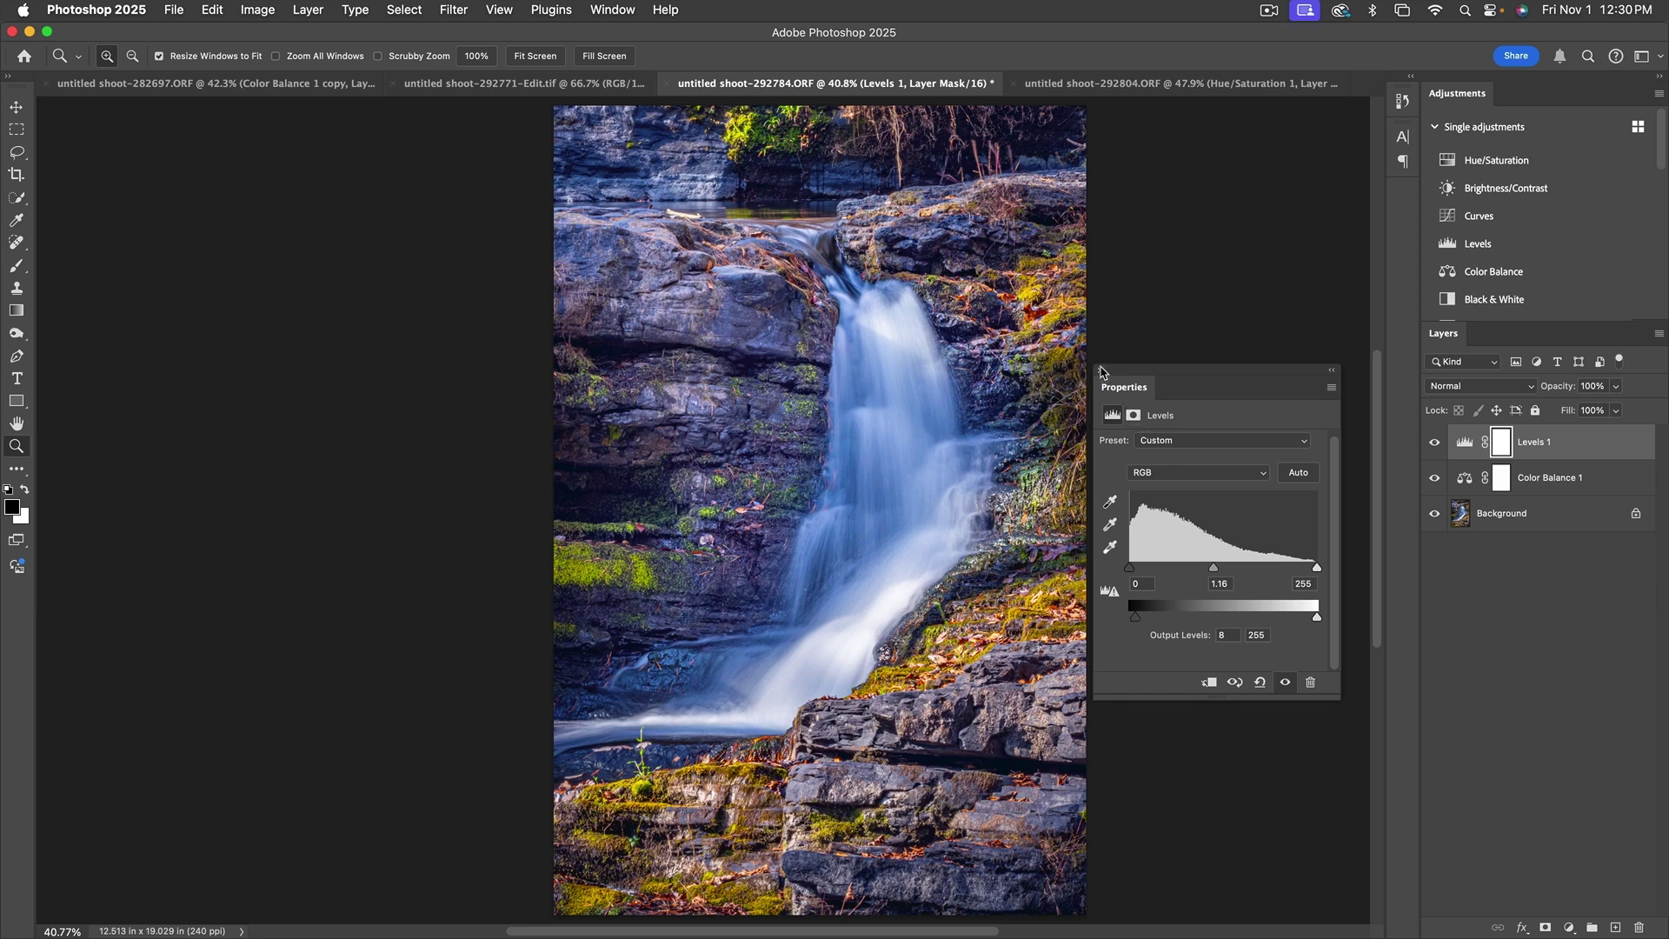
left_click(1100, 370)
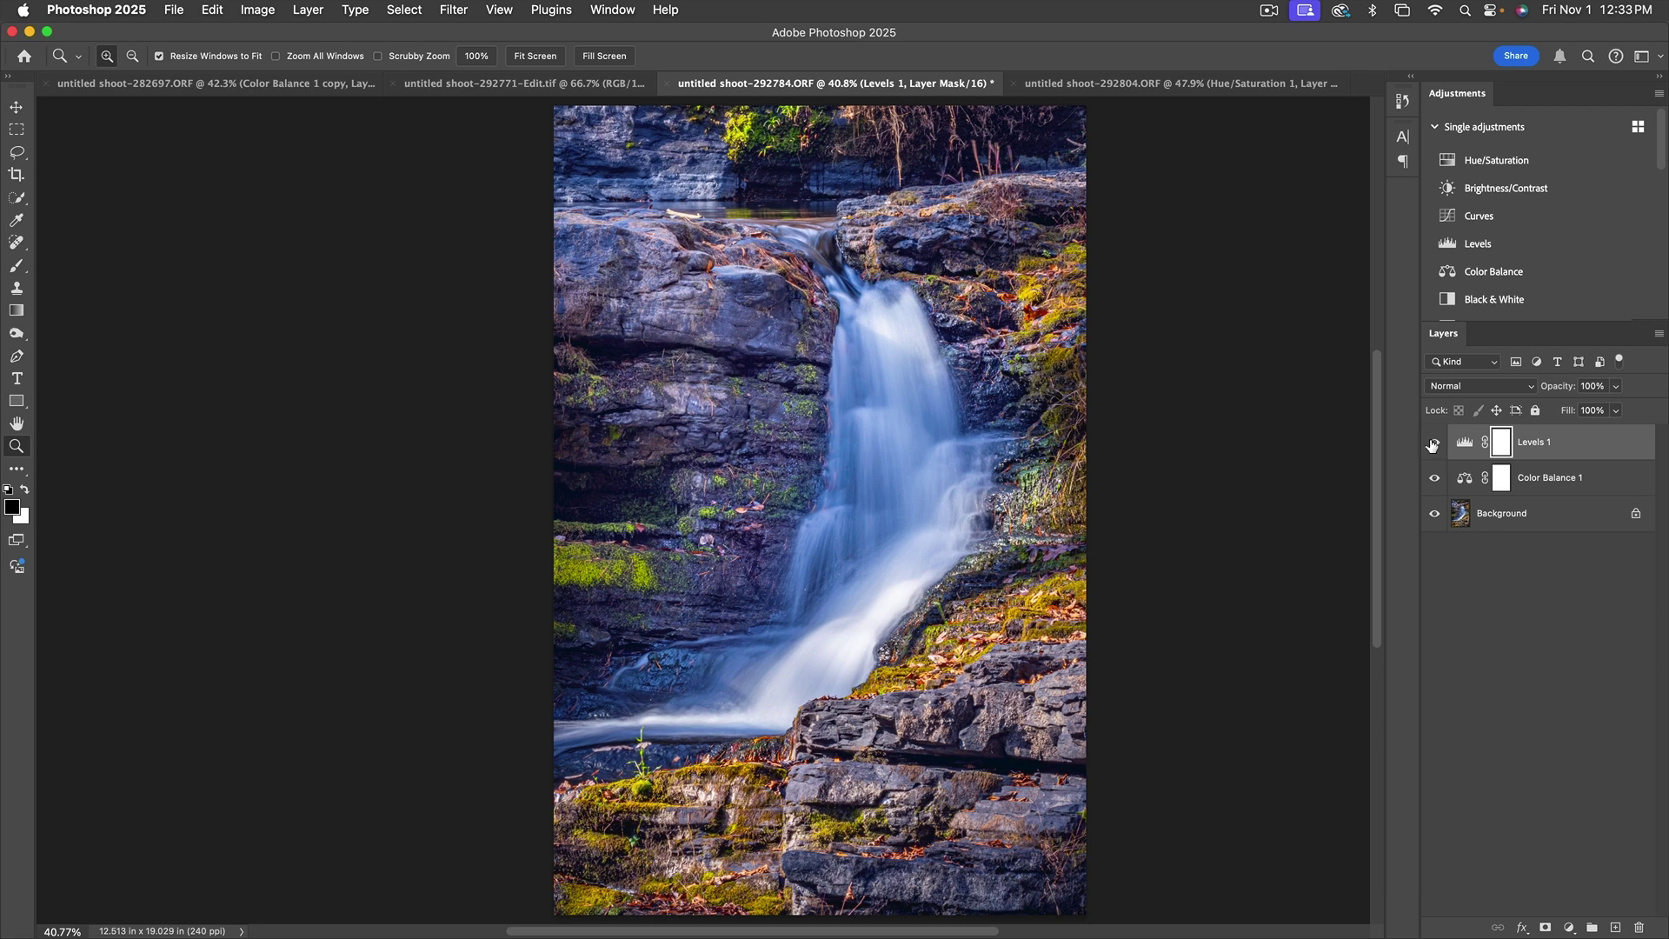
left_click(1435, 443)
mouse_move(1435, 444)
left_mouse_down()
mouse_move(1438, 484)
mouse_move(1436, 442)
left_mouse_up()
Add a Brightness/Contrast adjustment layer with brightness at -5 and contrast at 4.
left_click(1569, 929)
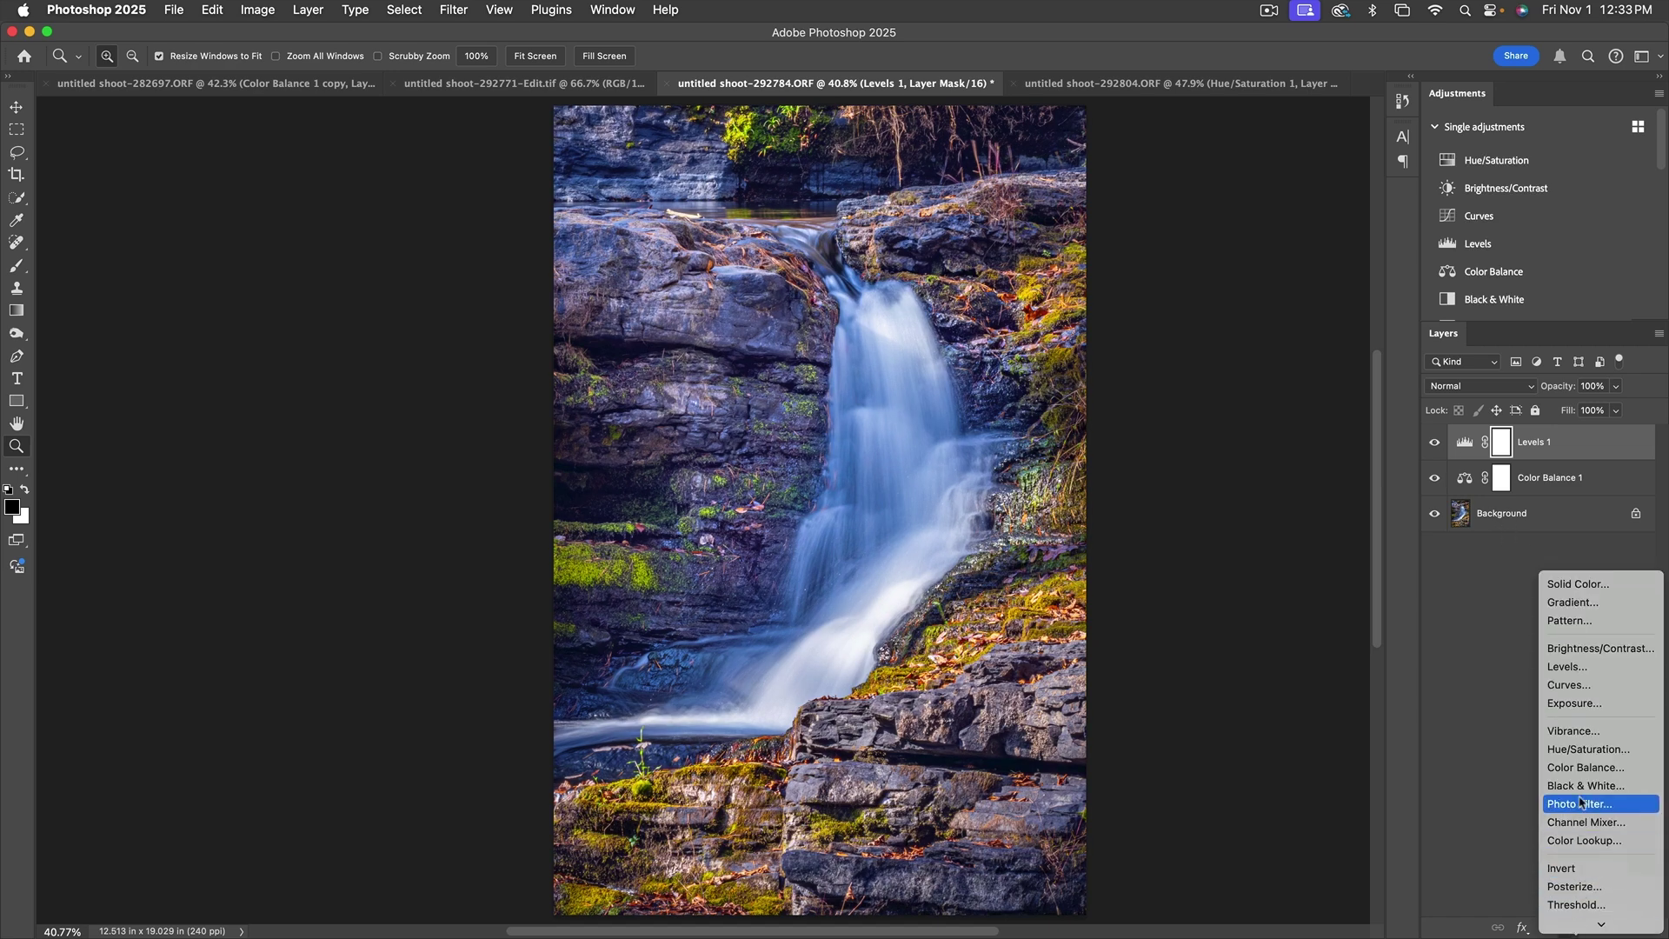
left_click(1591, 647)
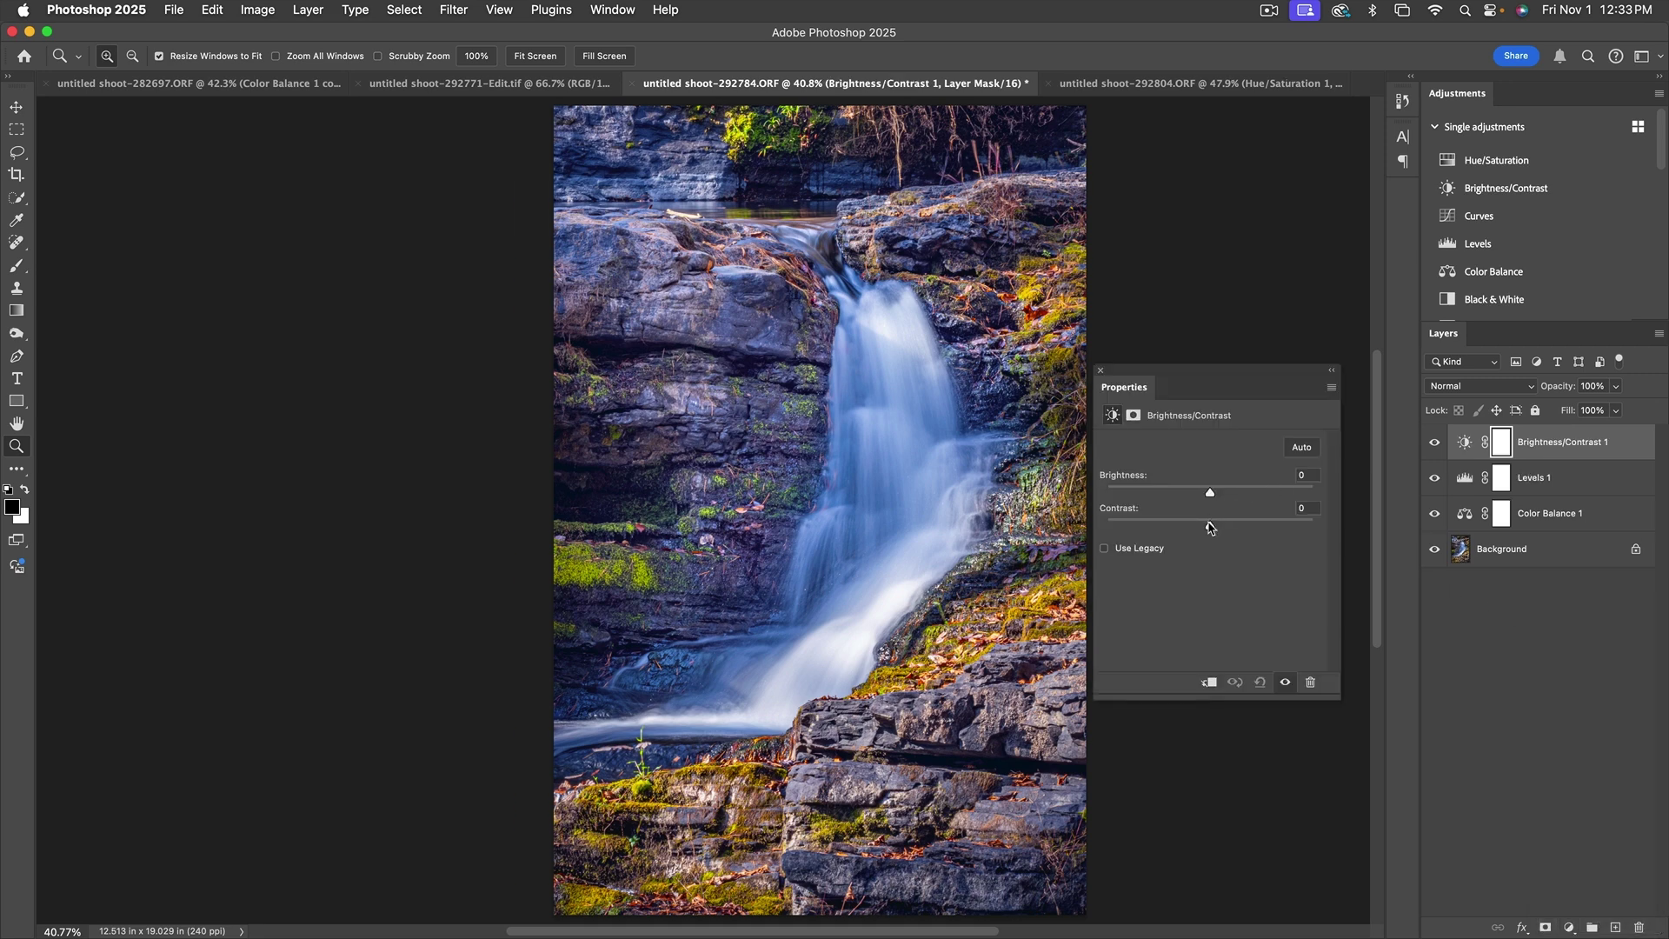
left_click_drag(1211, 527, 1206, 493)
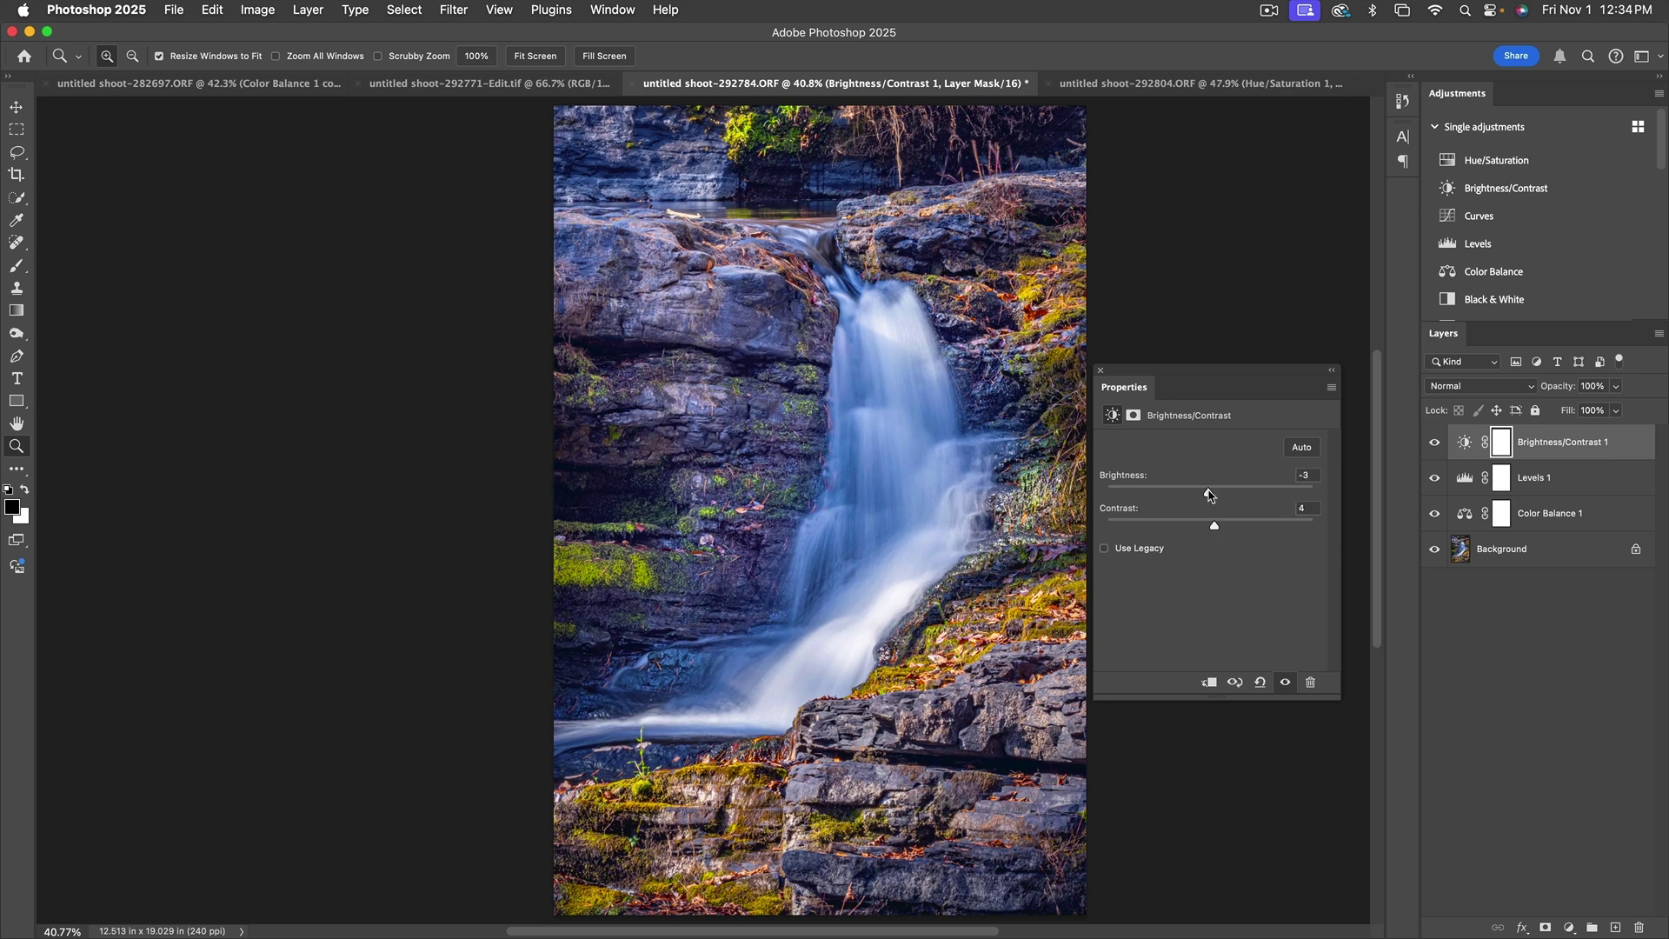
left_click(1100, 371)
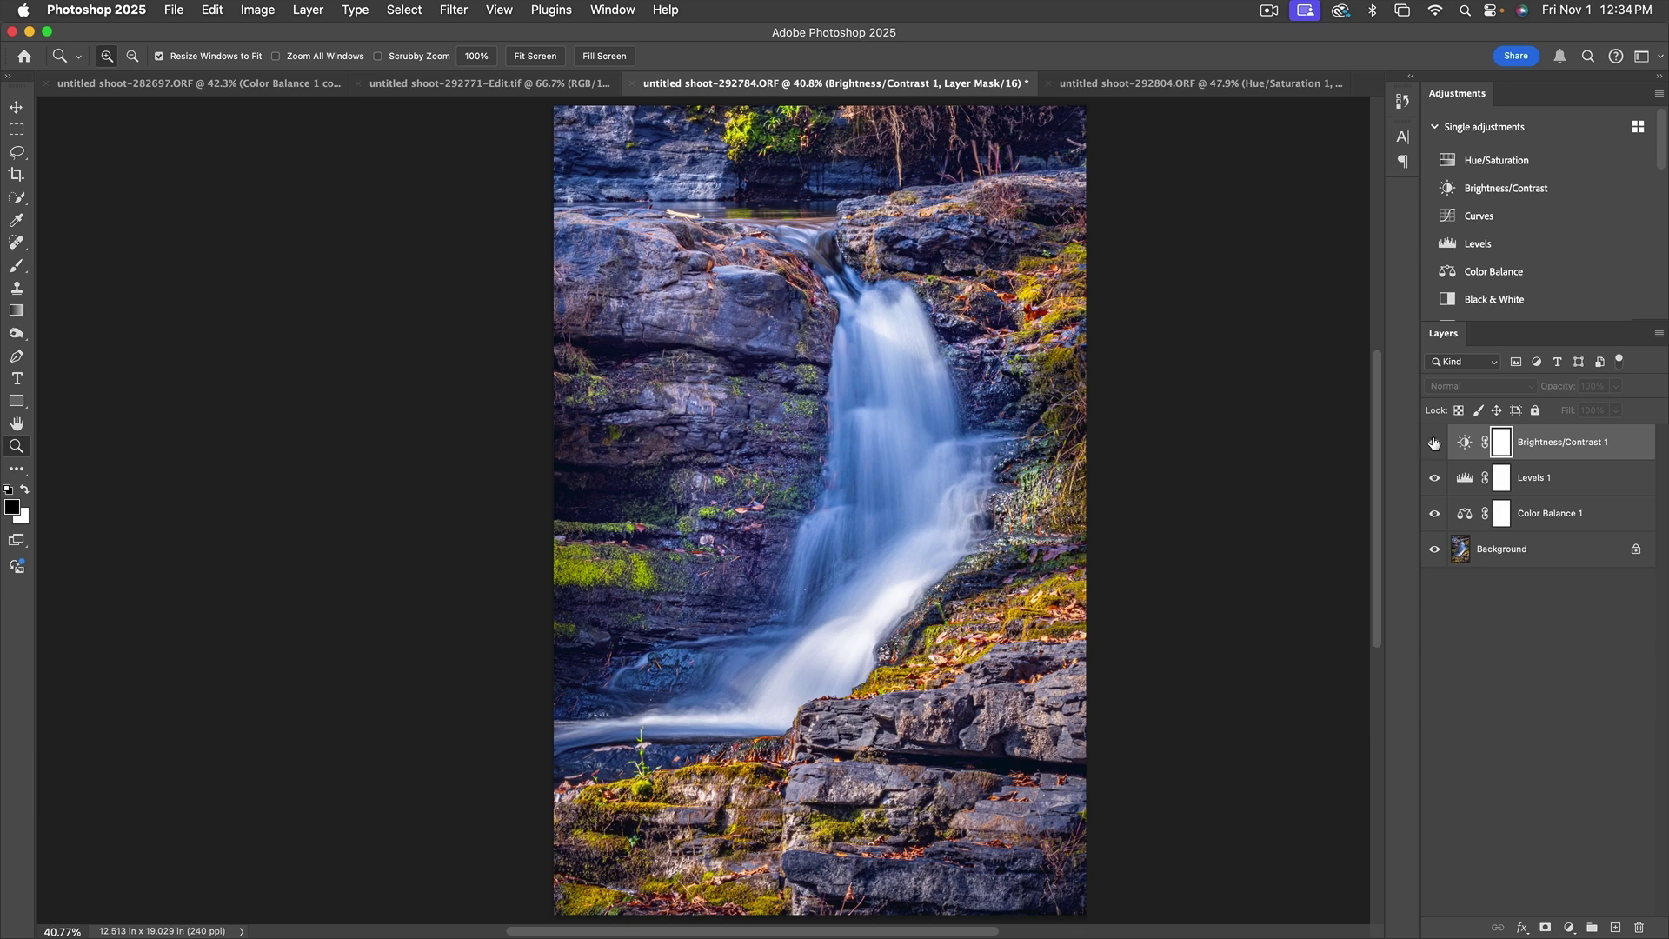
Check the photo without the Levels layer, restore it, and reduce its midtones to 1.10.
left_click(1436, 480)
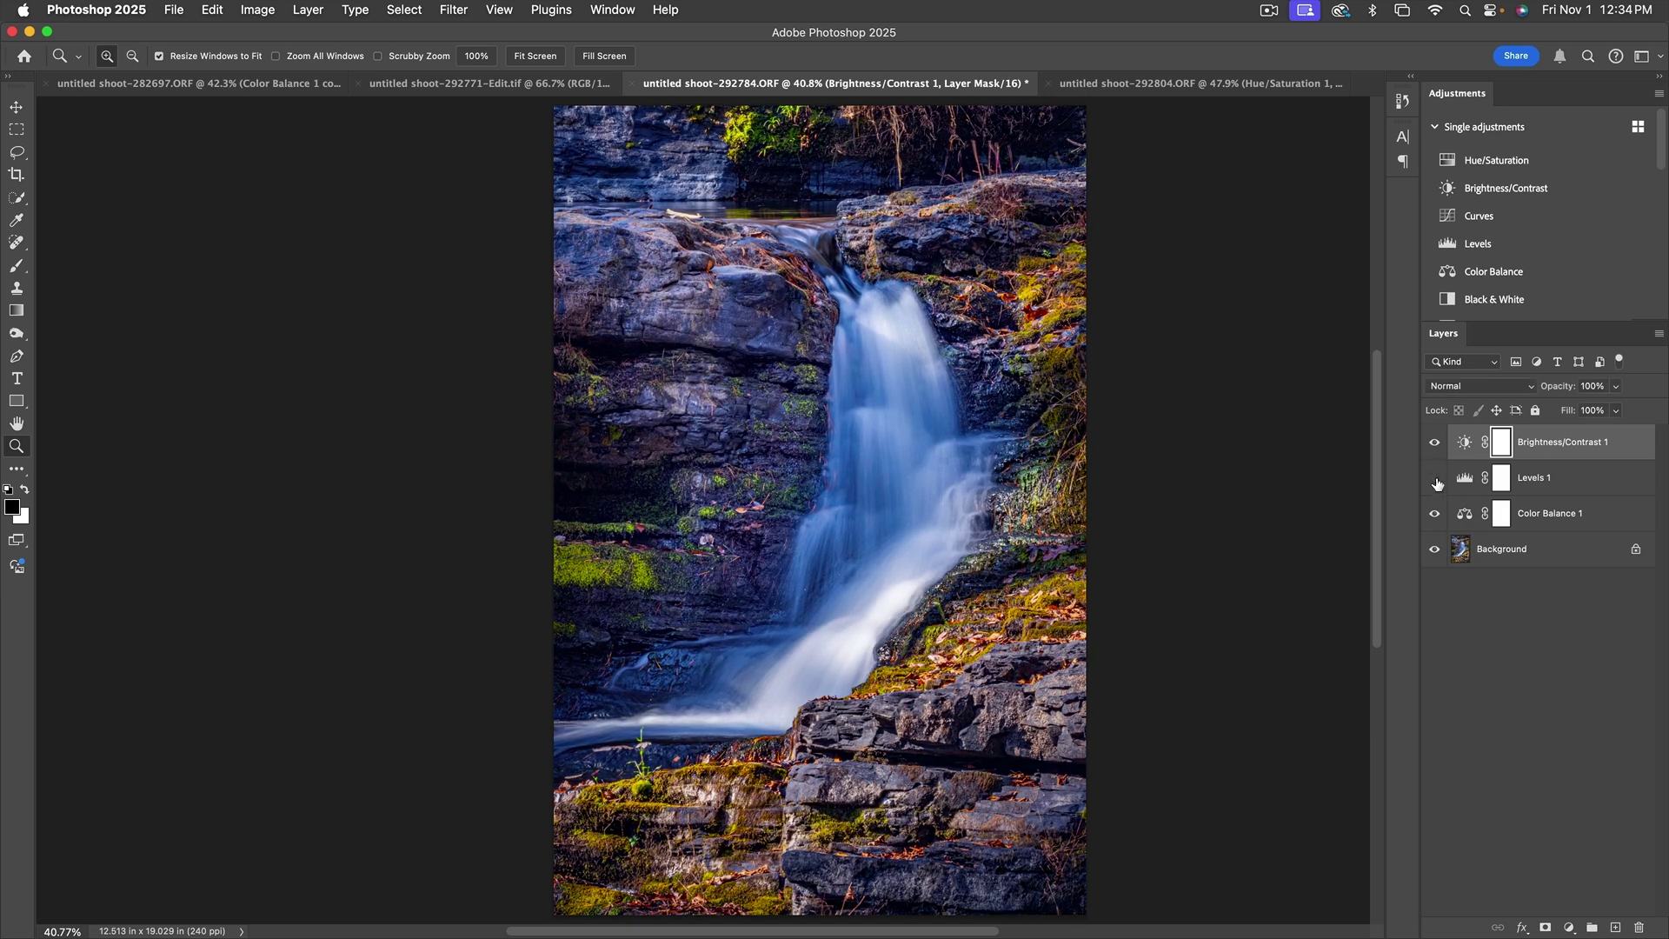
left_click(1436, 481)
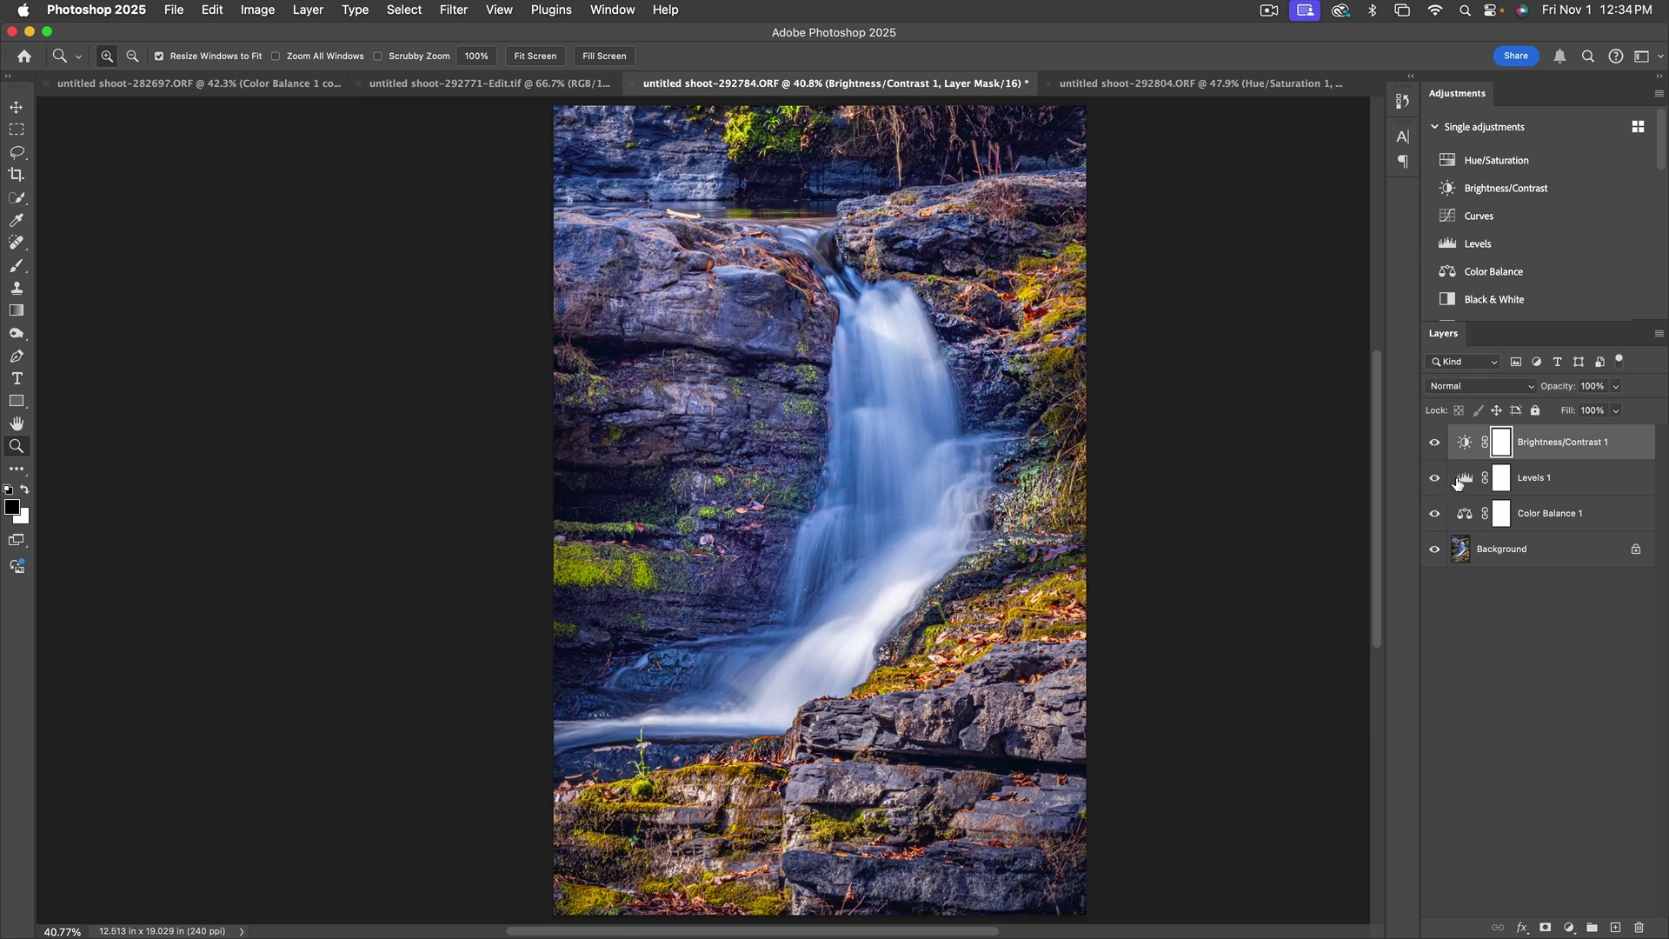
double_click(1462, 481)
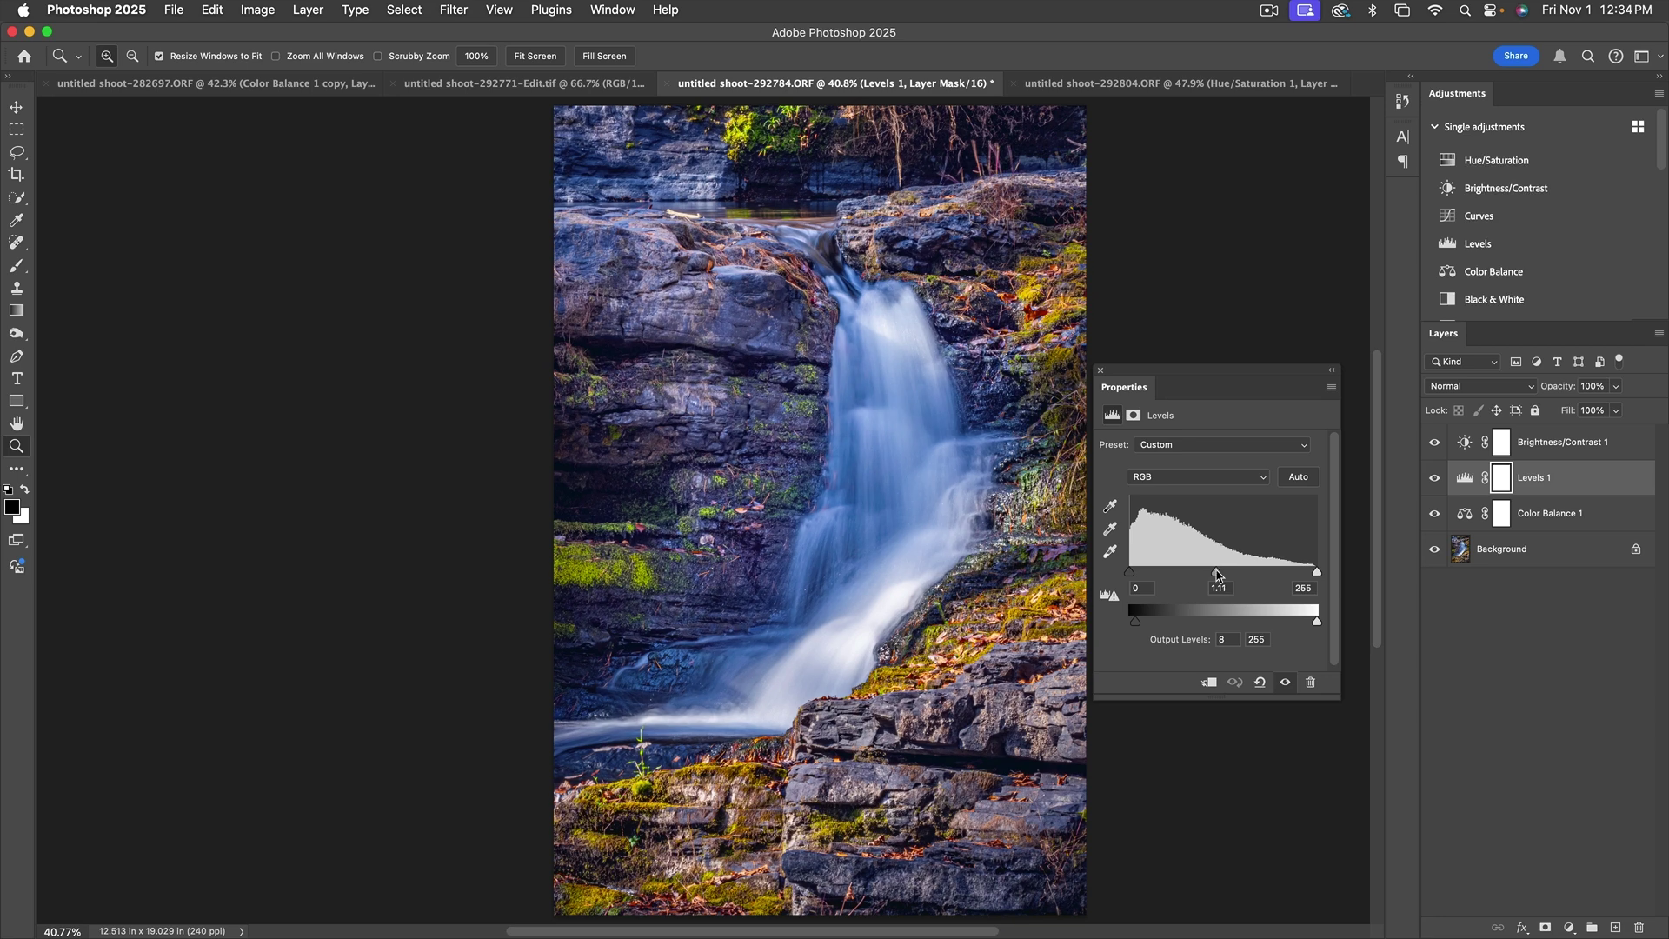
left_click_drag(1217, 574, 1220, 575)
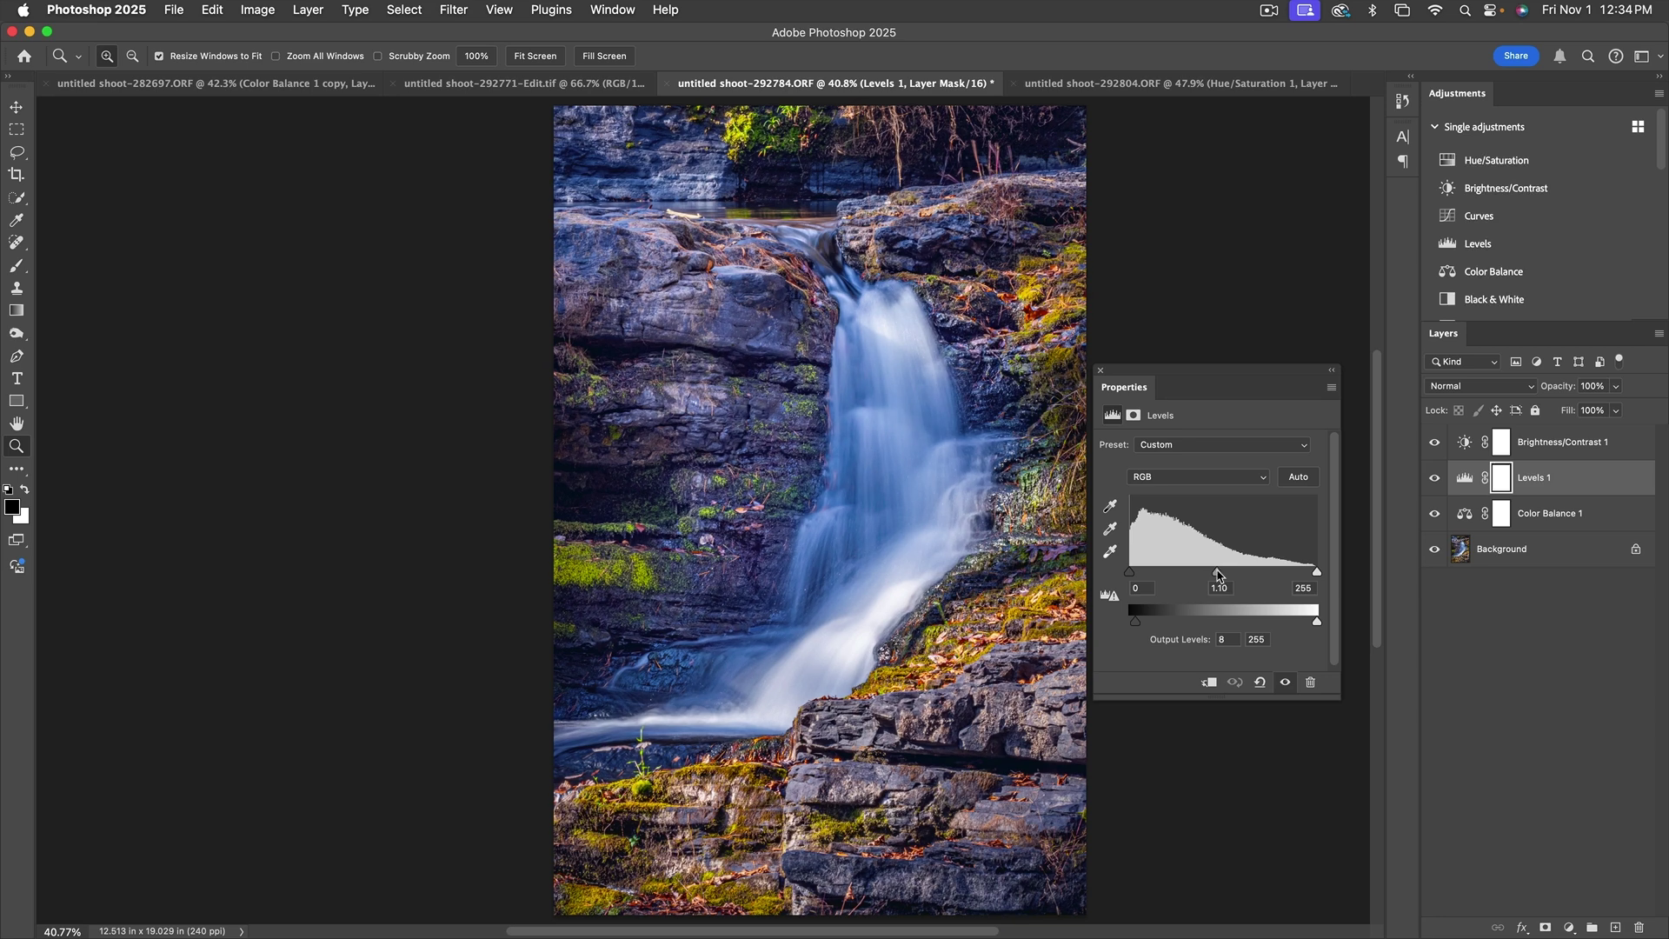
Compare the rock and water colours with the Color Balance layer hidden and shown beneath the other adjustments.
left_click(1435, 514)
left_click(1435, 514)
left_click(1436, 513)
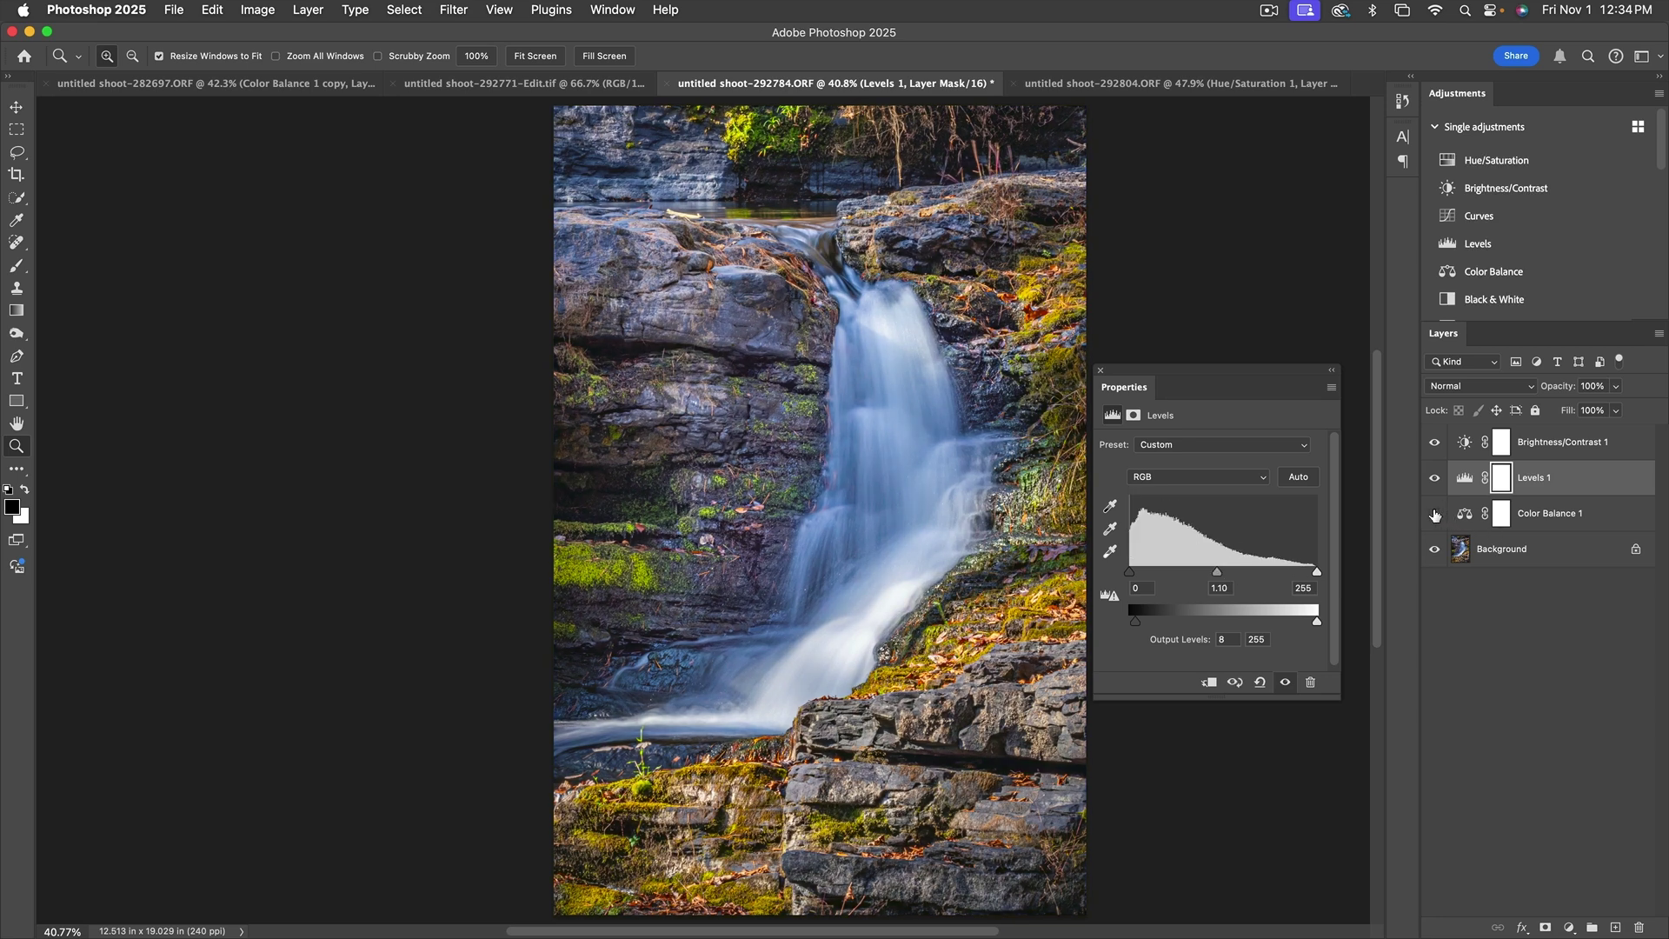
left_click(1435, 514)
left_click(1435, 514)
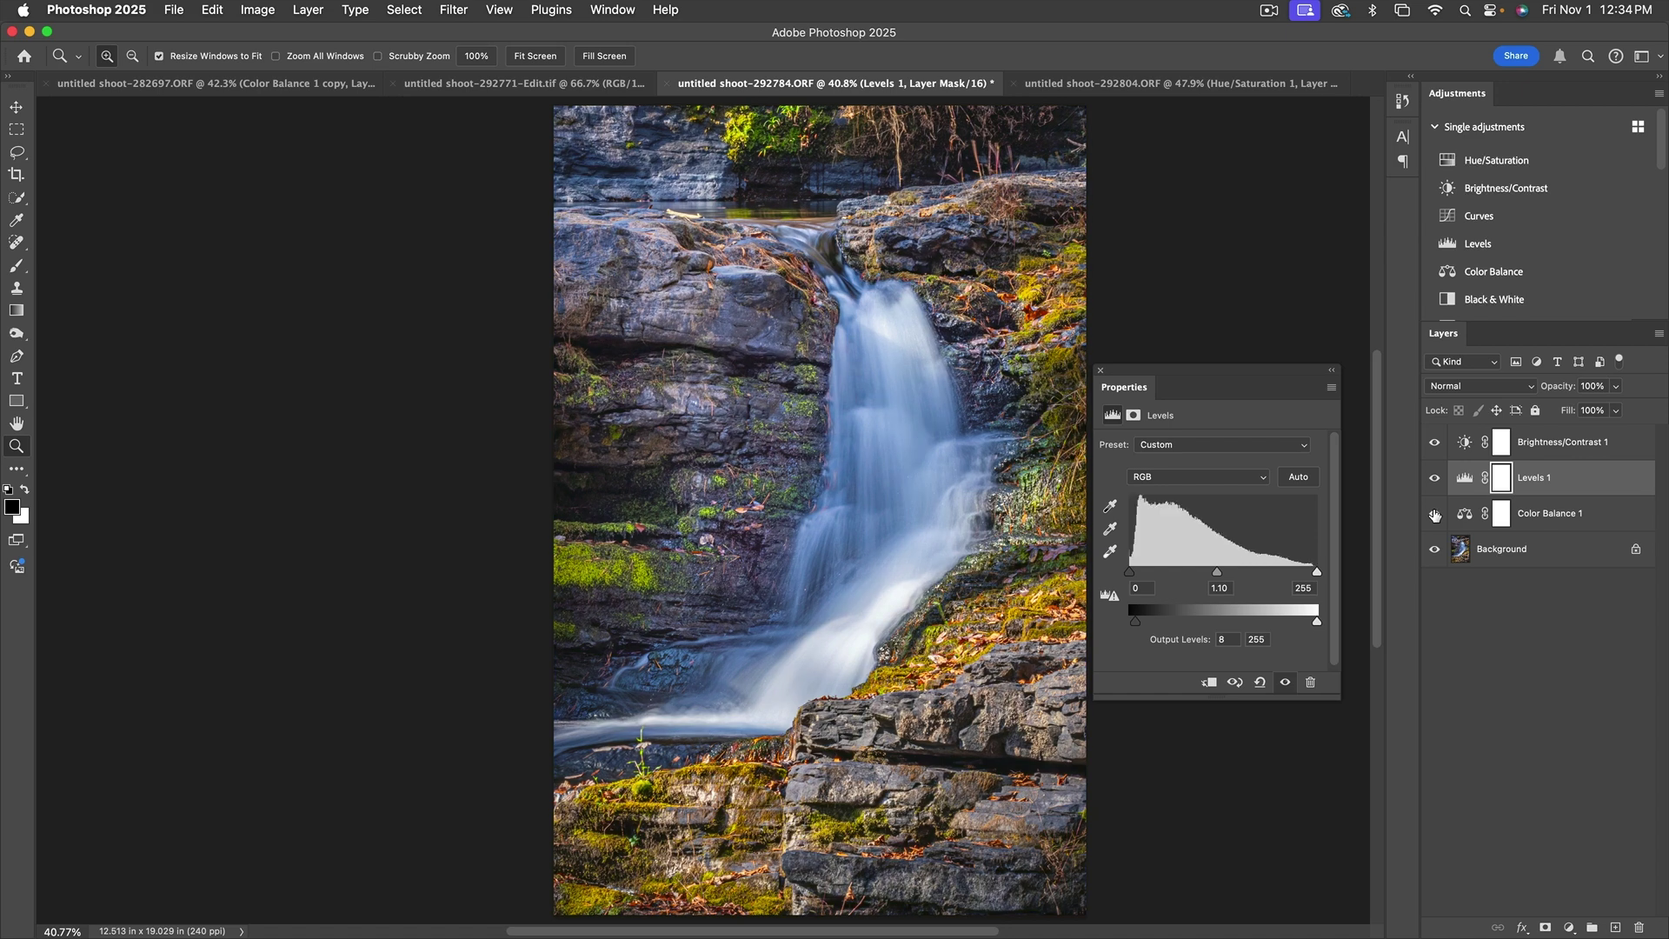
left_click(1435, 514)
left_click(1435, 513)
left_click(1436, 514)
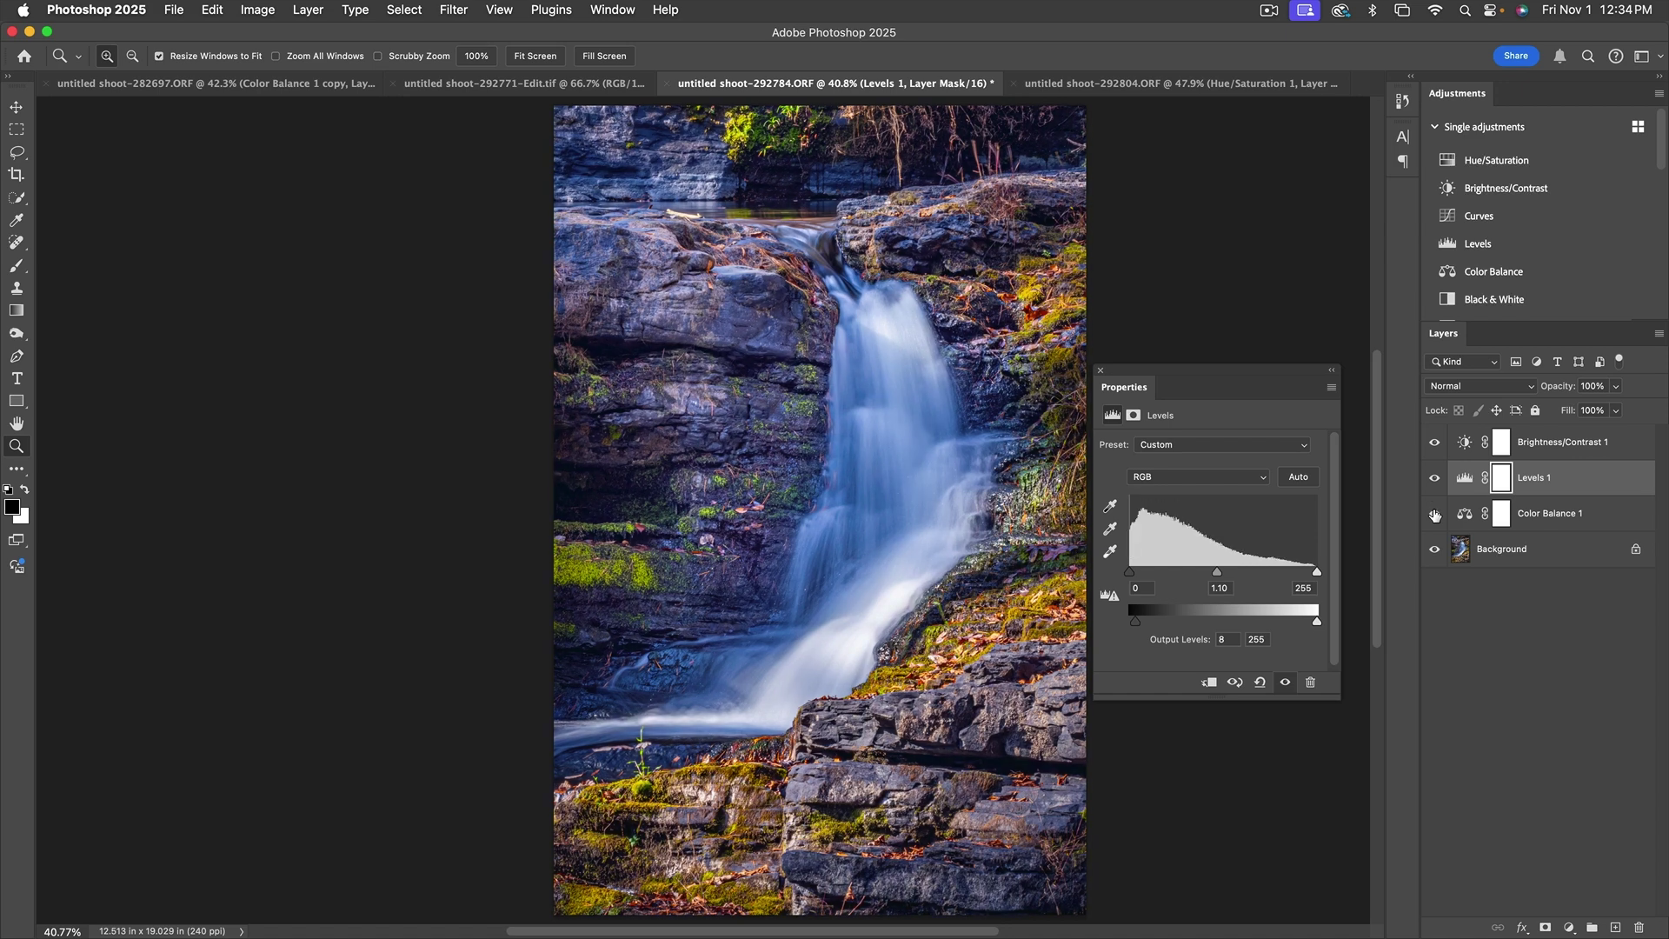
Select the waterfall on the Background layer with the Select Subject command.
left_click(1463, 555)
left_click(415, 11)
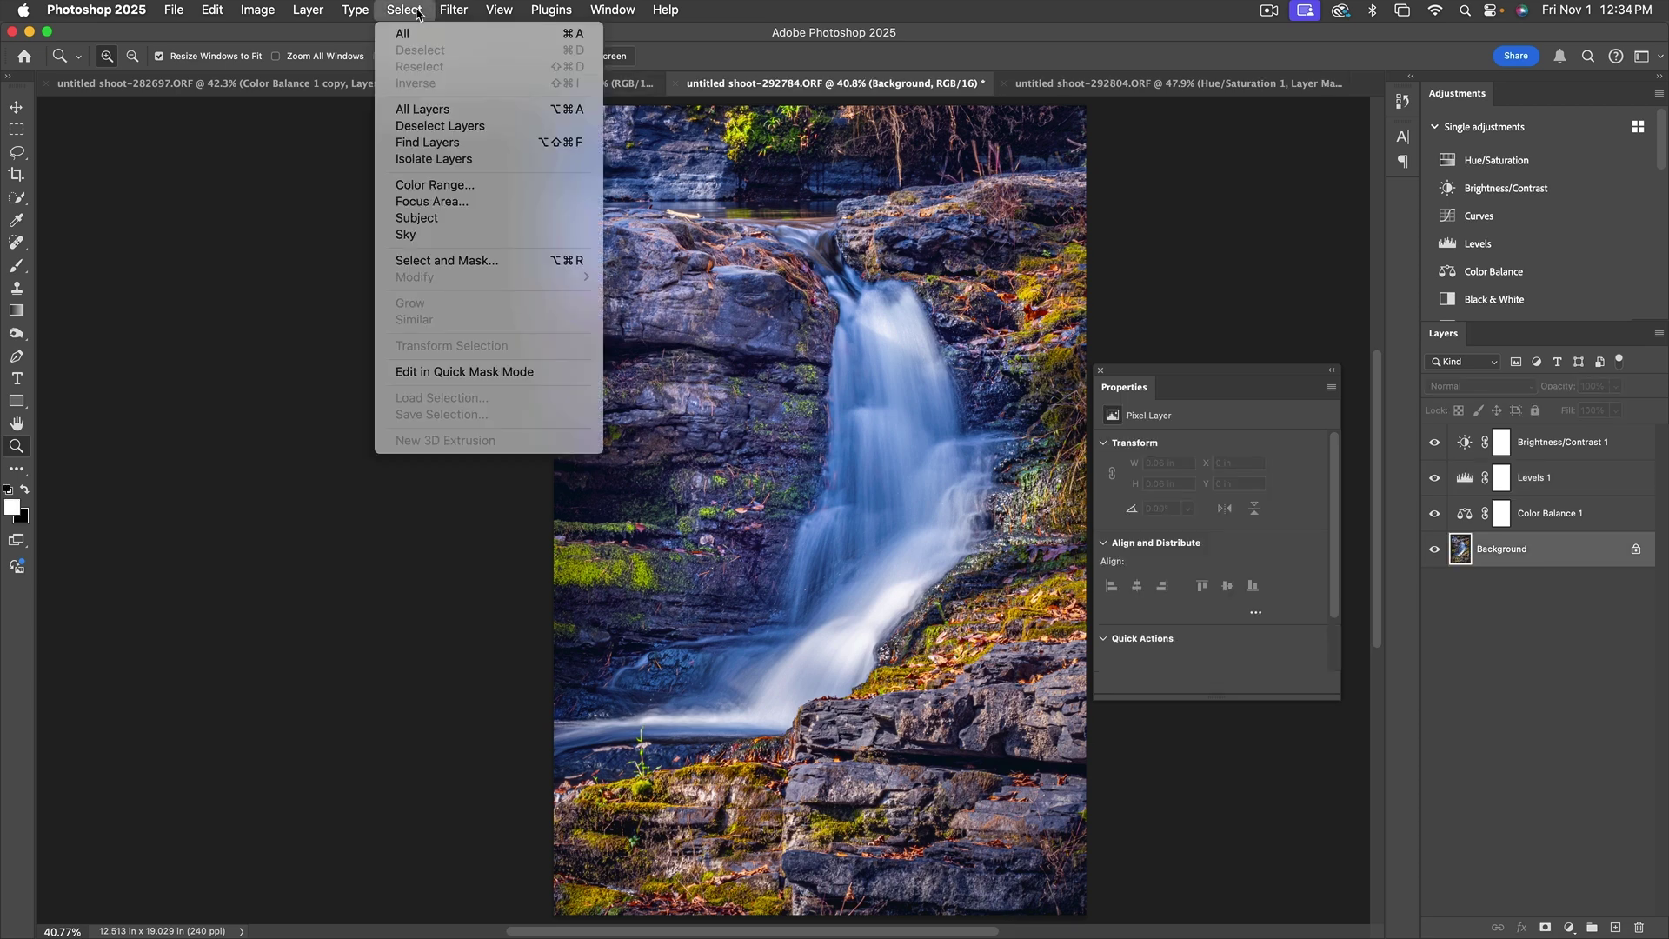
left_click(416, 217)
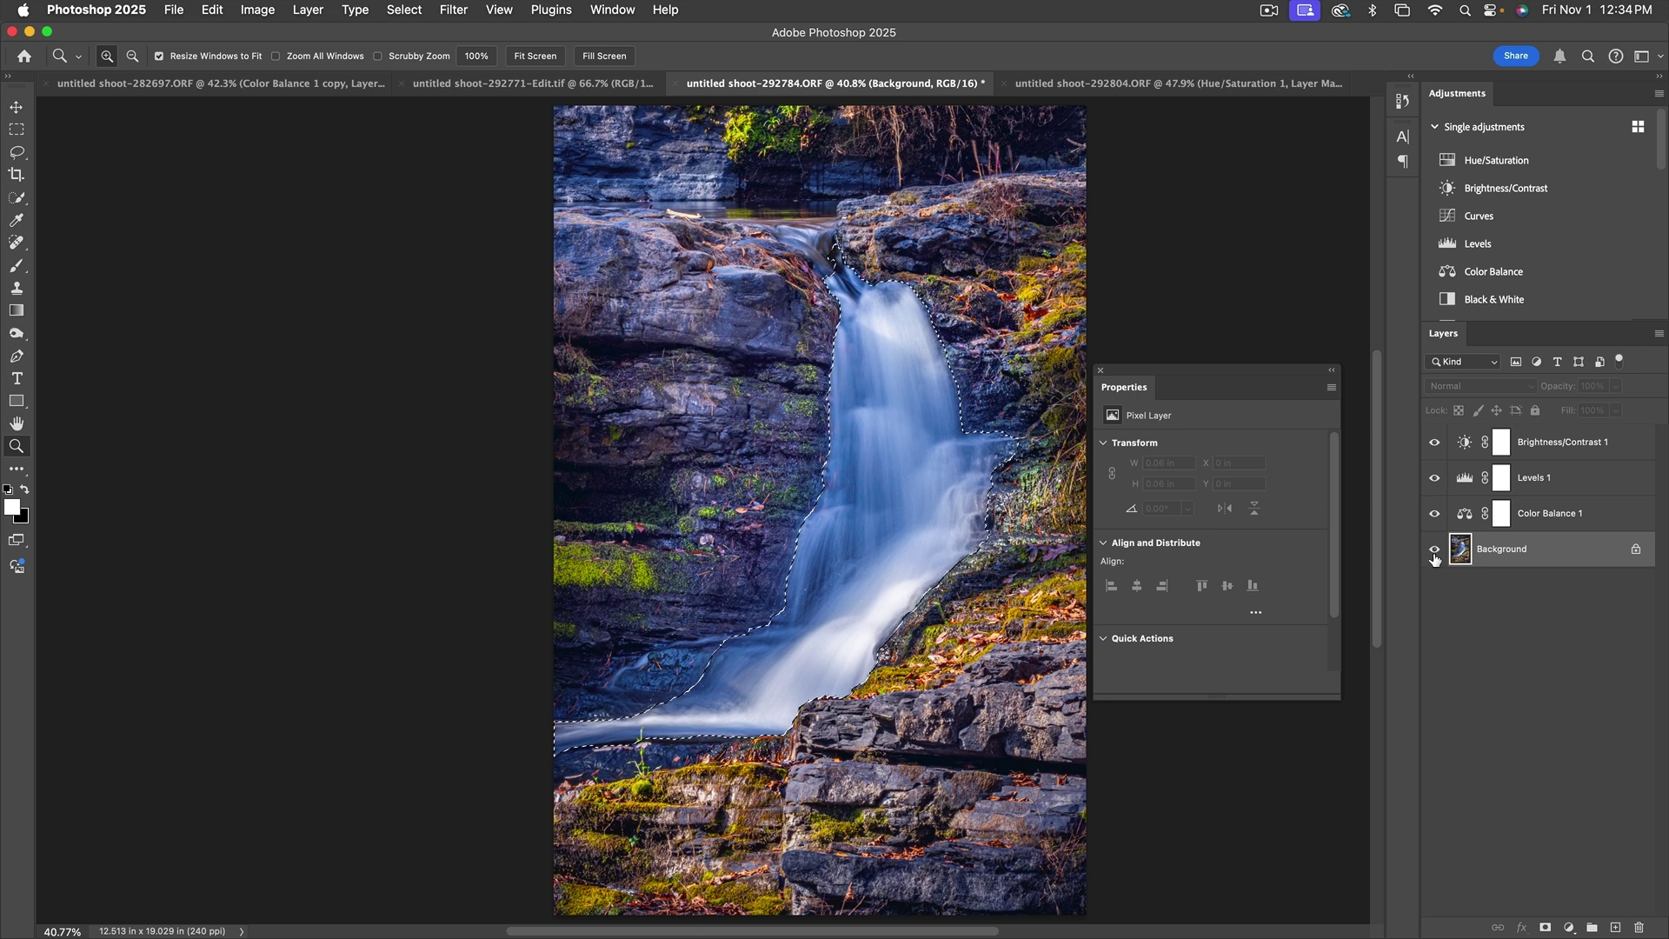
Fill the selected waterfall area with black on the Color Balance layer mask.
left_click(1501, 518)
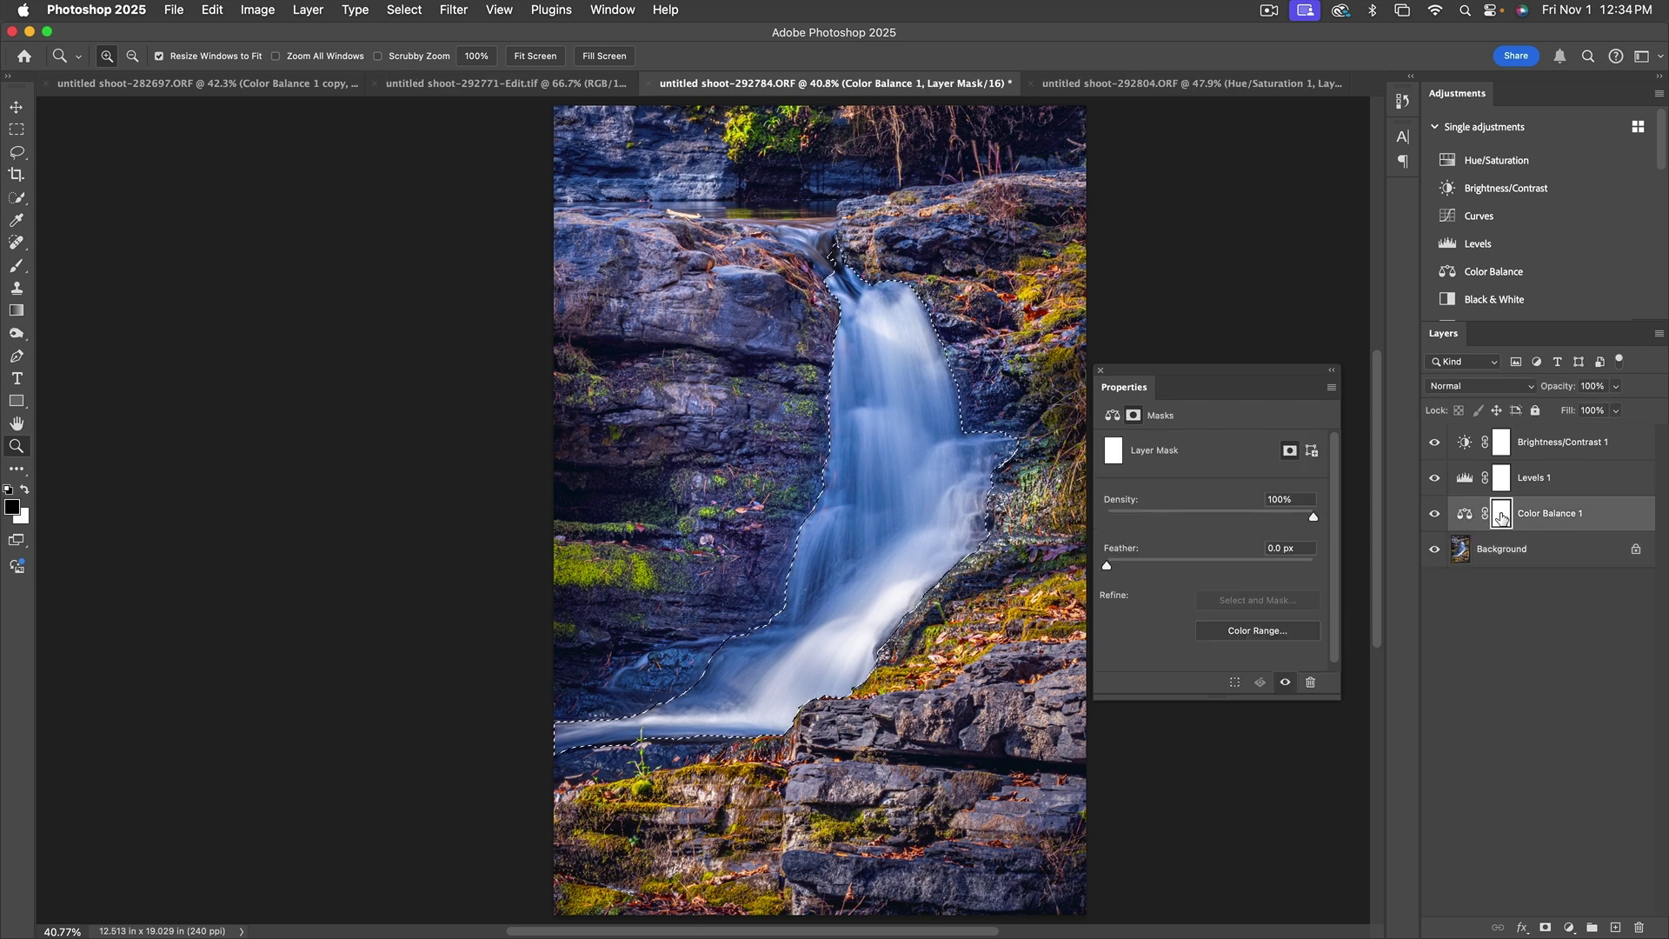
key("x")
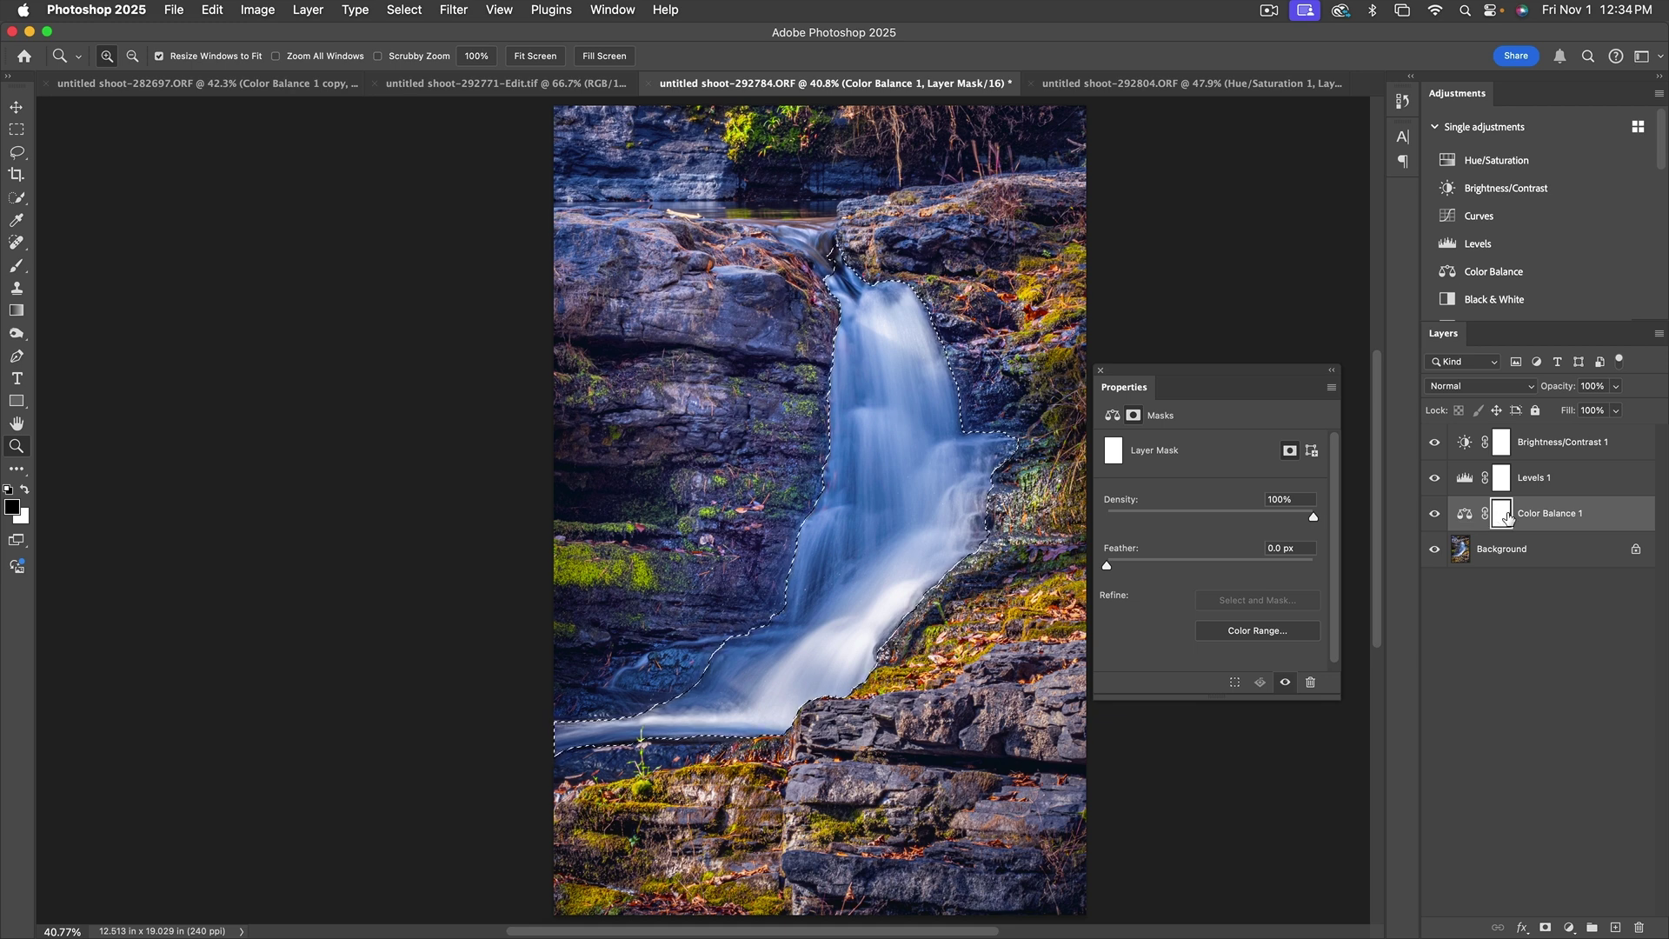
key("alt+BackSpace")
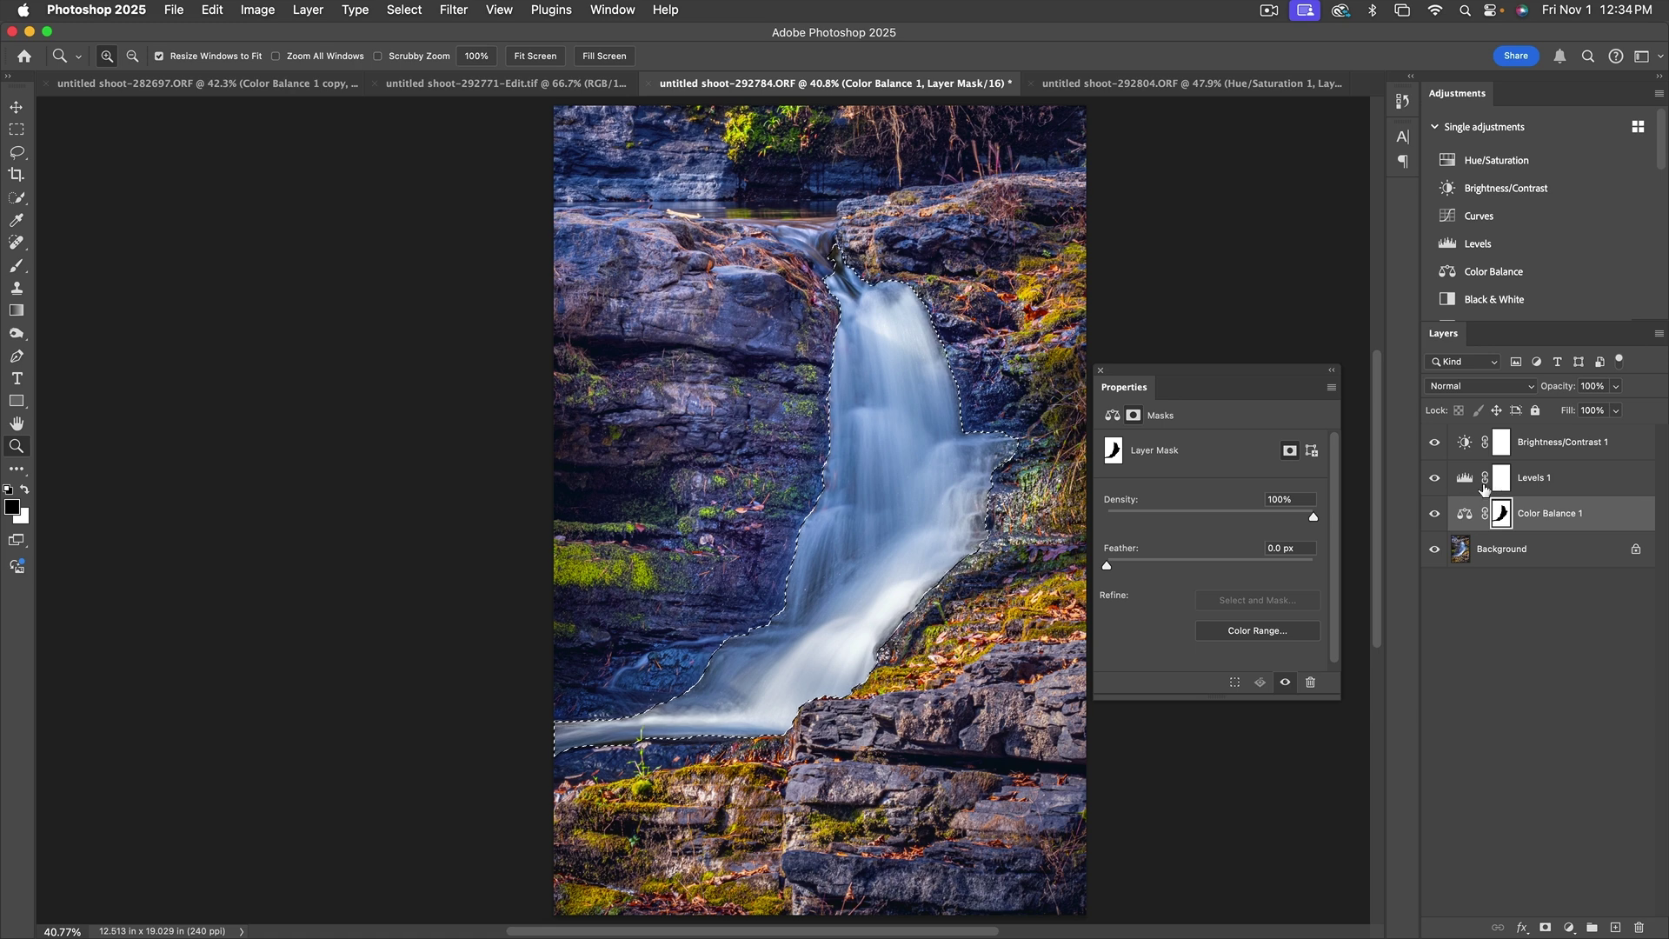
Fill the selected waterfall with black on the Levels and Brightness/Contrast masks, and view the Brightness/Contrast mask on its own.
left_click(1507, 485)
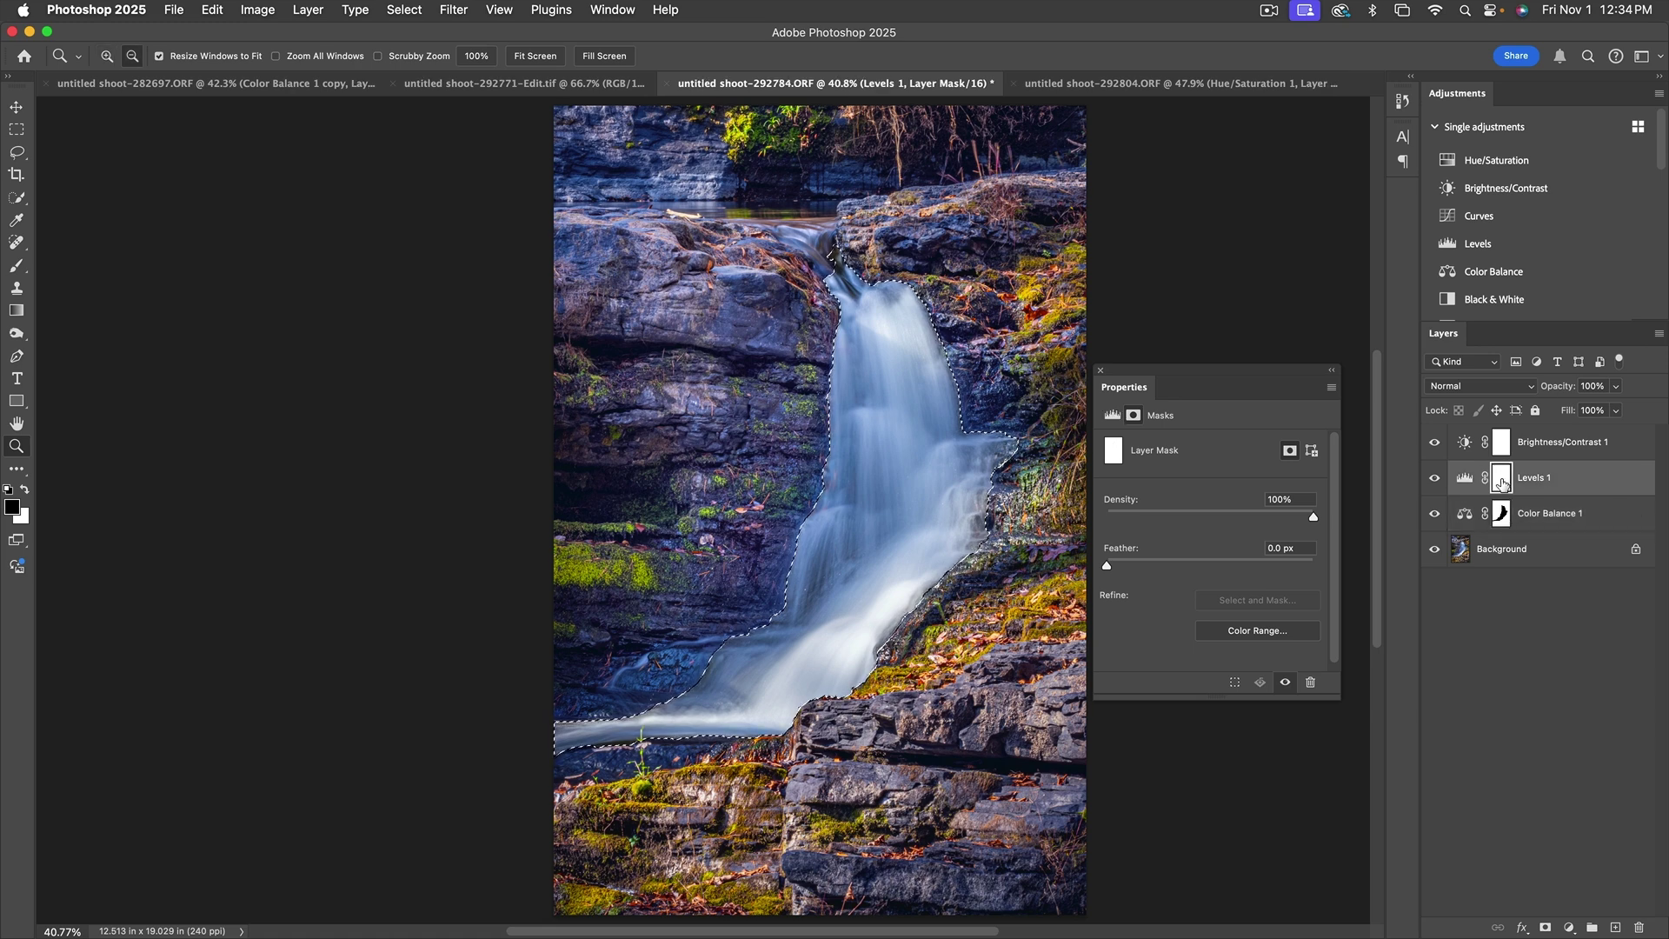
key("alt+BackSpace")
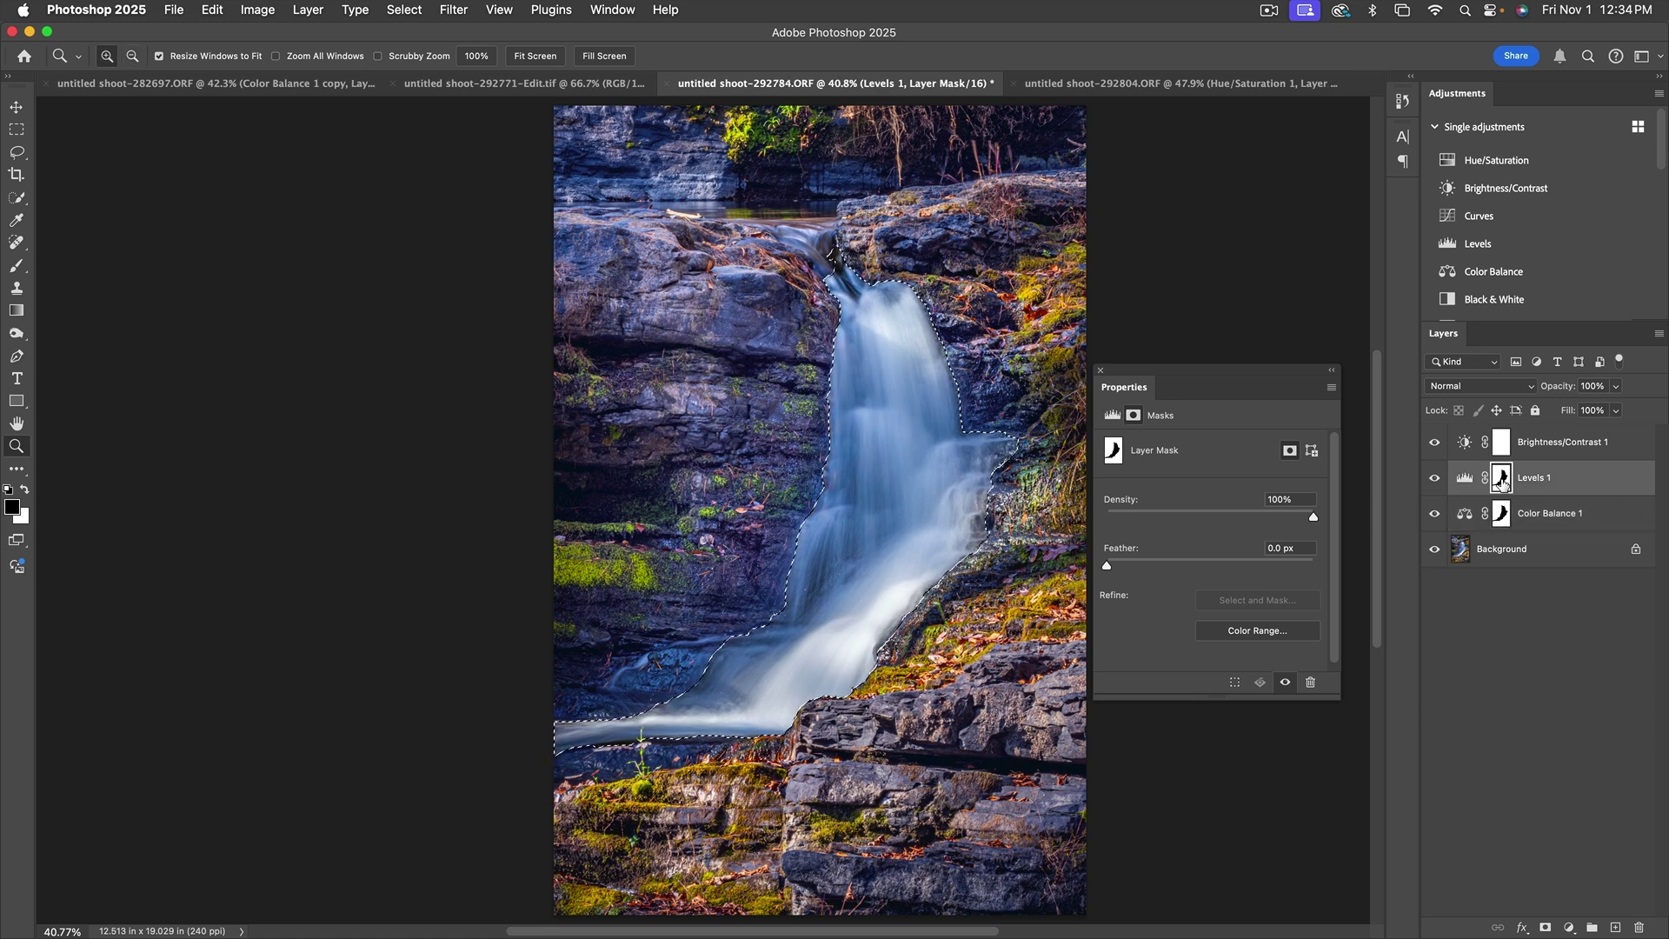
left_click(1505, 443)
key("alt")
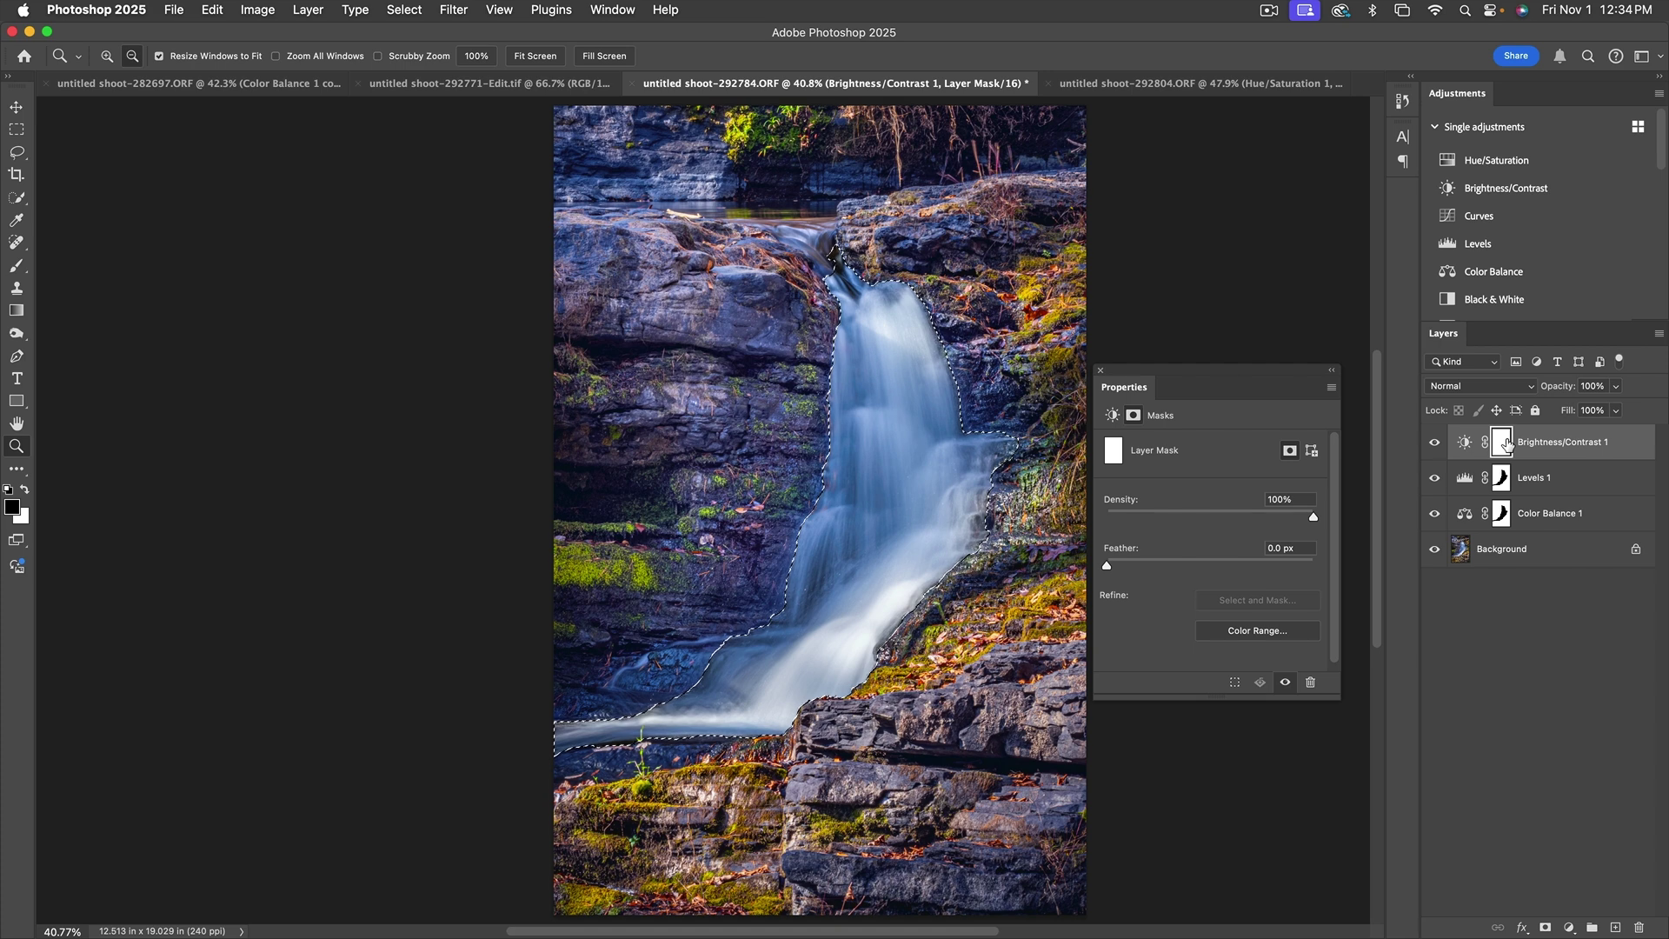
key("alt+BackSpace")
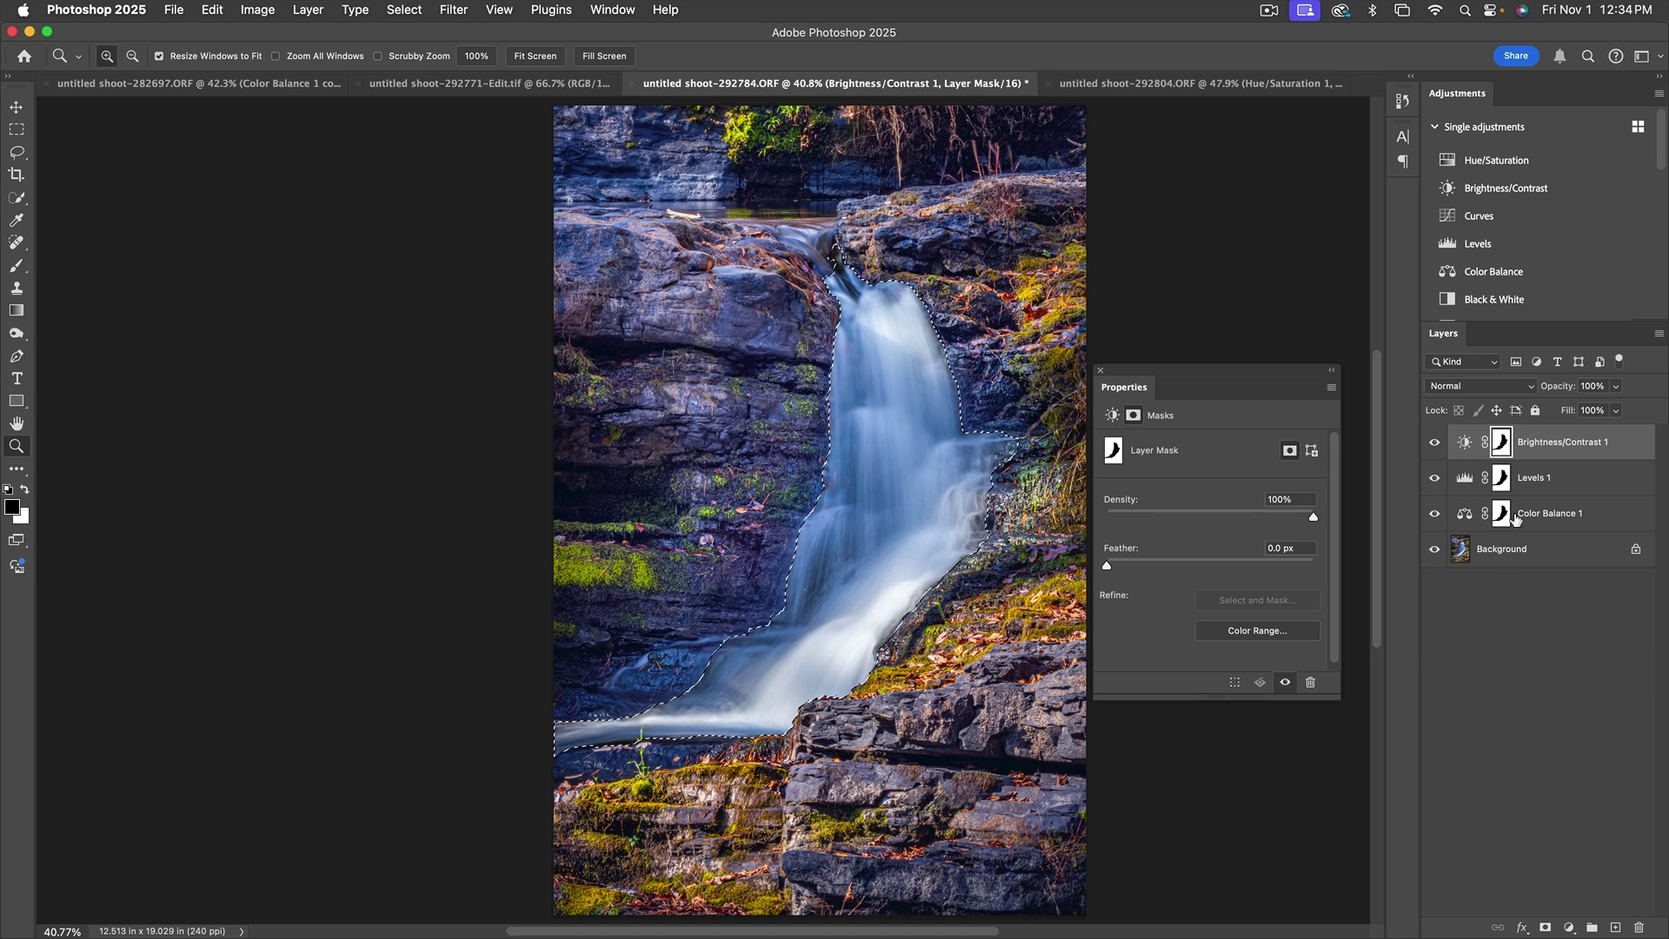
left_click(1501, 442, "alt")
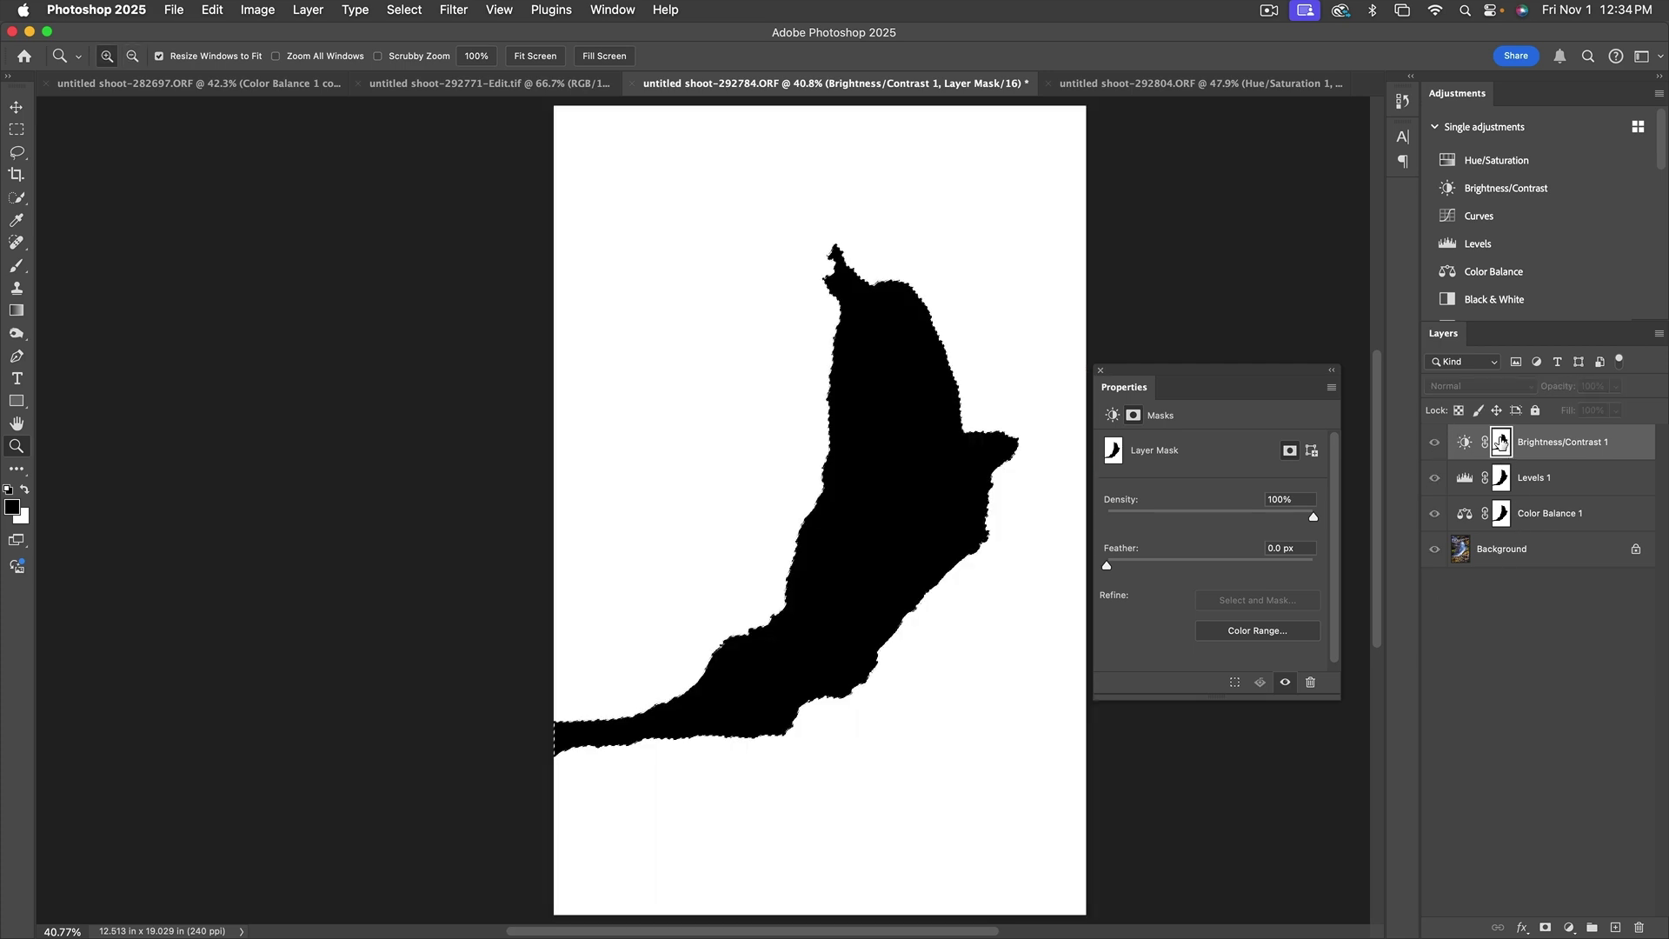
left_click(1465, 442)
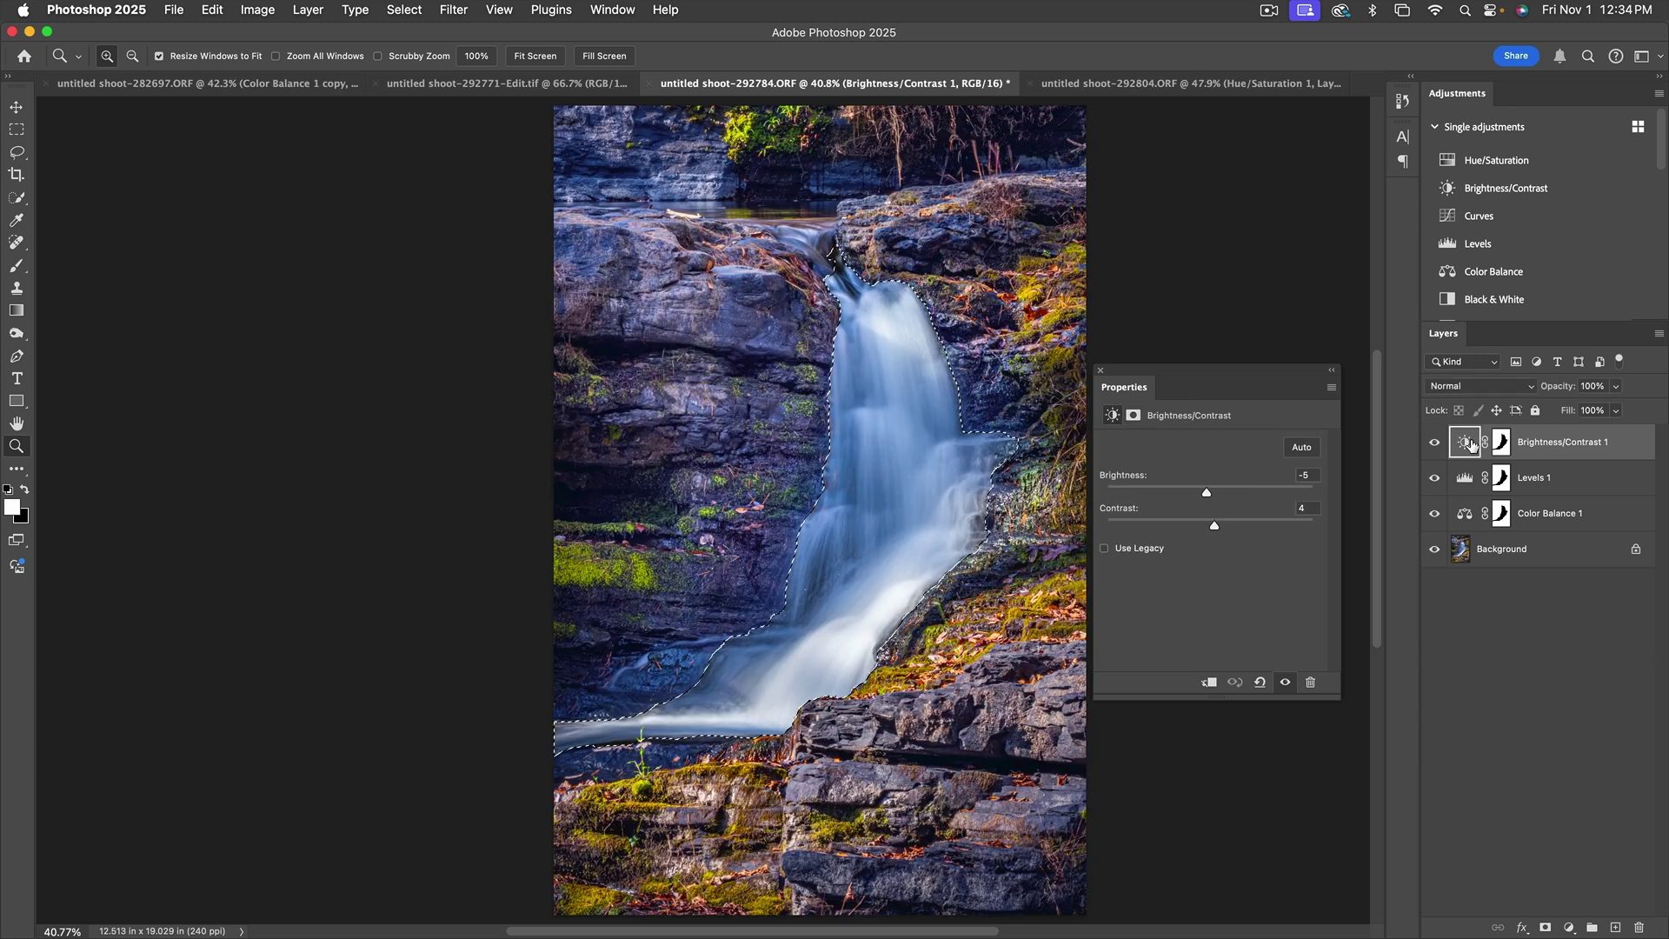
Deselect the waterfall and compare the photo with the three adjustment layers hidden and shown.
key("super+d")
left_click_drag(1436, 444, 1440, 519)
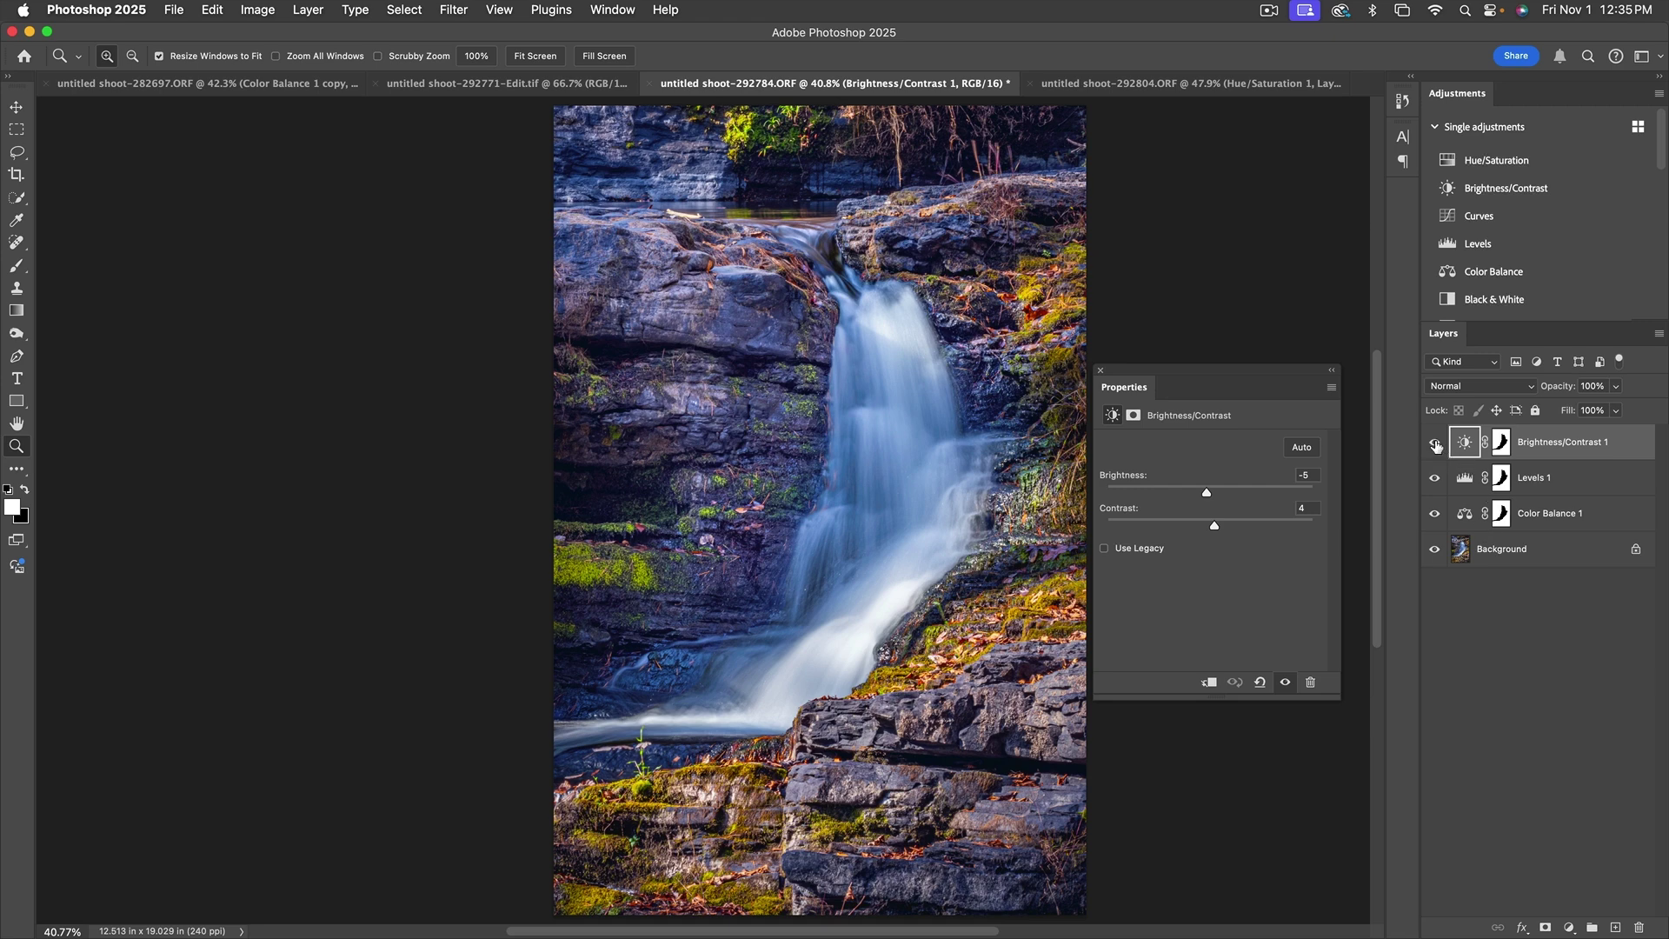
mouse_move(1435, 445)
left_mouse_down()
mouse_move(1435, 516)
mouse_move(1436, 445)
left_mouse_up()
Show the Color Balance layer's midtones settings and save the waterfall document.
left_click(1467, 519)
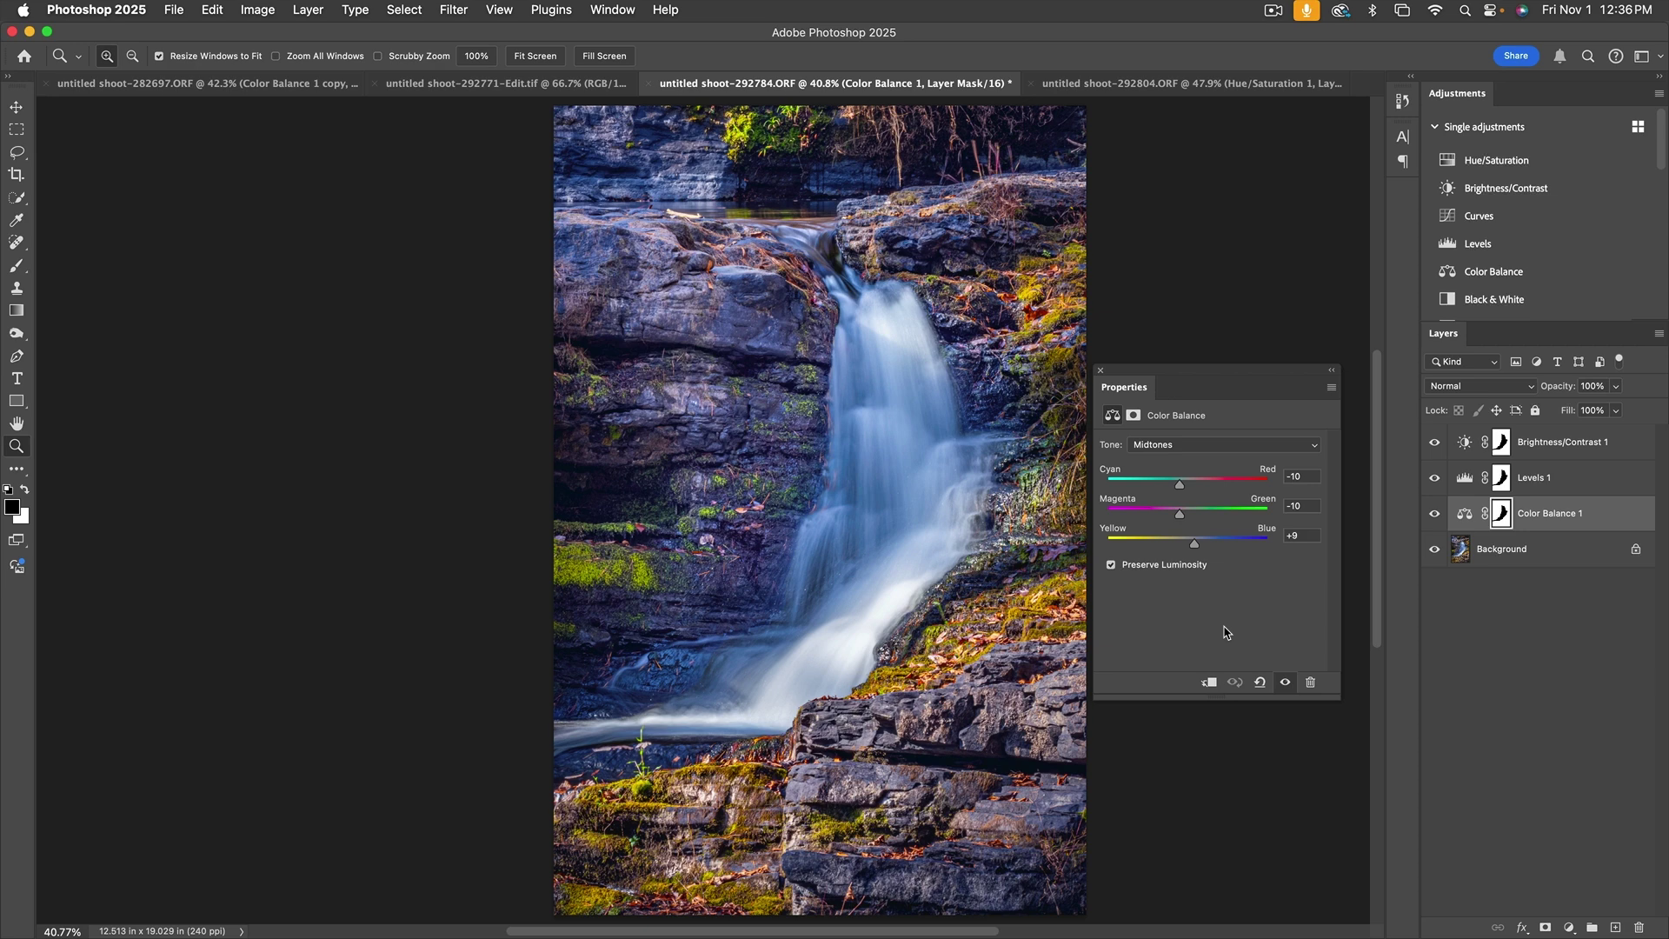
key("super+s")
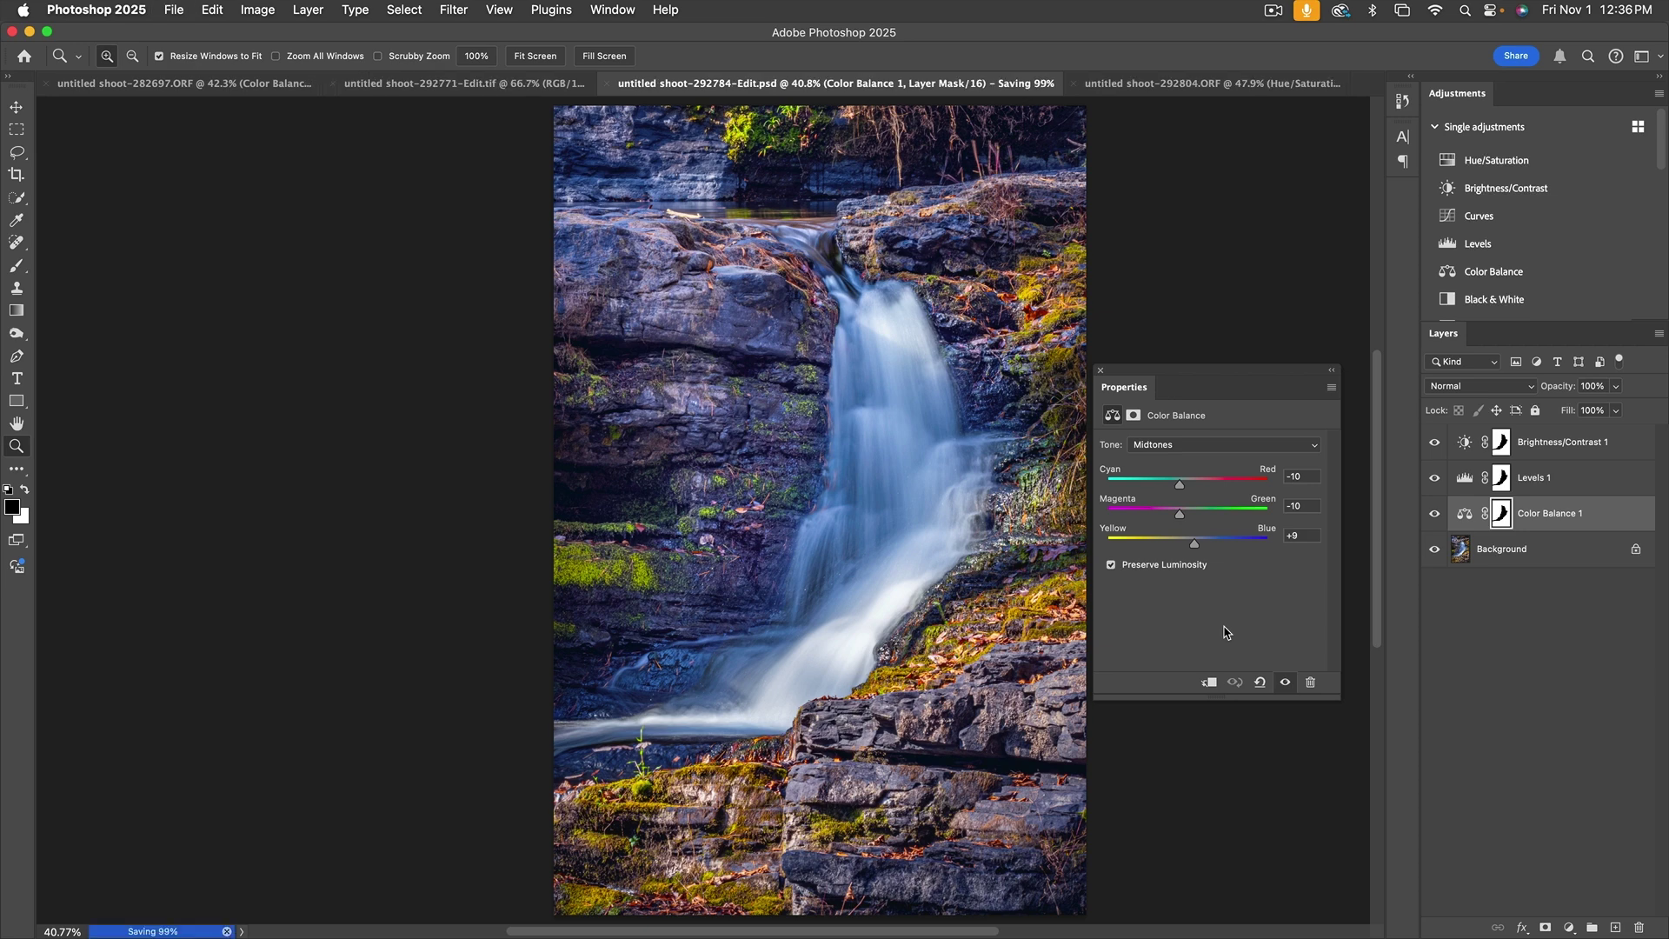